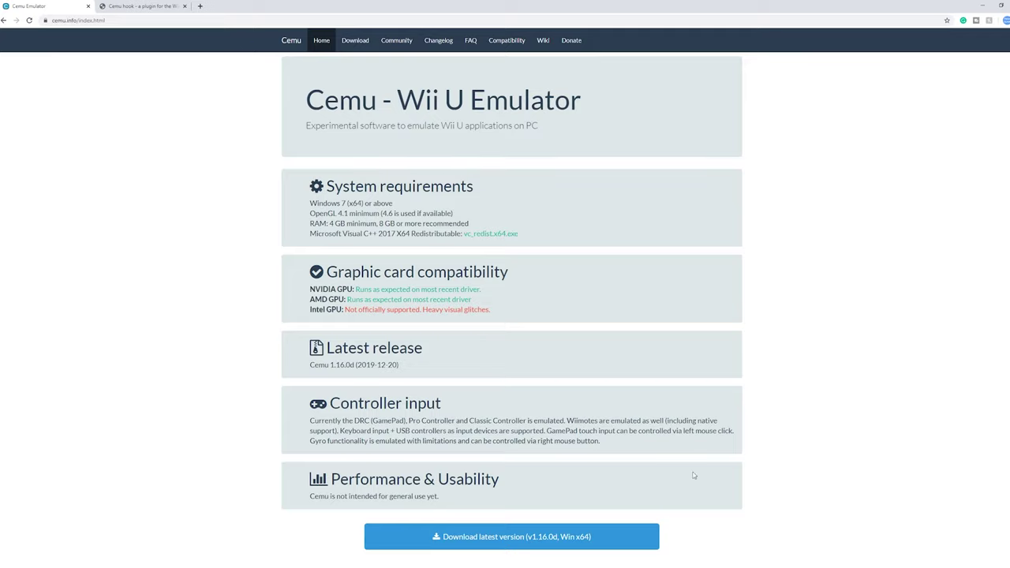
Download the latest Cemu version (v1.16.0d, Win x64) as a ZIP into the emulator\wii u folder.
{"action": "left_click", "coordinate": [445, 545]}
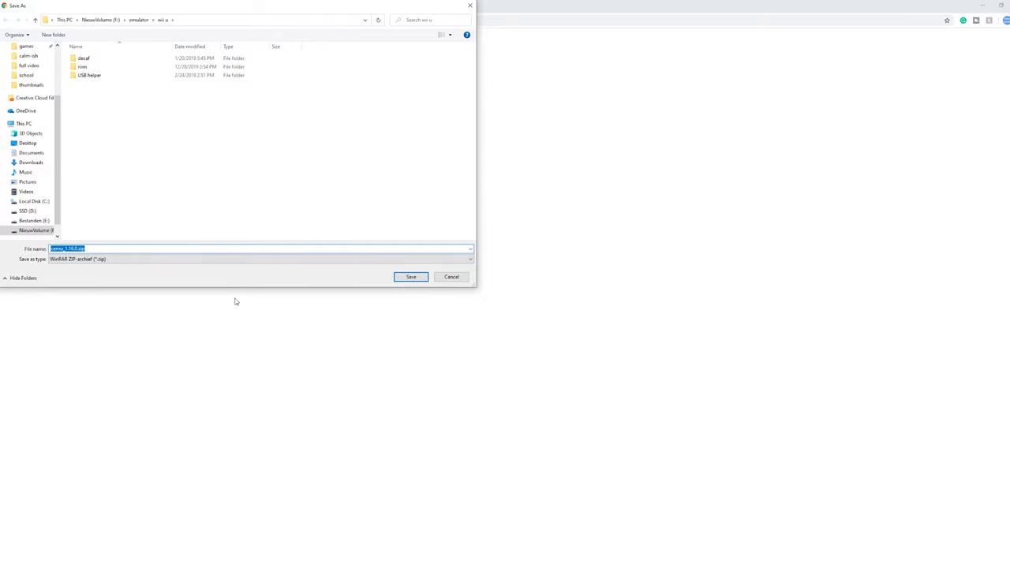
{"action": "left_click", "coordinate": [412, 277]}
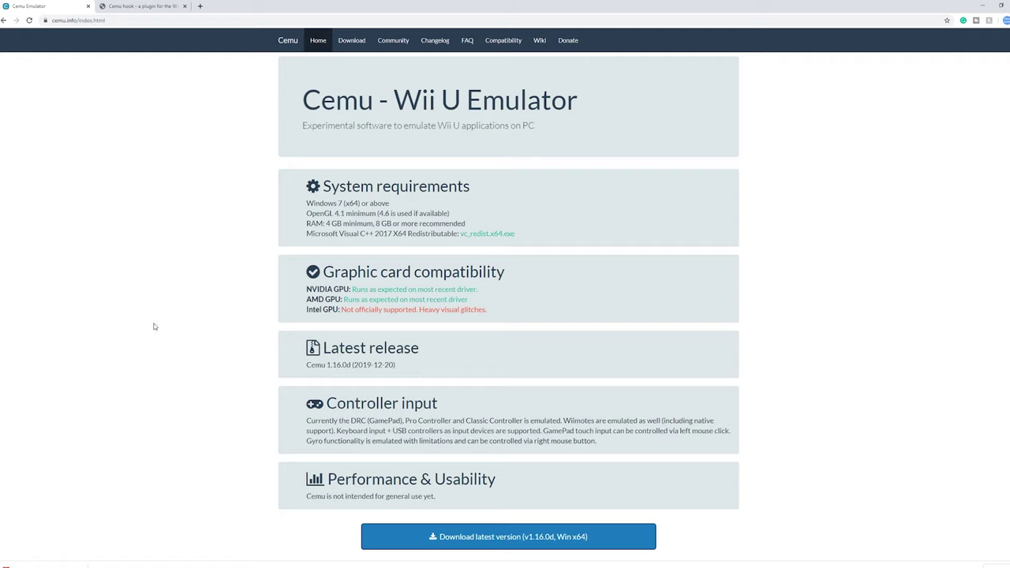
Review the system requirements listed on the Cemu homepage, from the Windows version to the Visual C++ redistributable.
{"action": "left_click_drag", "start_coordinate": [310, 204], "coordinate": [465, 235]}
{"action": "left_click", "coordinate": [328, 213]}
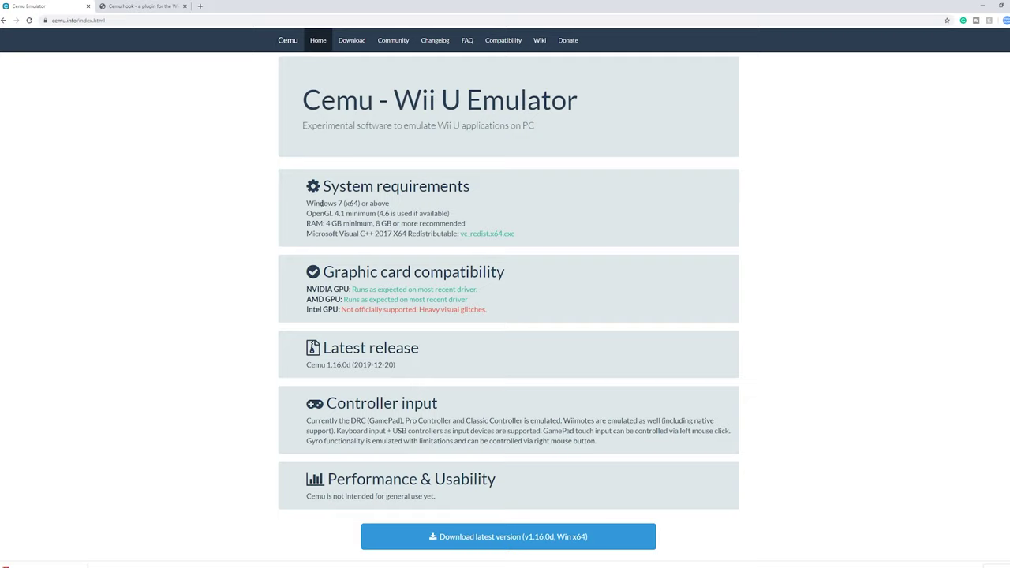
{"action": "left_click_drag", "start_coordinate": [322, 203], "coordinate": [454, 239]}
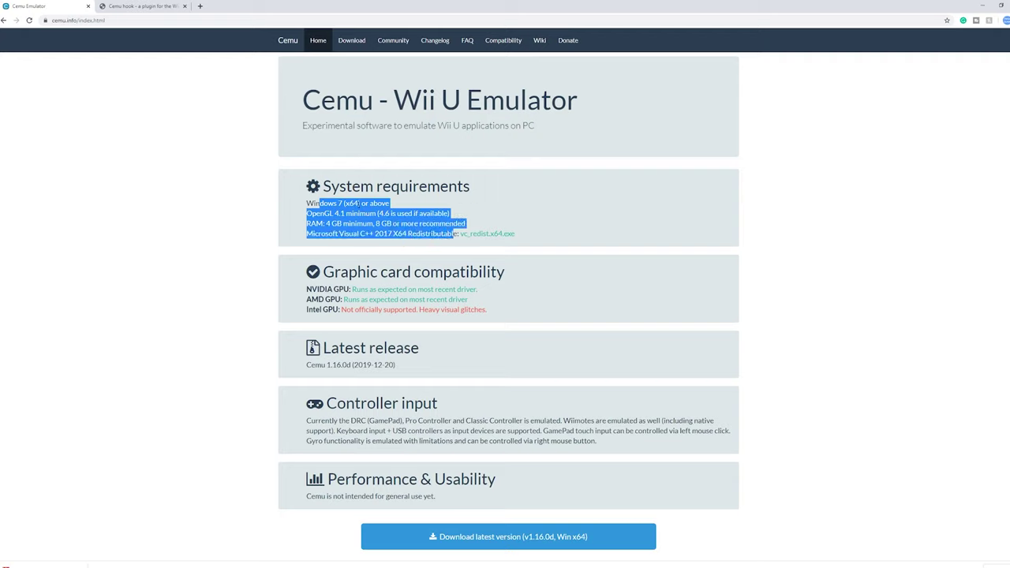
{"action": "left_click", "coordinate": [330, 204]}
{"action": "left_click_drag", "start_coordinate": [319, 204], "coordinate": [369, 247]}
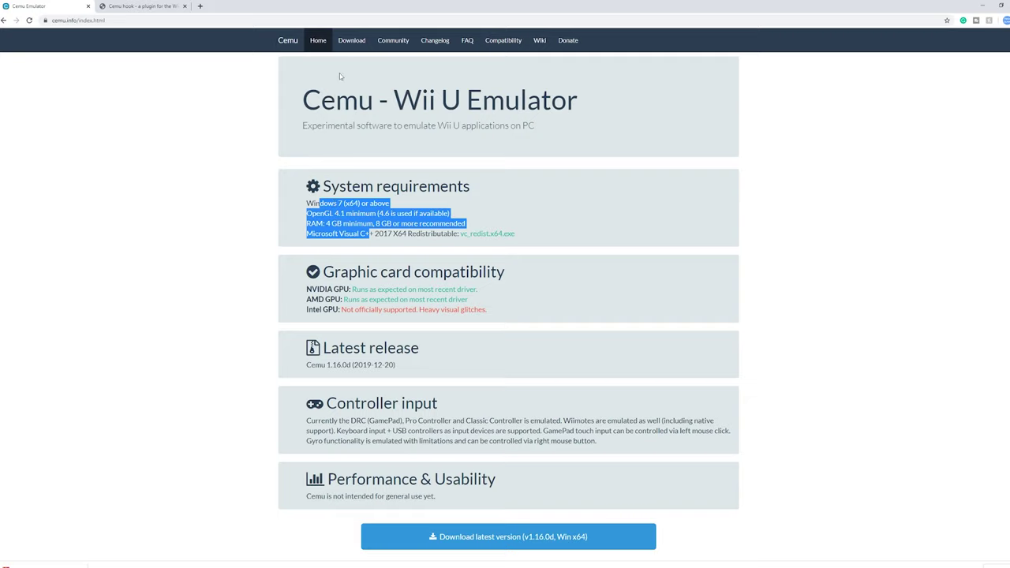
Open the Cemu compatibility list and look through the games' ratings.
{"action": "left_click", "coordinate": [506, 44]}
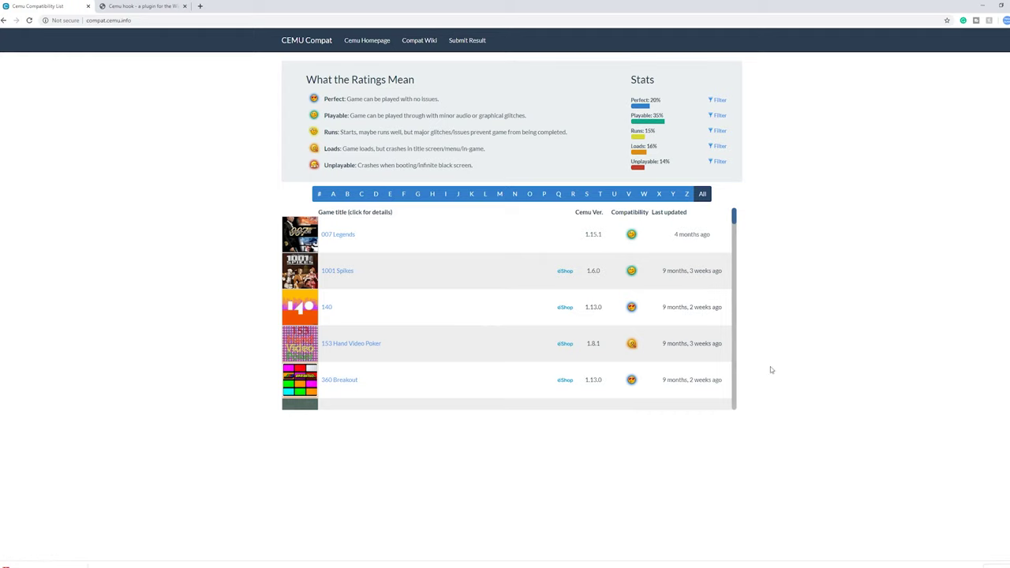
{"action": "scroll", "coordinate": [656, 332], "scroll_direction": "down", "scroll_amount": 3}
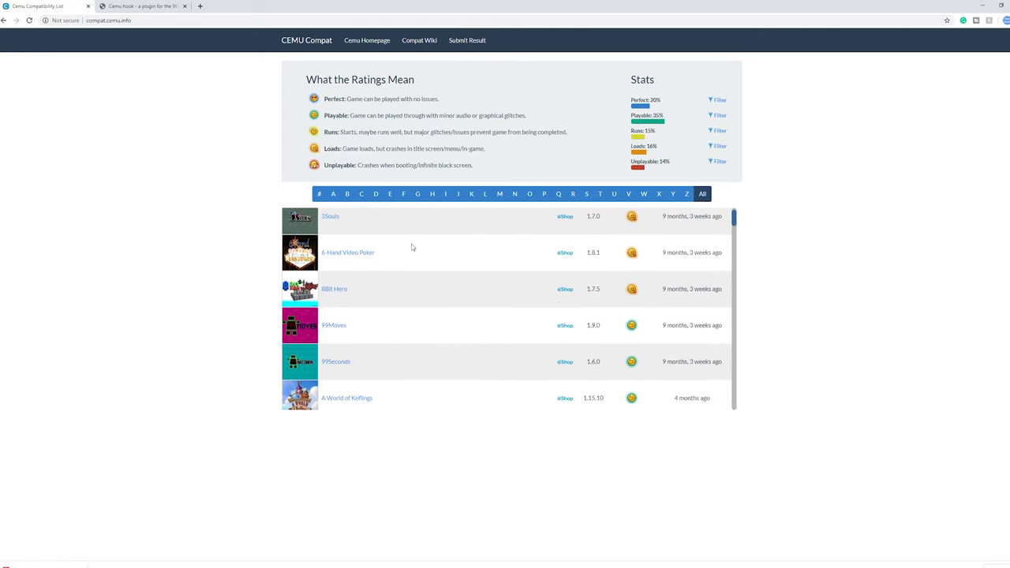
{"action": "scroll", "coordinate": [622, 280], "scroll_direction": "down", "scroll_amount": 10}
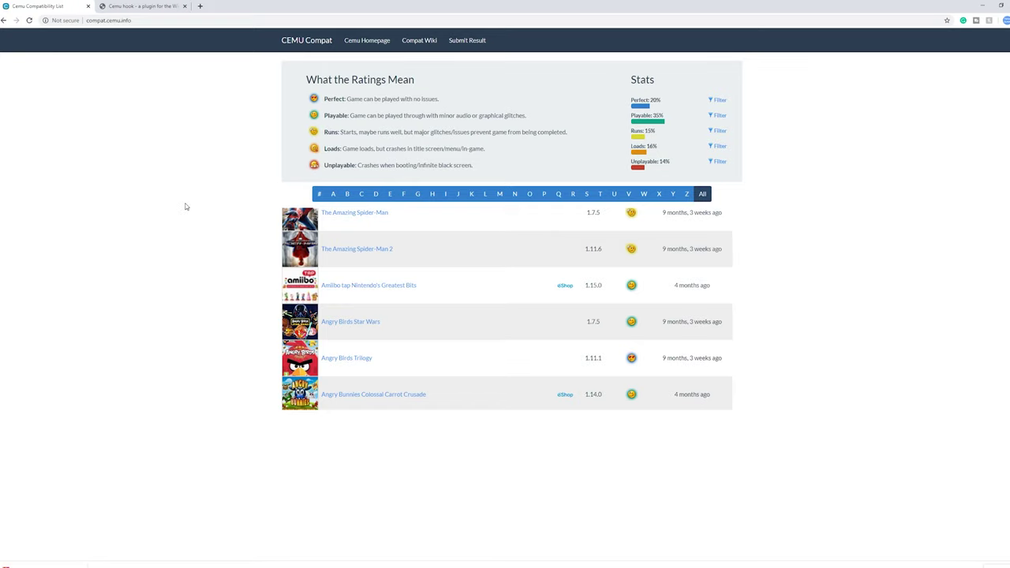
{"action": "scroll", "coordinate": [388, 361], "scroll_direction": "down", "scroll_amount": 2}
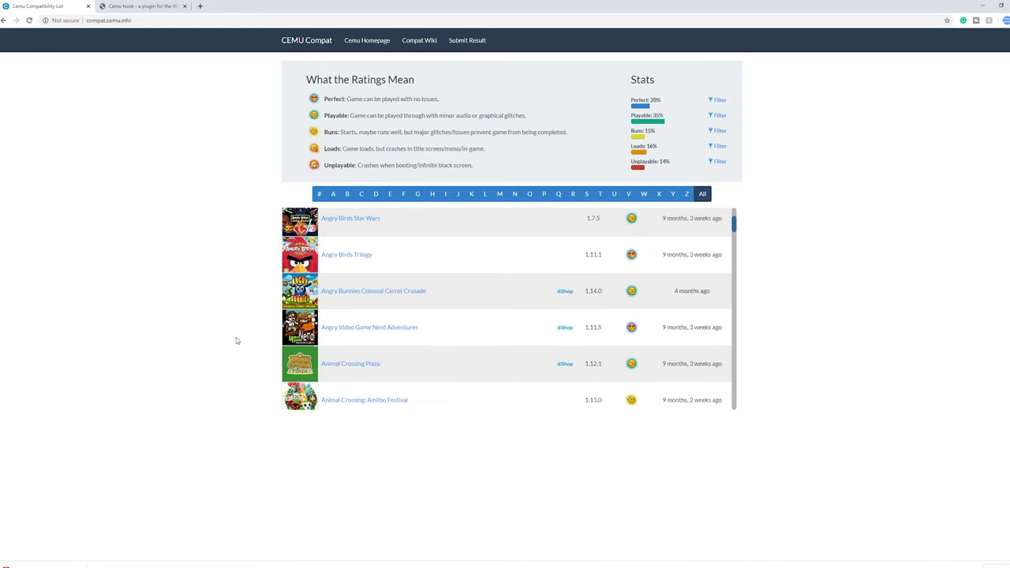
From the Cemu hook site, download Cemu hook 0.5.7.3 for 1.12.1-1.16.0 into the wii u folder.
{"action": "left_click", "coordinate": [132, 6]}
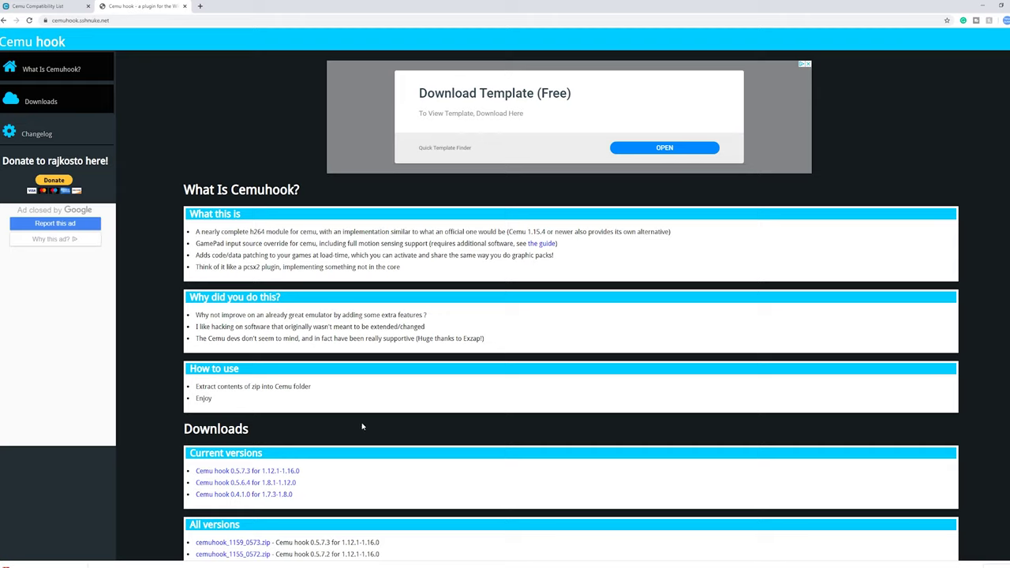
{"action": "scroll", "coordinate": [343, 412], "scroll_direction": "down", "scroll_amount": 2}
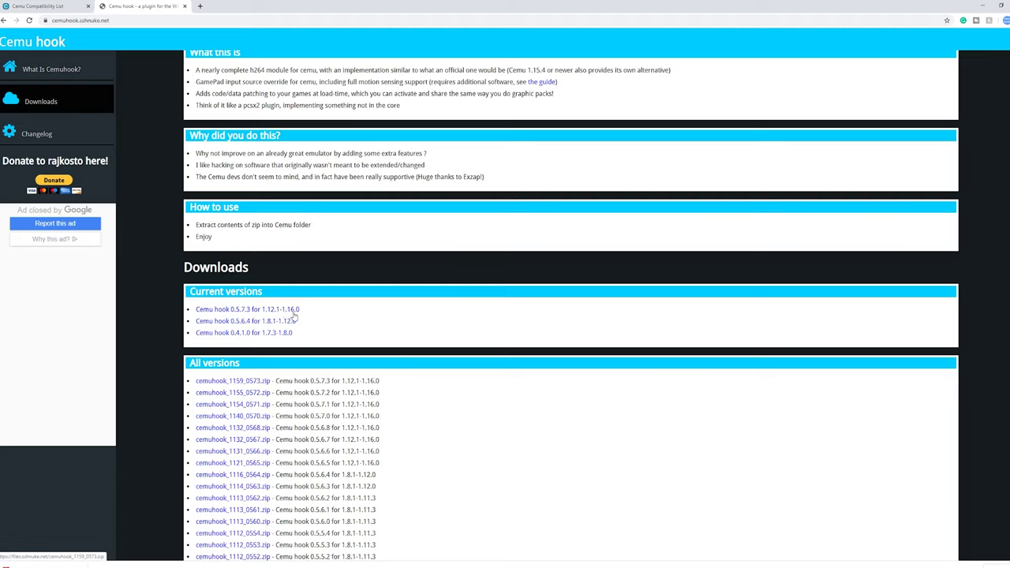
{"action": "left_click", "coordinate": [288, 311]}
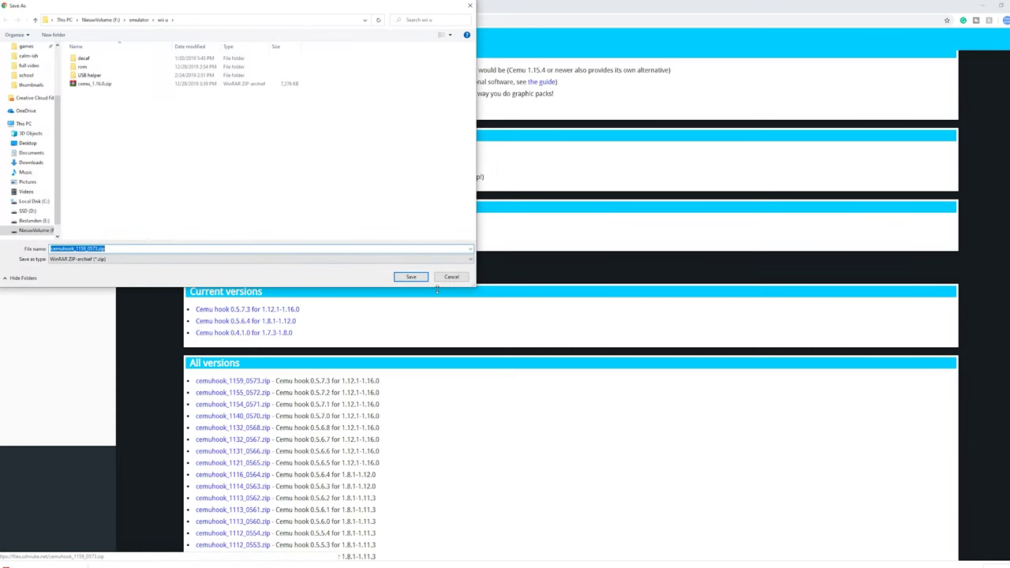
{"action": "left_click", "coordinate": [411, 277]}
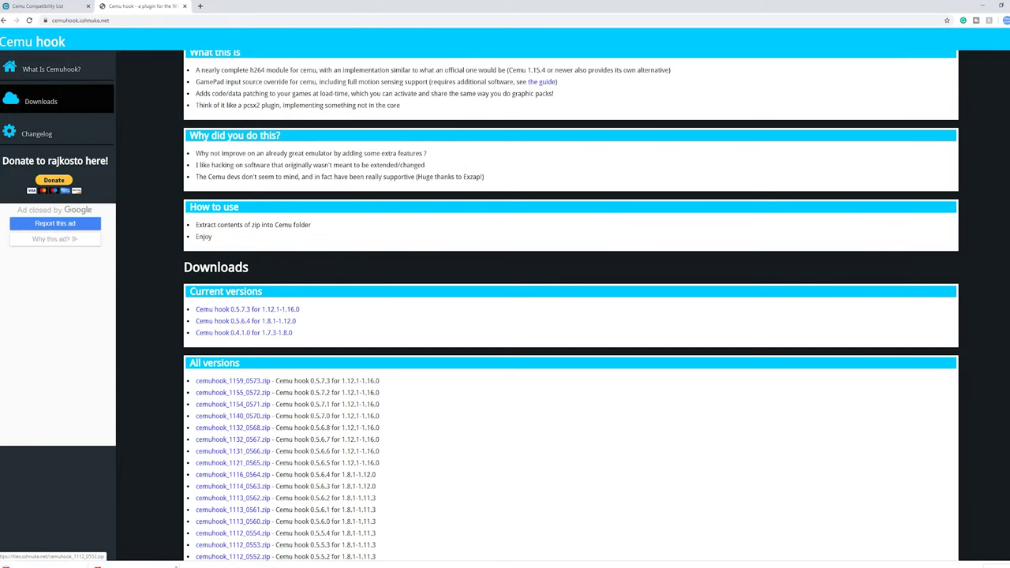
Show the downloaded Cemu archive in its folder and extract cemu_1.16.0.zip to a cemu_1.16.0 subfolder.
{"action": "left_click", "coordinate": [169, 565]}
{"action": "left_click", "coordinate": [190, 544]}
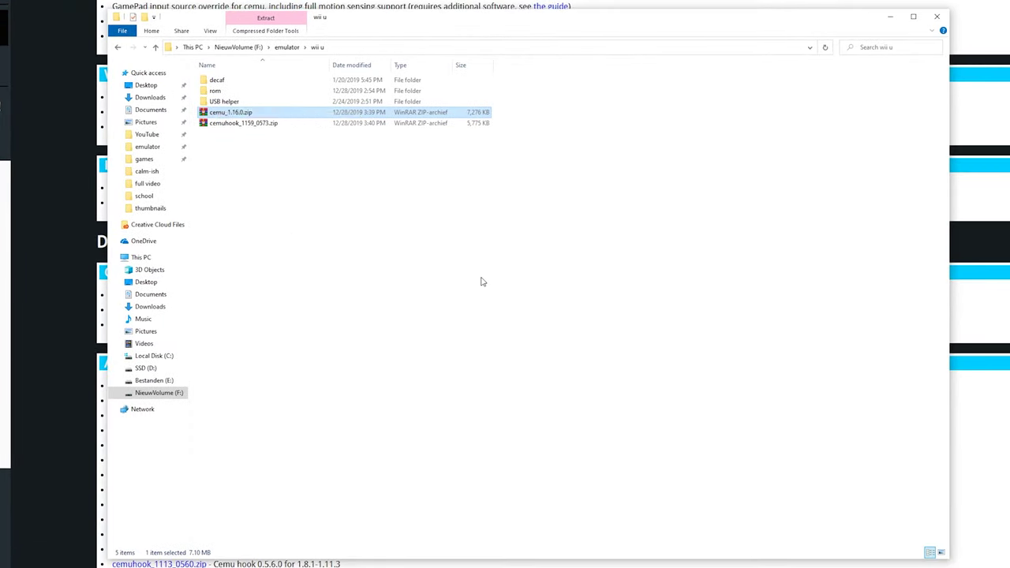
{"action": "right_click", "coordinate": [241, 113]}
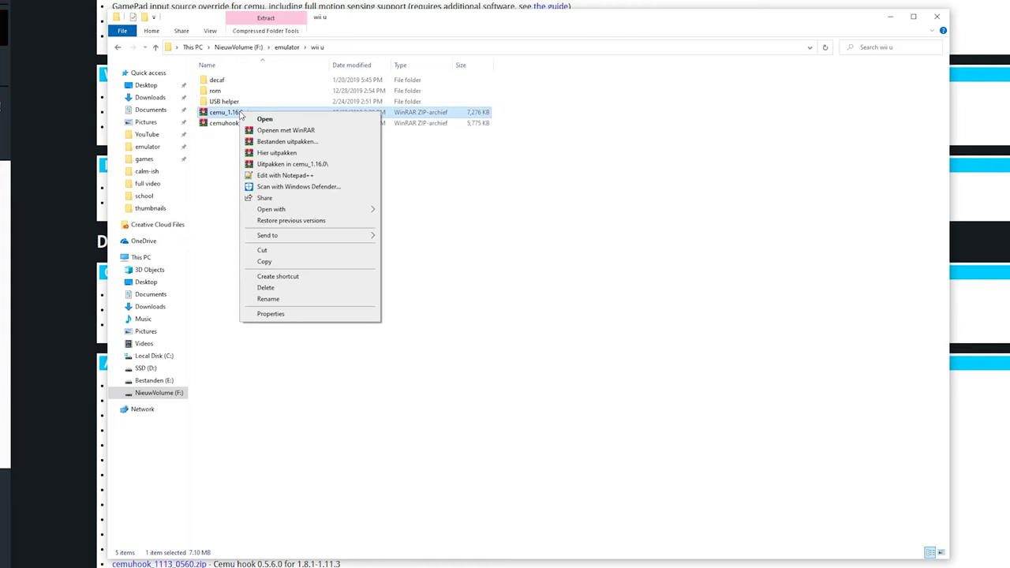
{"action": "left_click", "coordinate": [290, 164]}
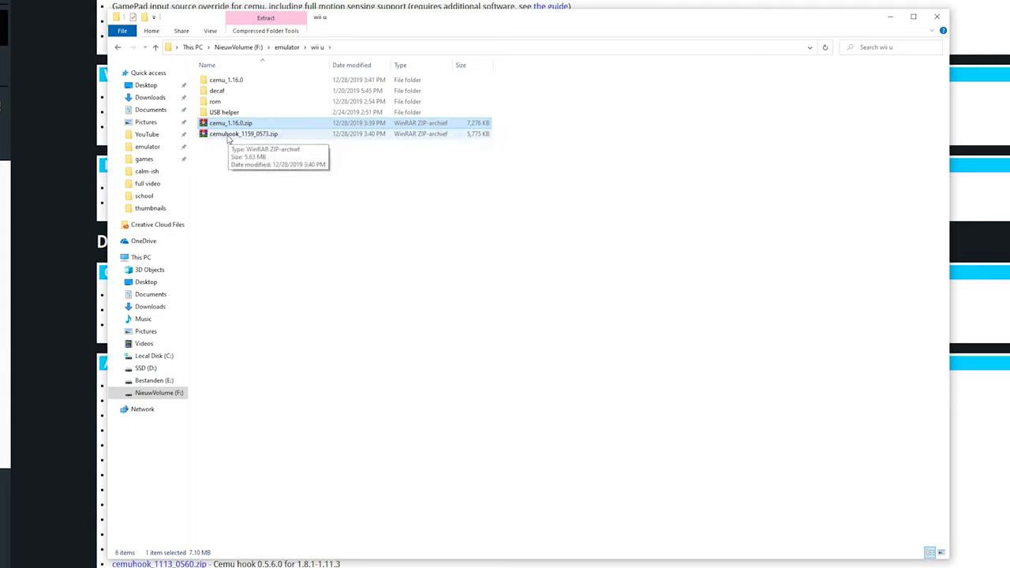
Move cemuhook_1159_0573.zip into the extracted Cemu folder and open the inner cemu_1.16.0 folder containing Cemu.exe.
{"action": "left_click", "coordinate": [224, 139]}
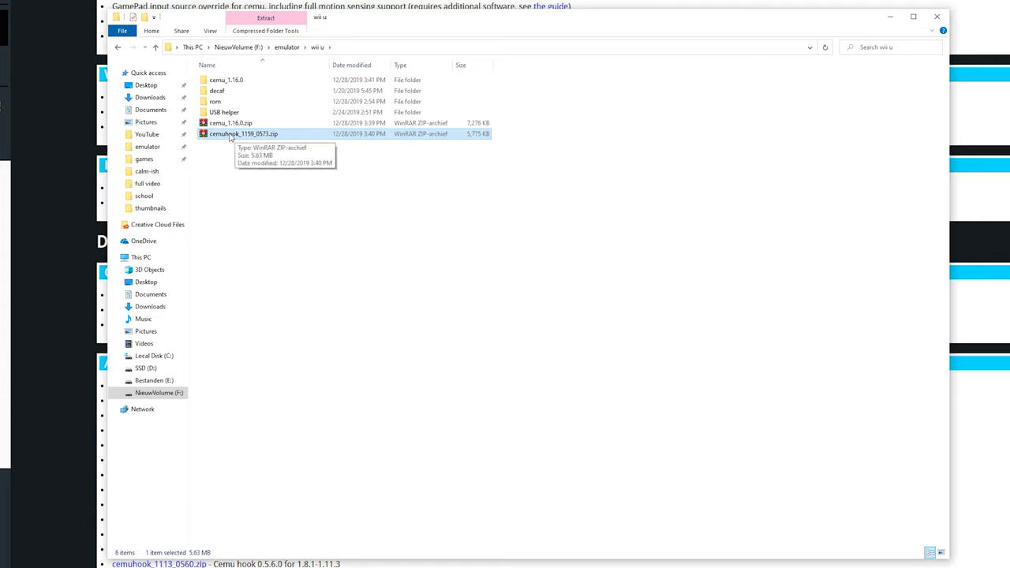
{"action": "left_click_drag", "start_coordinate": [234, 136], "coordinate": [233, 82]}
{"action": "double_click", "coordinate": [226, 80]}
{"action": "double_click", "coordinate": [237, 81]}
Extract cemuhook_1159_0573.zip directly beside Cemu.exe, and delete the archive and the "Go to project website for updates" shortcut.
{"action": "right_click", "coordinate": [239, 134]}
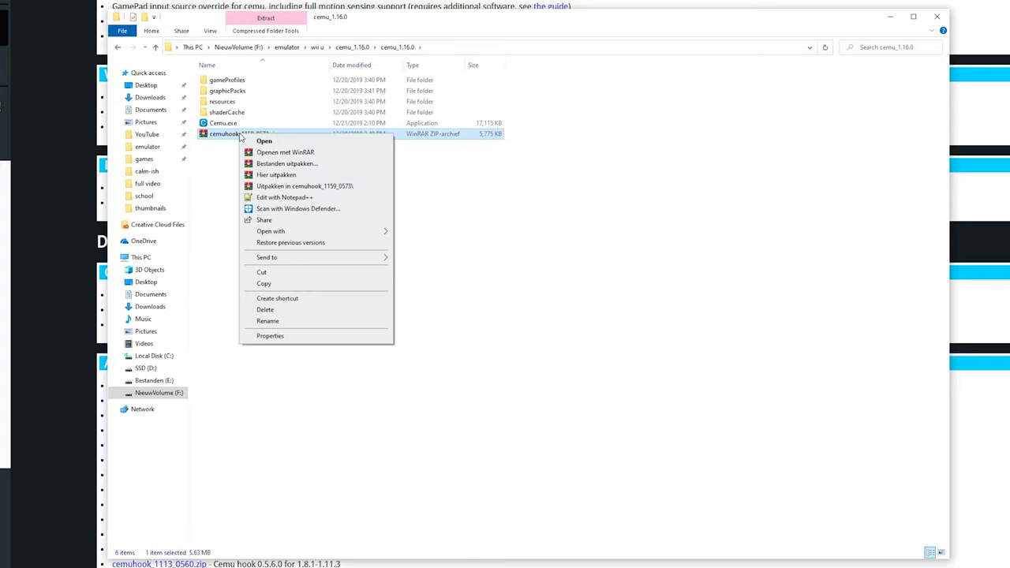
{"action": "left_click", "coordinate": [277, 174]}
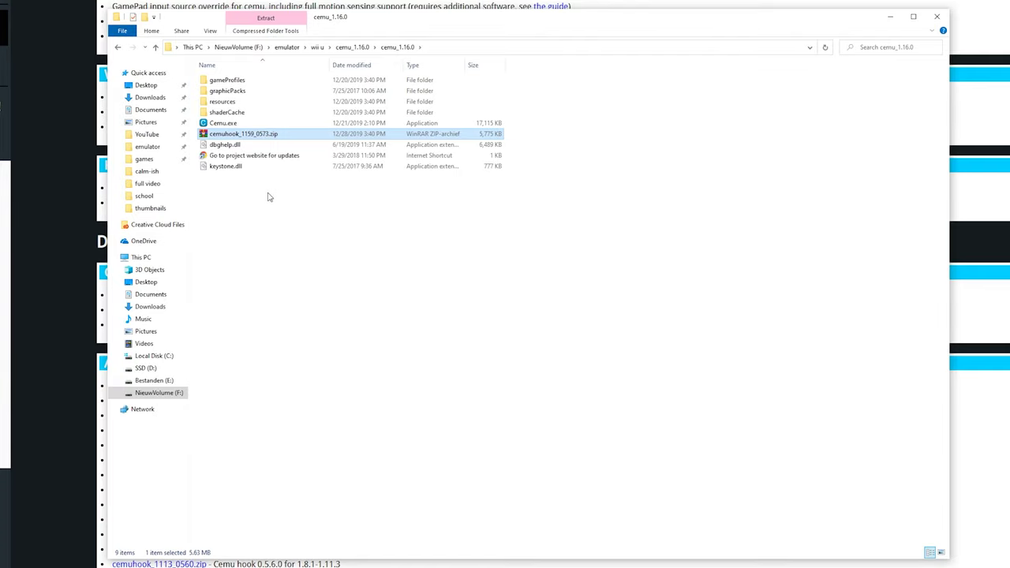
{"action": "left_click", "coordinate": [236, 157], "text": "ctrl"}
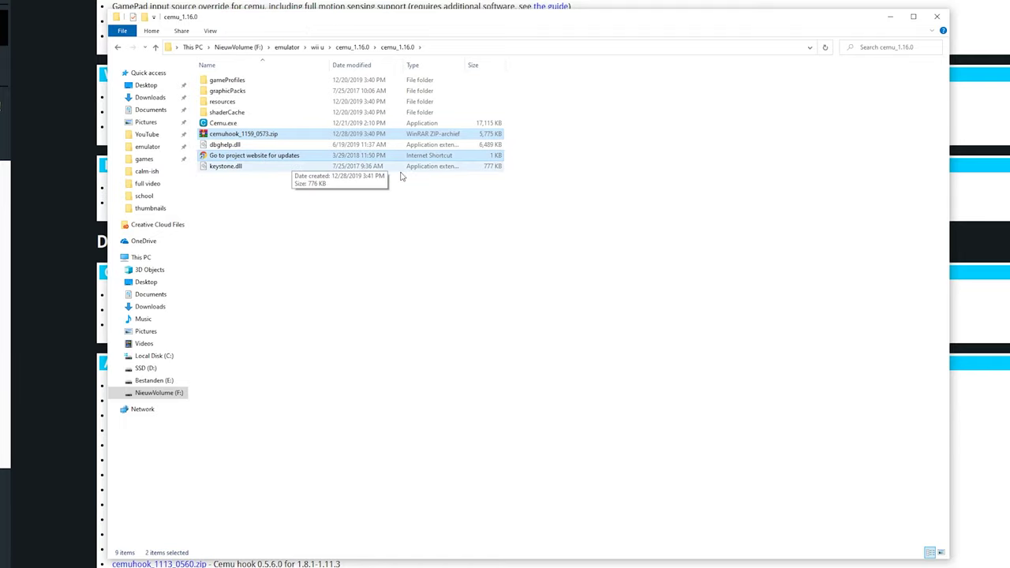
{"action": "key", "text": "Delete"}
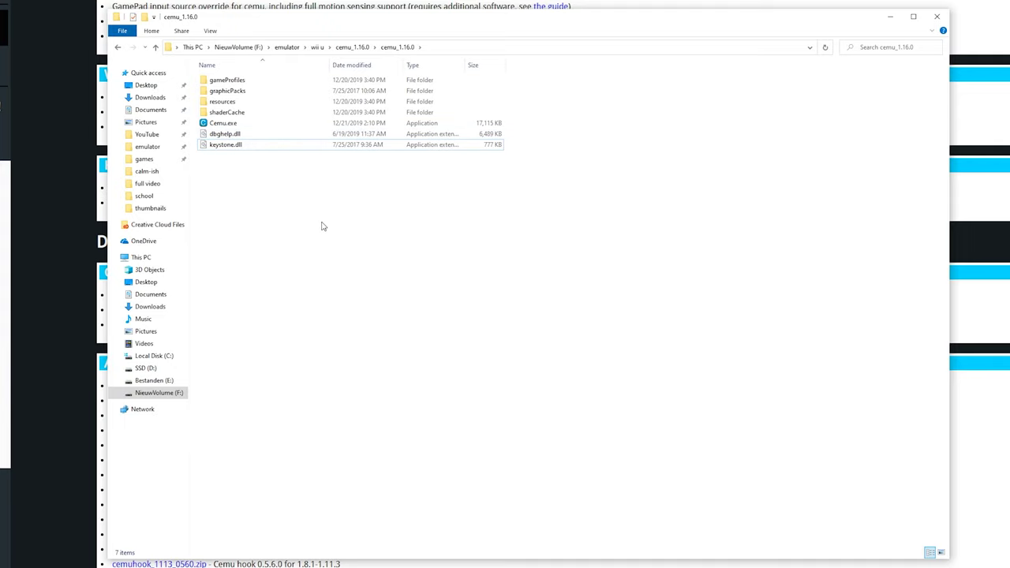
Launch Cemu.exe, move its window into view, and download the missing shared fonts.
{"action": "left_click_drag", "start_coordinate": [320, 226], "coordinate": [226, 126]}
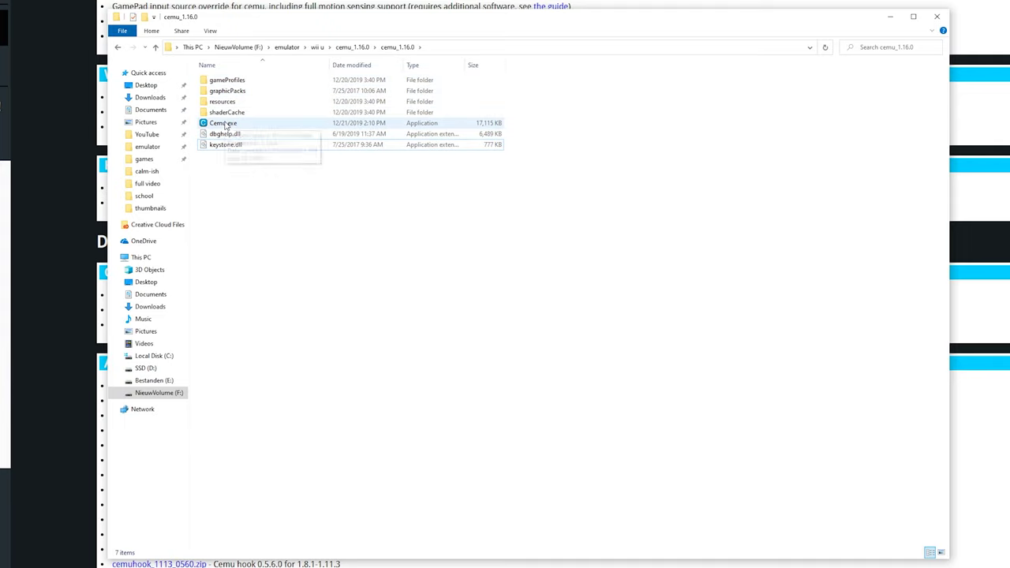
{"action": "double_click", "coordinate": [226, 125]}
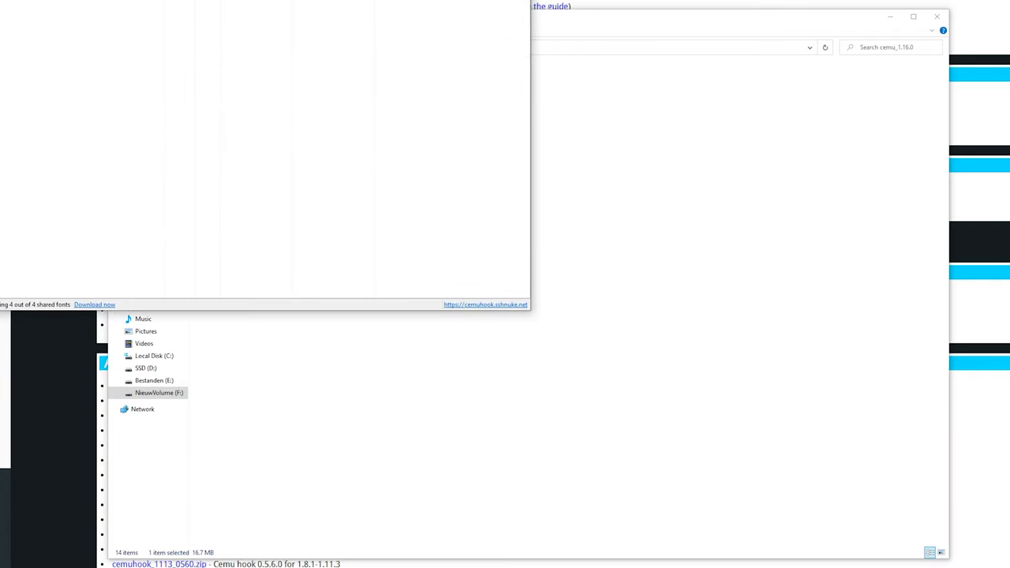
{"action": "left_click_drag", "start_coordinate": [497, 79], "coordinate": [489, 77]}
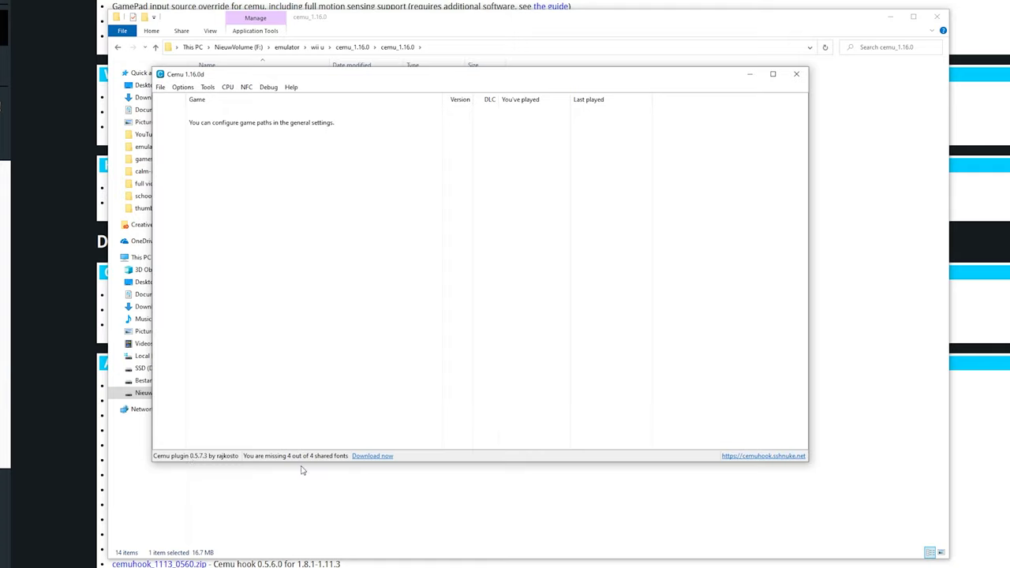
{"action": "left_click", "coordinate": [378, 461]}
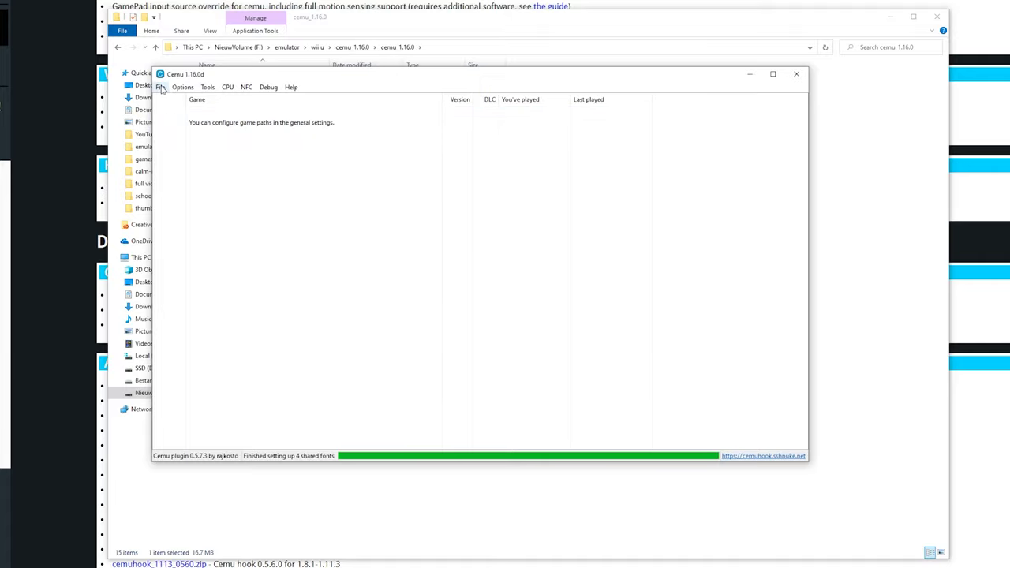
Open Cemu's general settings and enable "Automatically check for updates".
{"action": "left_click", "coordinate": [161, 87]}
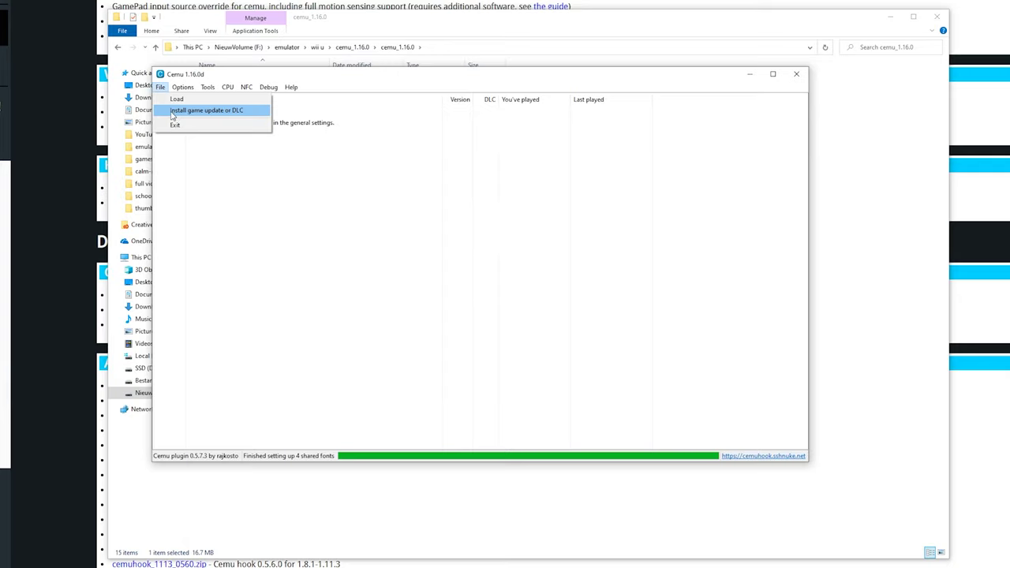
{"action": "mouse_move", "coordinate": [184, 88]}
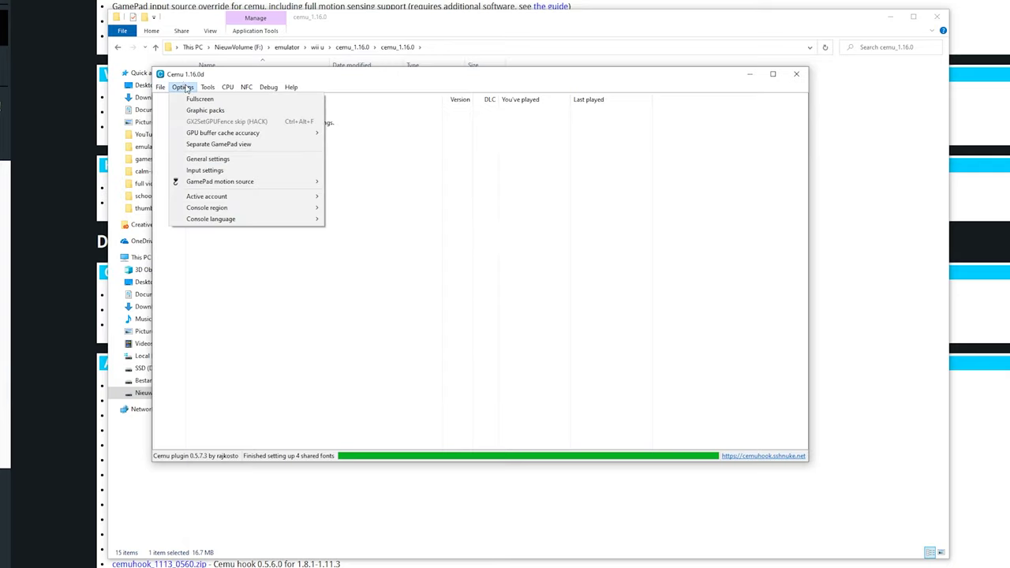
{"action": "left_click", "coordinate": [212, 162]}
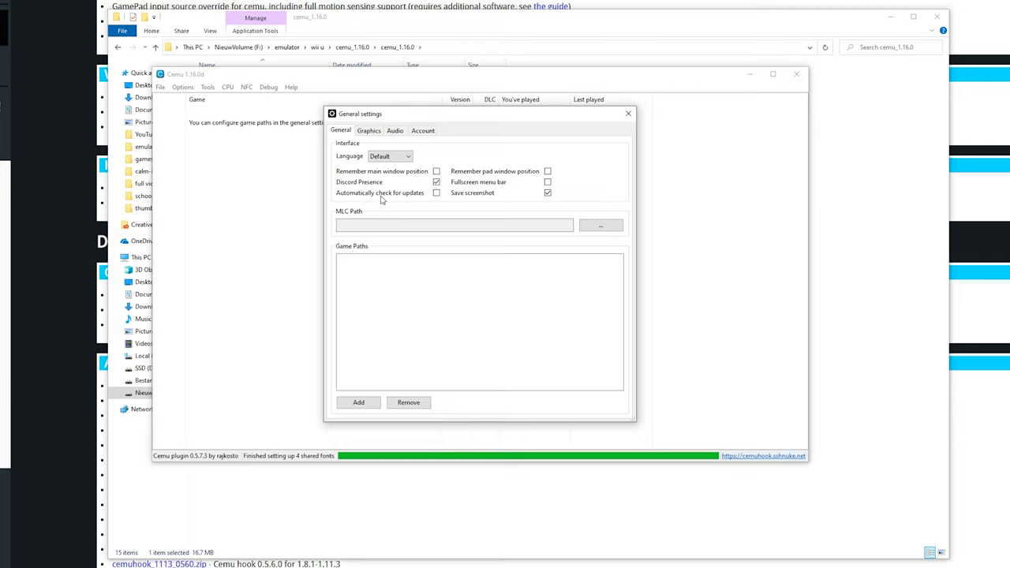
{"action": "left_click", "coordinate": [438, 194]}
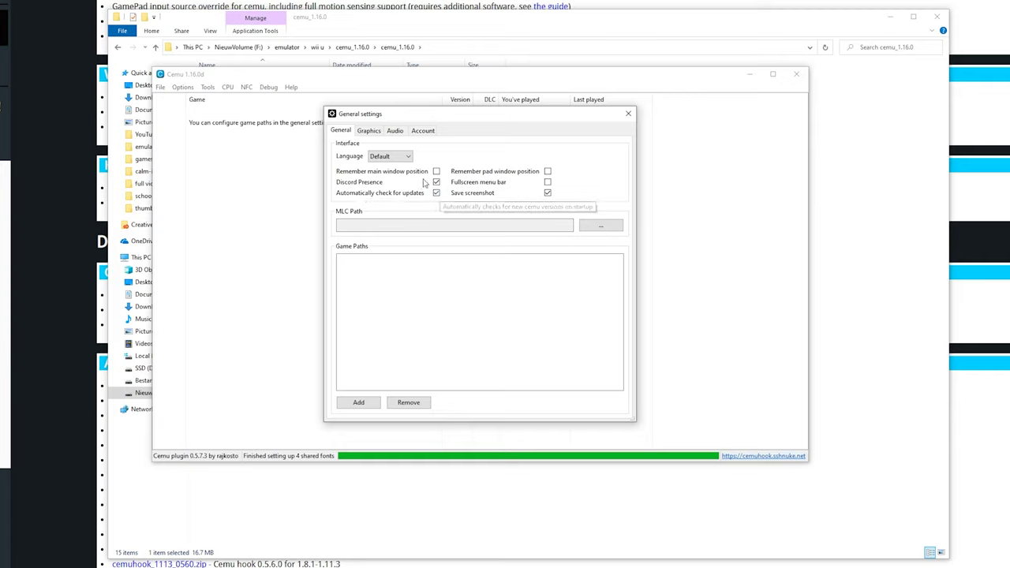
View the MLC directory chooser without selecting a folder, and add F:\emulator\wii u\rom\extracted to the game paths, closing the settings.
{"action": "left_click", "coordinate": [593, 229]}
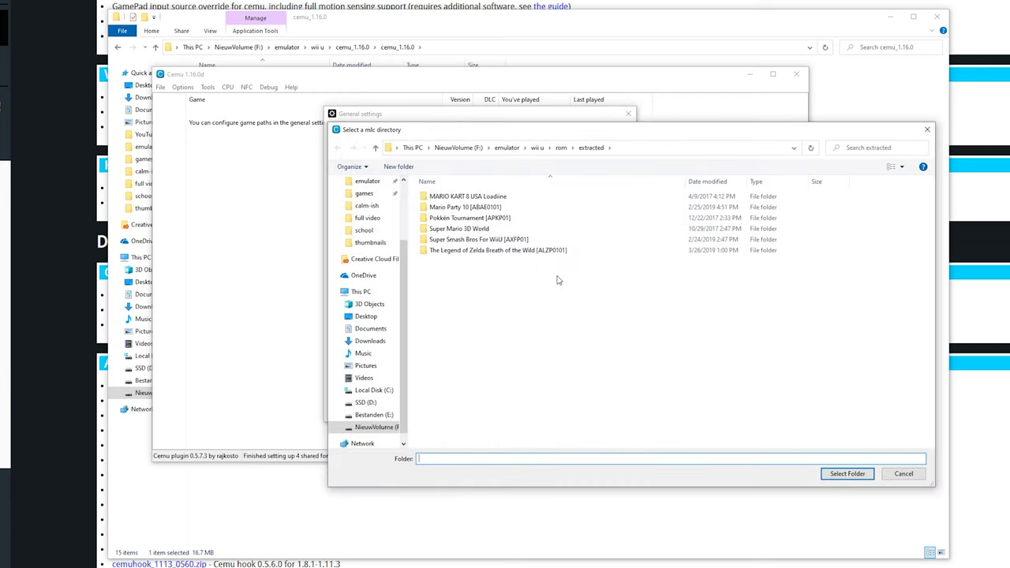
{"action": "left_click", "coordinate": [931, 131]}
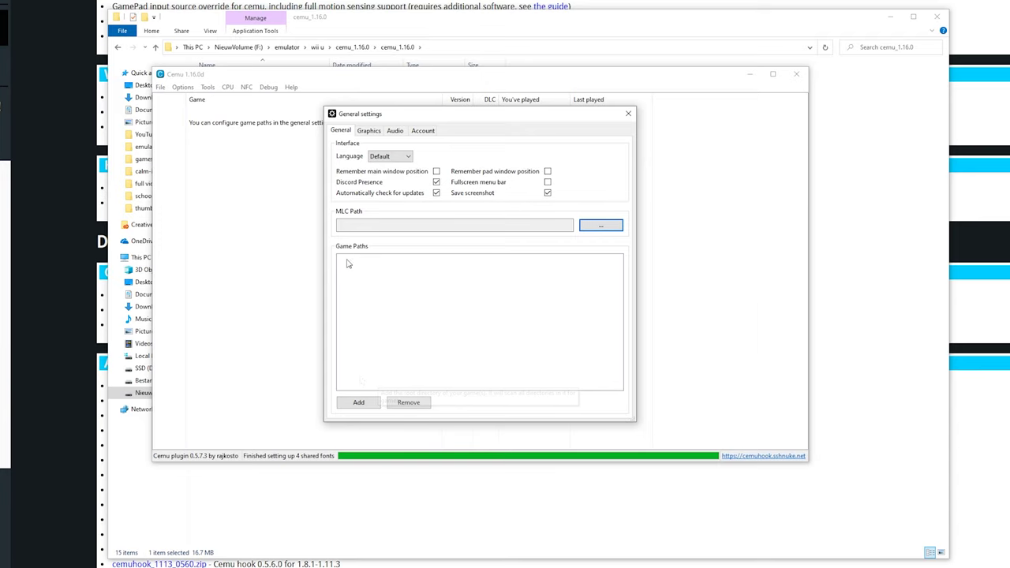
{"action": "left_click", "coordinate": [355, 405]}
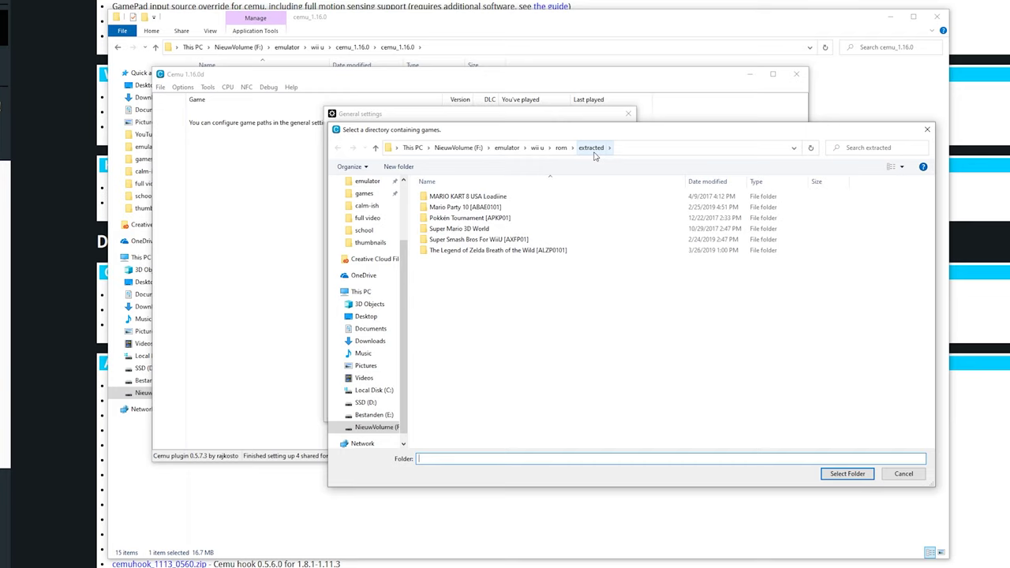
{"action": "left_click", "coordinate": [856, 475]}
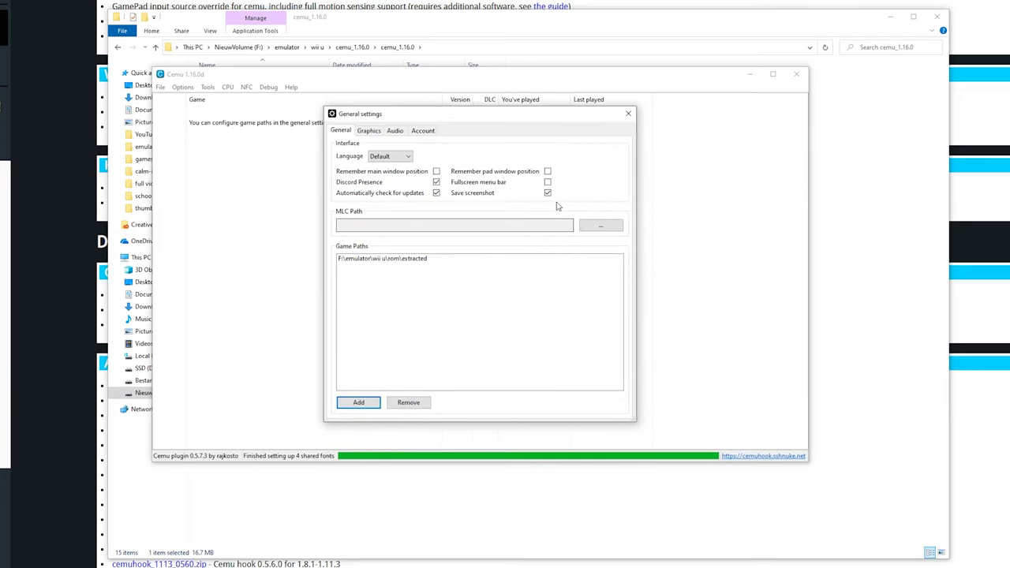
{"action": "left_click", "coordinate": [628, 114]}
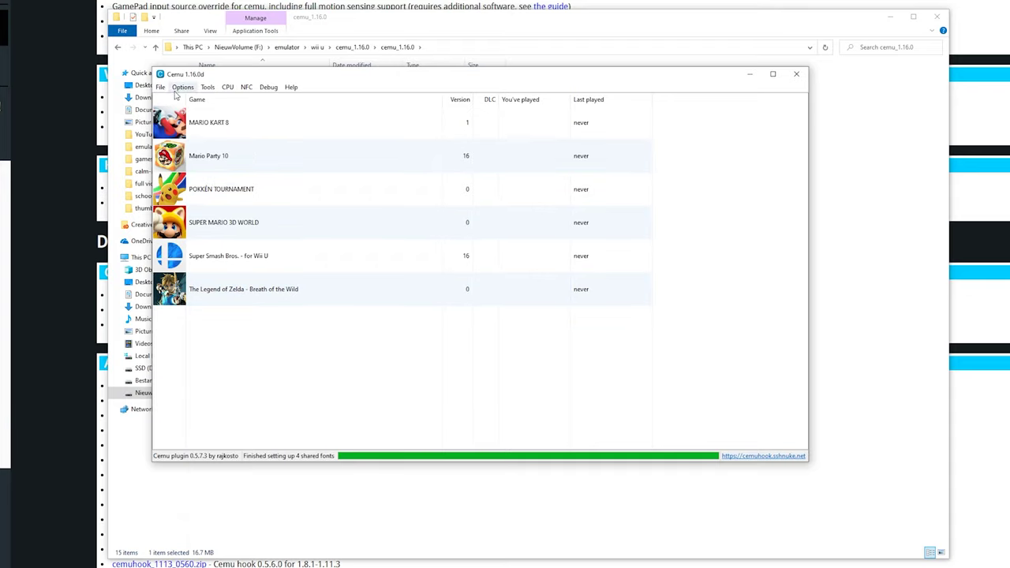
In the general settings' graphics options, choose OpenGL as the graphics API and disable "Full sync at GX2DrawDone()".
{"action": "left_click", "coordinate": [181, 88]}
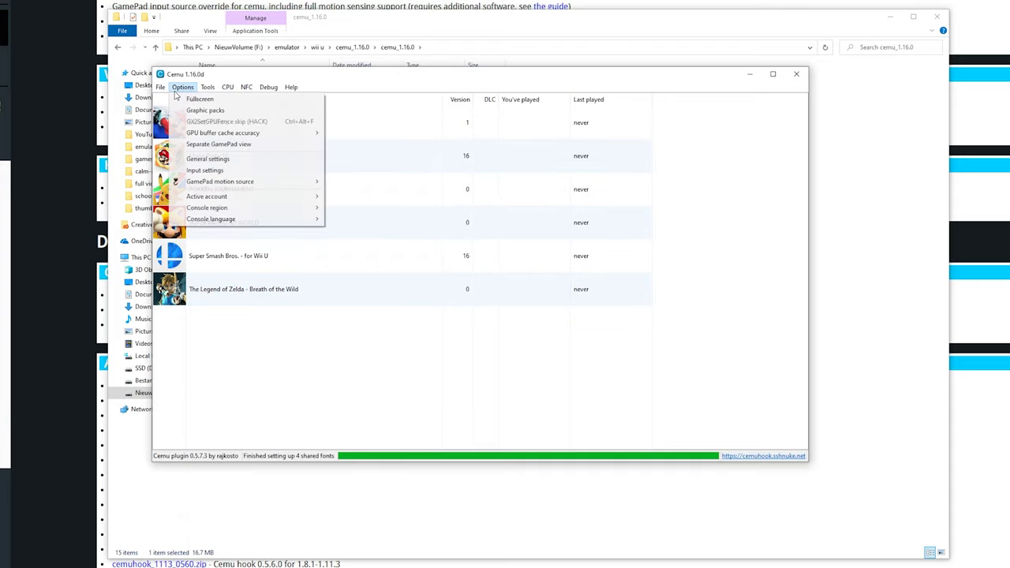
{"action": "left_click", "coordinate": [206, 160]}
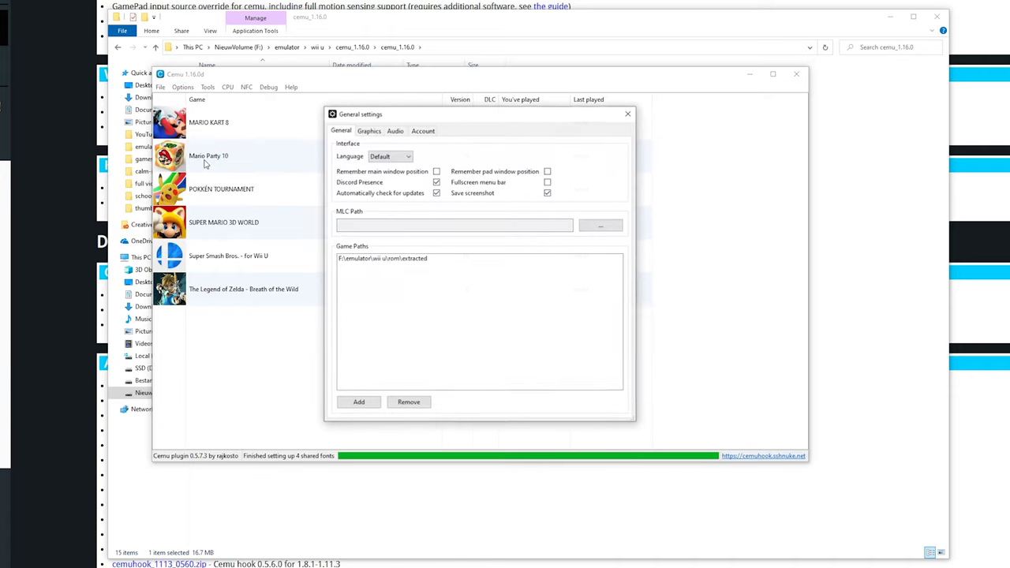
{"action": "left_click", "coordinate": [369, 131]}
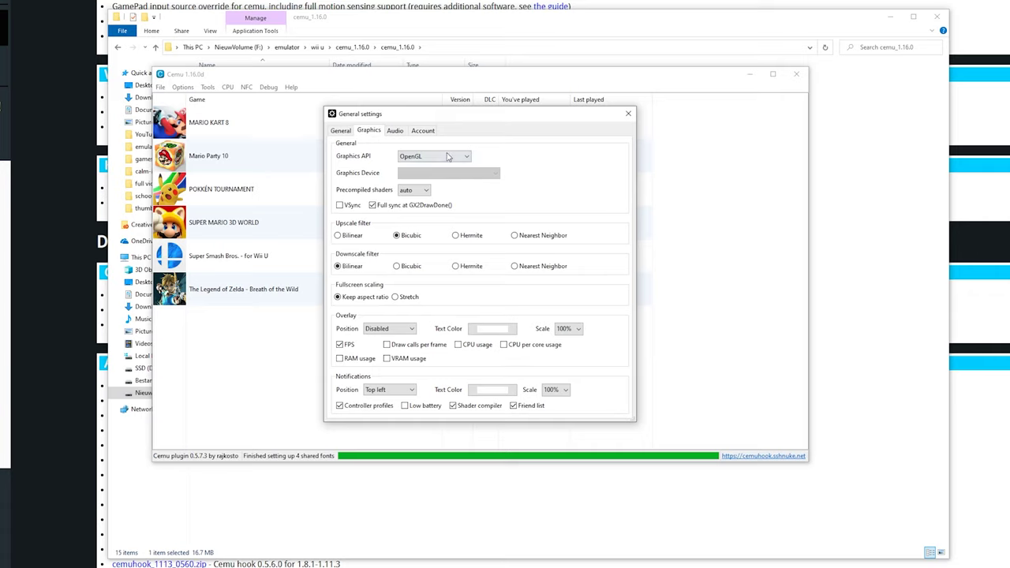
{"action": "left_click", "coordinate": [448, 157]}
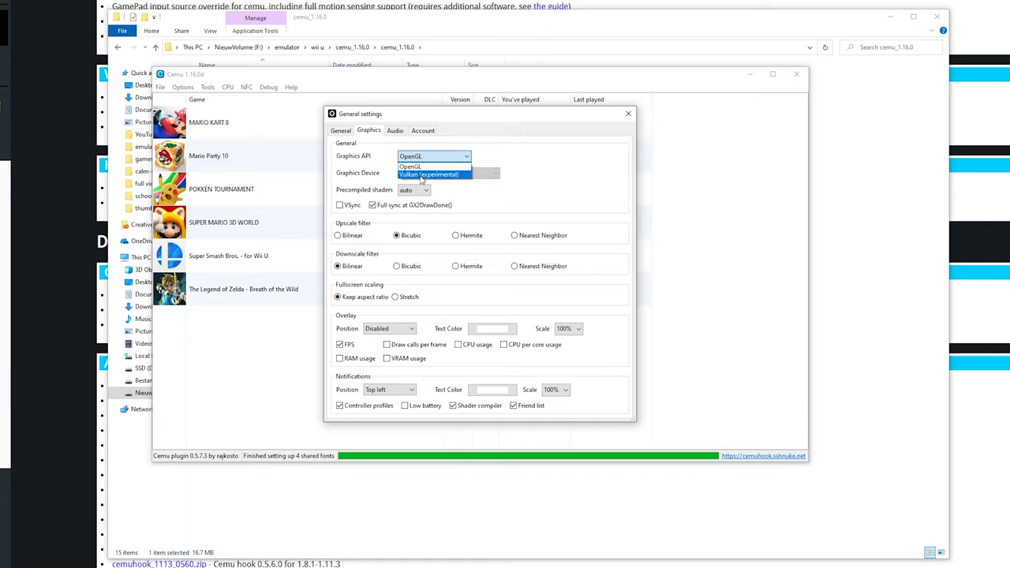
{"action": "left_click", "coordinate": [426, 166]}
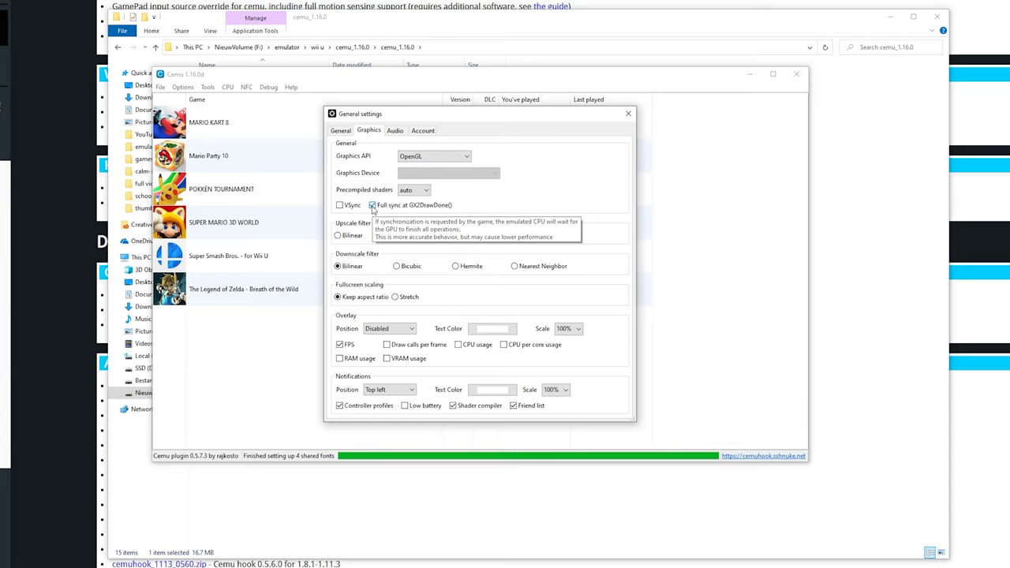
{"action": "left_click", "coordinate": [373, 206]}
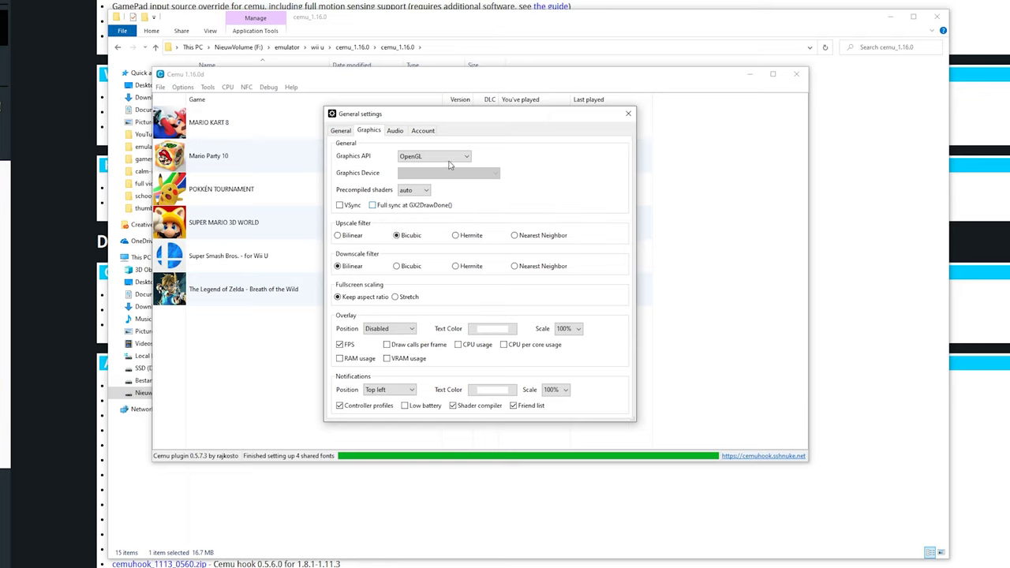
Switch the graphics API to Vulkan (experimental) and enable "Full sync at GX2DrawDone()".
{"action": "key", "text": "alt+Down"}
{"action": "key", "text": "Down"}
{"action": "left_click", "coordinate": [373, 206]}
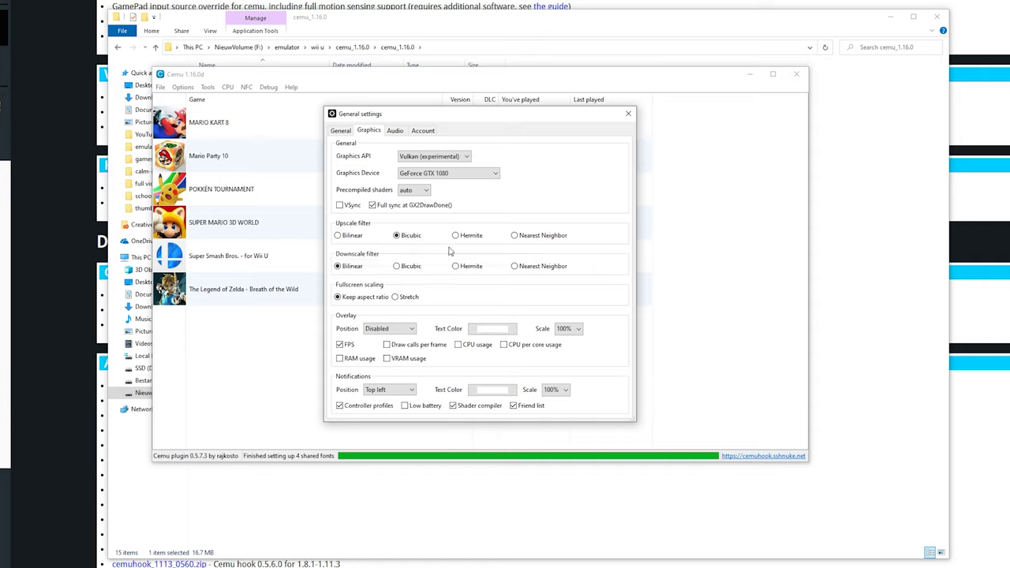
Set the upscale filter to Bilinear and the overlay position to Top left.
{"action": "left_click", "coordinate": [346, 237]}
{"action": "left_click", "coordinate": [542, 237]}
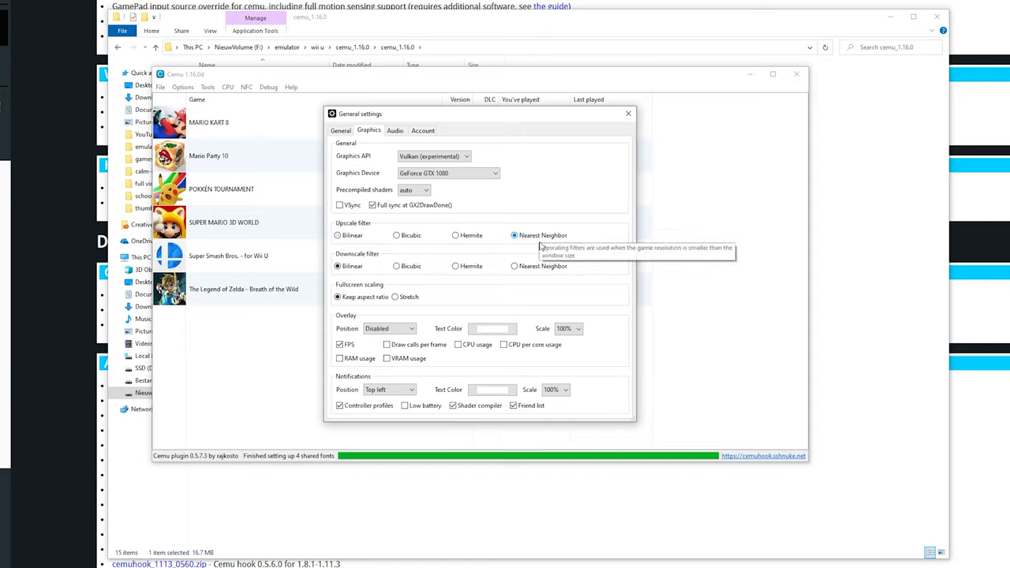
{"action": "left_click", "coordinate": [355, 238]}
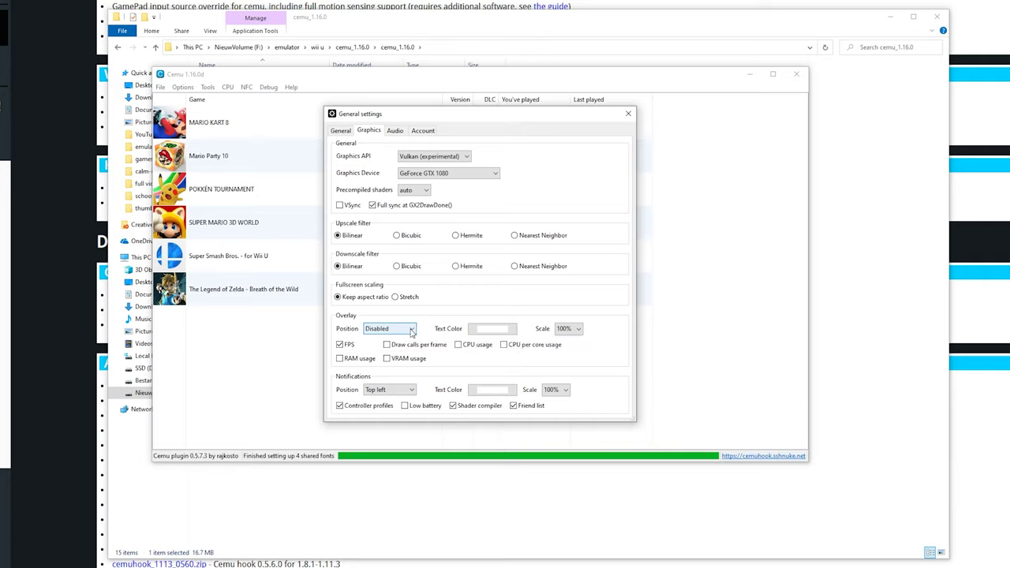
{"action": "left_click", "coordinate": [389, 332]}
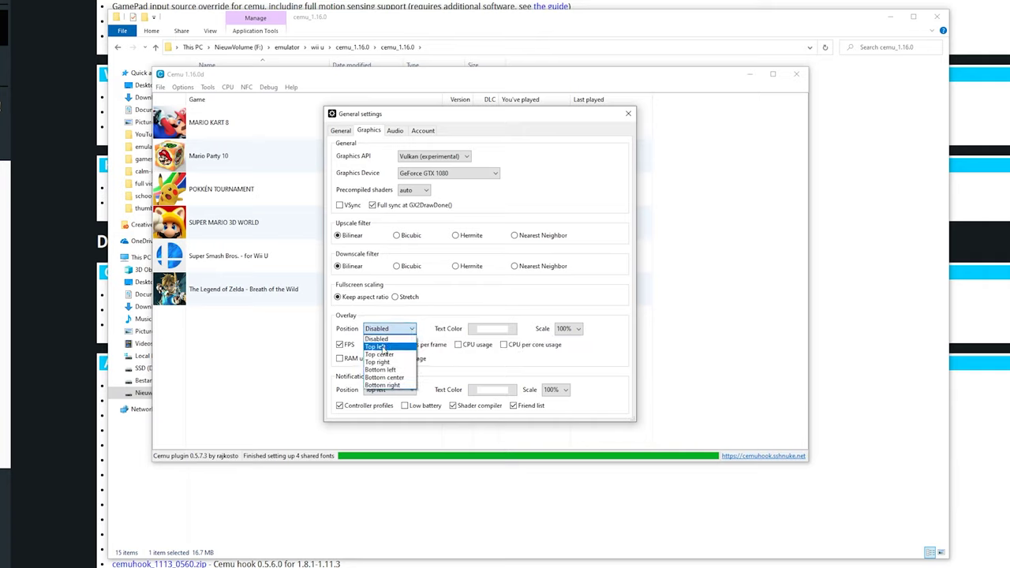
{"action": "left_click", "coordinate": [381, 350]}
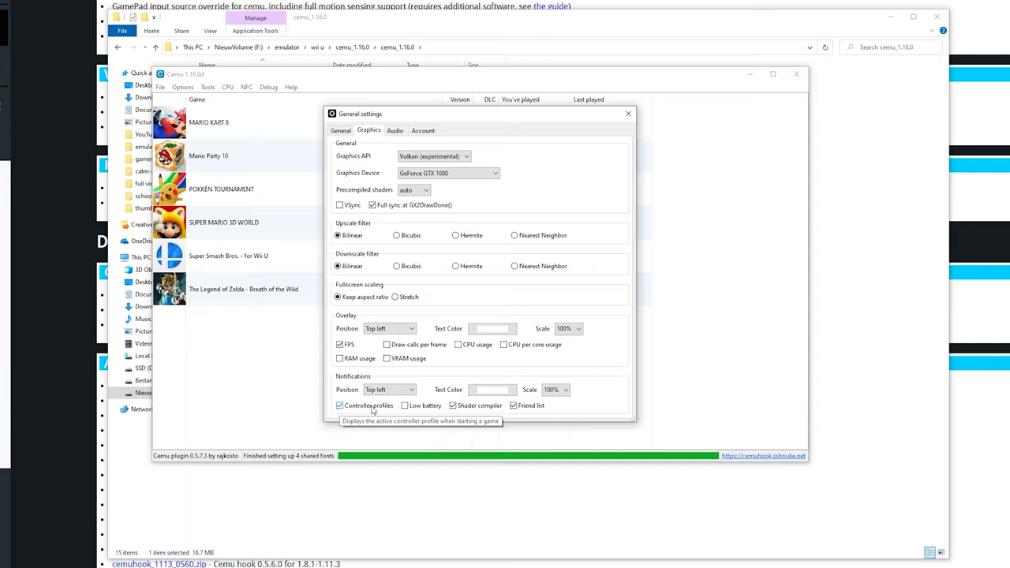
Turn off the Friend list and Controller profiles notifications, and pick a position for the notifications.
{"action": "left_click", "coordinate": [514, 405]}
{"action": "left_click", "coordinate": [340, 406]}
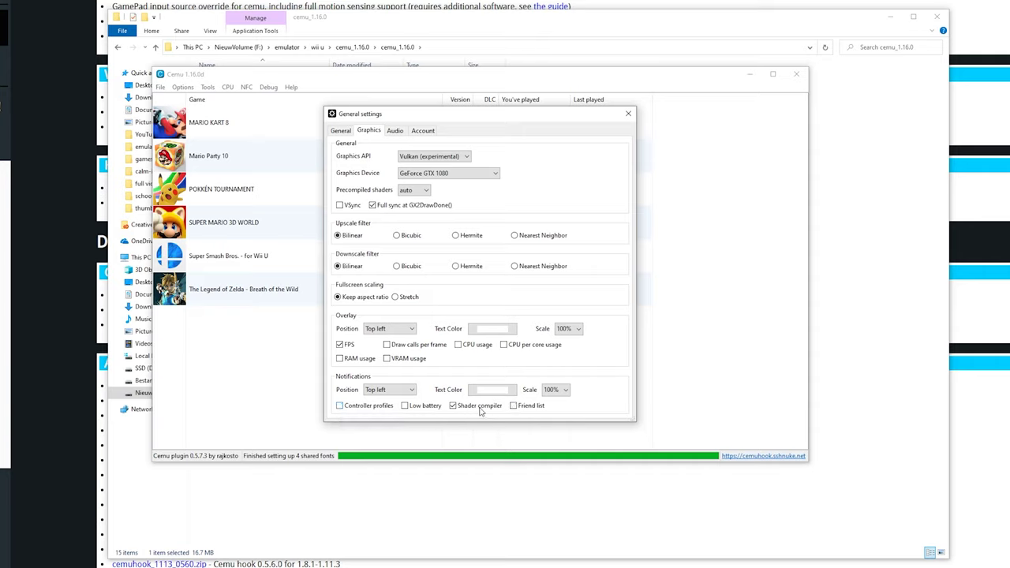
{"action": "left_click", "coordinate": [389, 389]}
{"action": "left_click", "coordinate": [387, 432]}
In the audio settings, set the audio API to XAudio2 with a latency of 24 ms.
{"action": "left_click", "coordinate": [394, 131]}
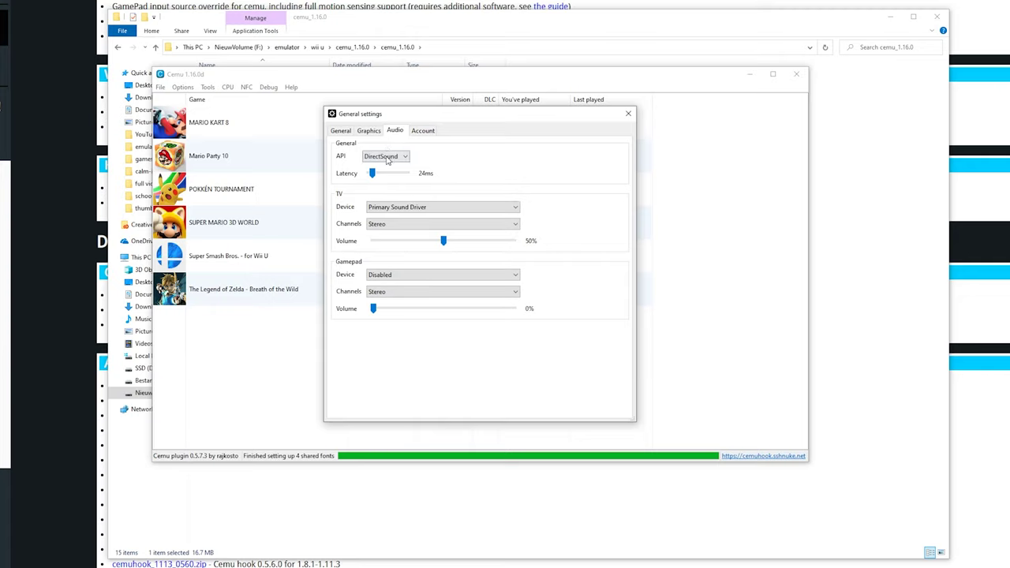
{"action": "left_click", "coordinate": [387, 157]}
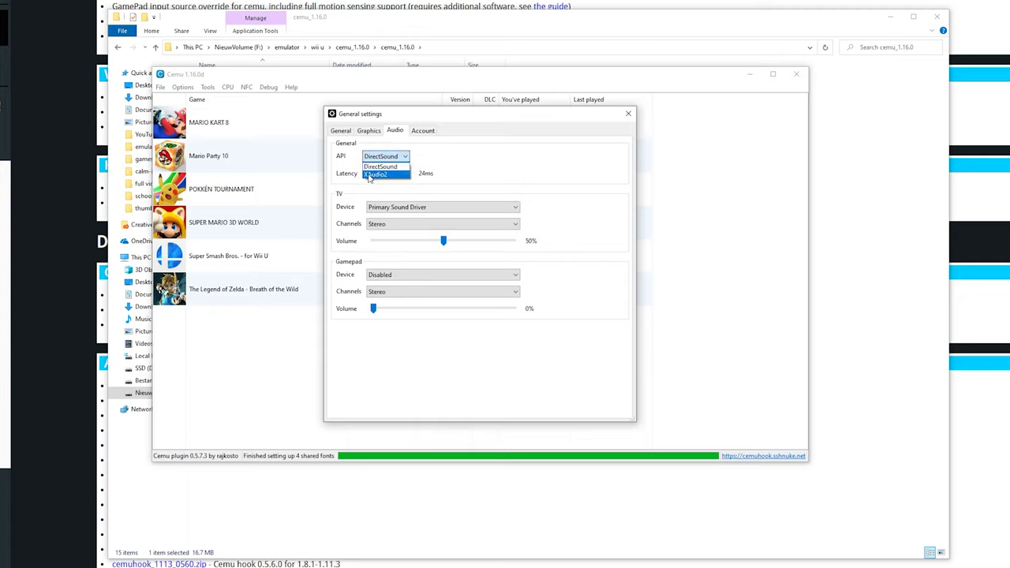
{"action": "left_click", "coordinate": [368, 175]}
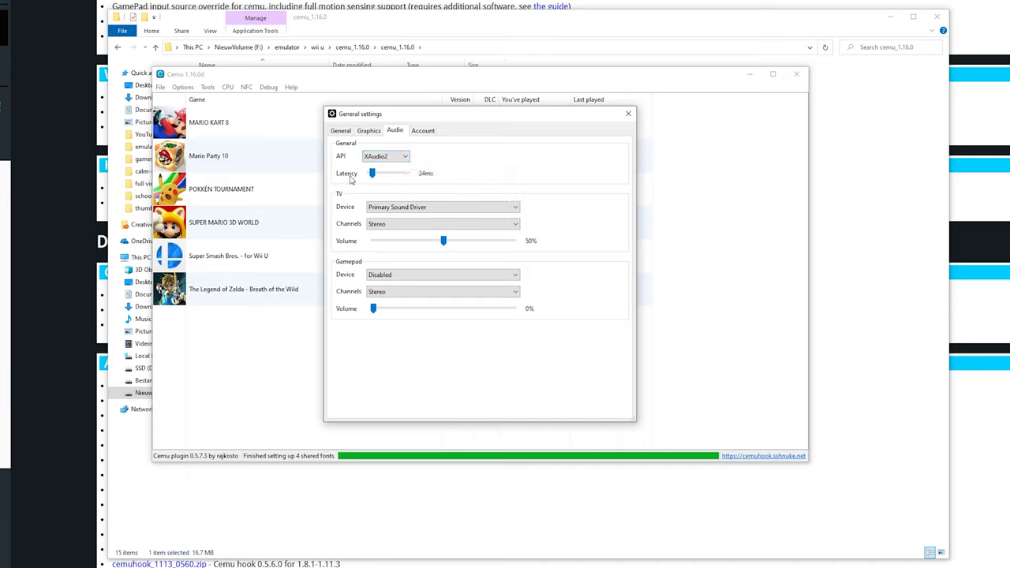
{"action": "left_click_drag", "start_coordinate": [372, 174], "coordinate": [372, 175]}
Inspect the audio output devices available for the TV and the Gamepad.
{"action": "left_click", "coordinate": [402, 208]}
{"action": "left_click", "coordinate": [401, 207]}
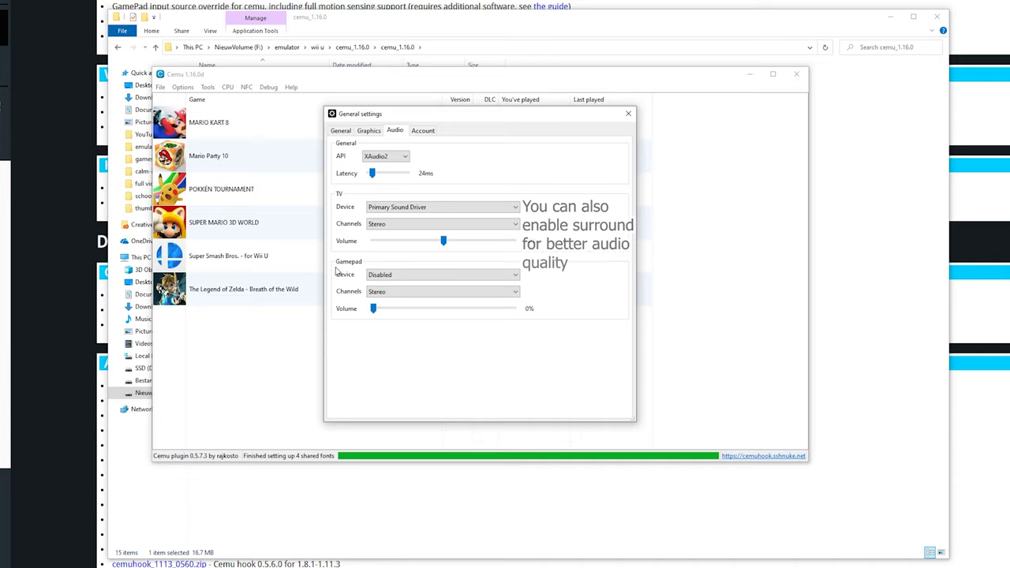
{"action": "left_click", "coordinate": [383, 275]}
{"action": "left_click", "coordinate": [384, 282]}
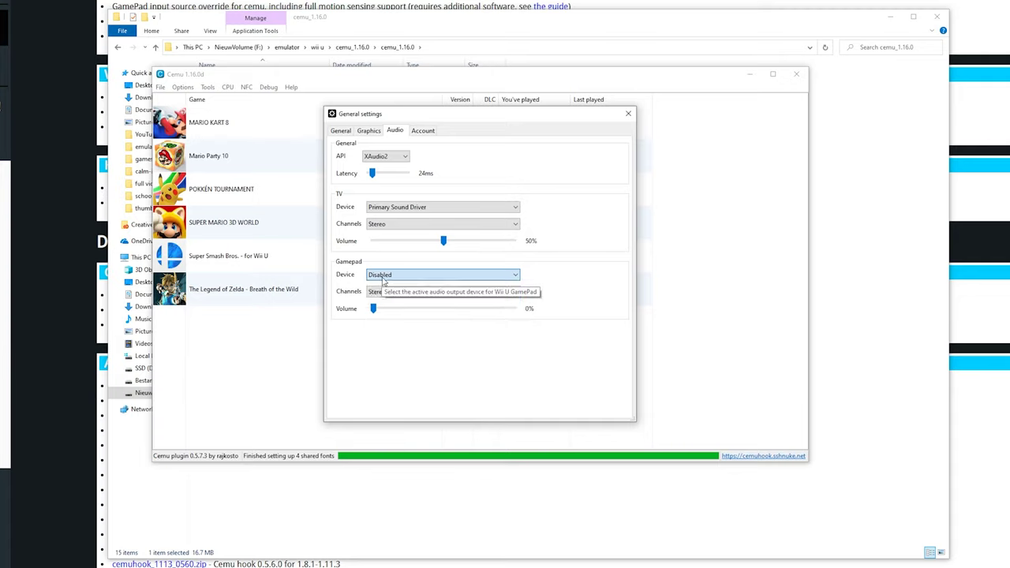
Create a new account with the Mii name "tech dunk" in the account settings and select it as the active account.
{"action": "left_click", "coordinate": [420, 131]}
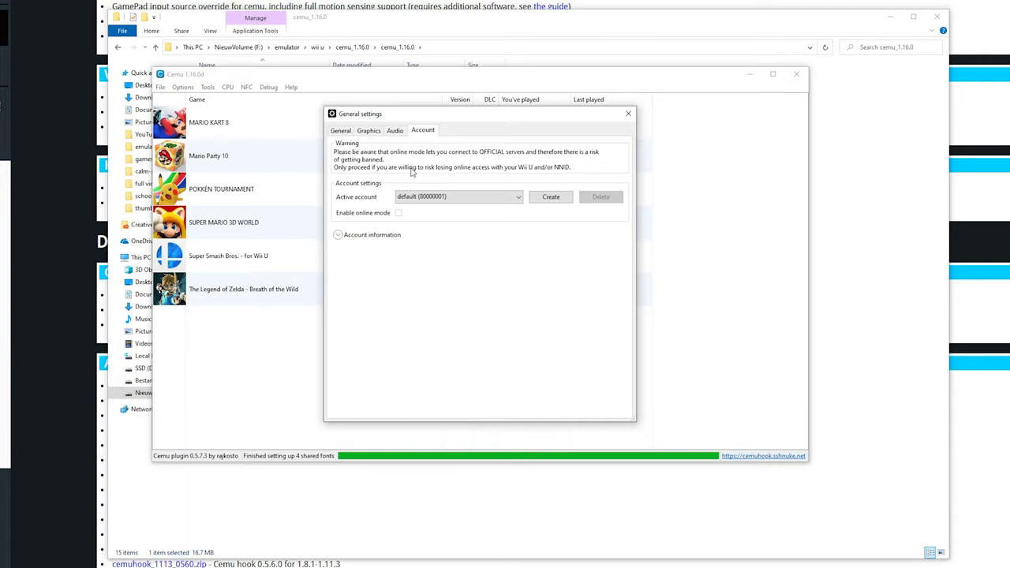
{"action": "left_click", "coordinate": [452, 199]}
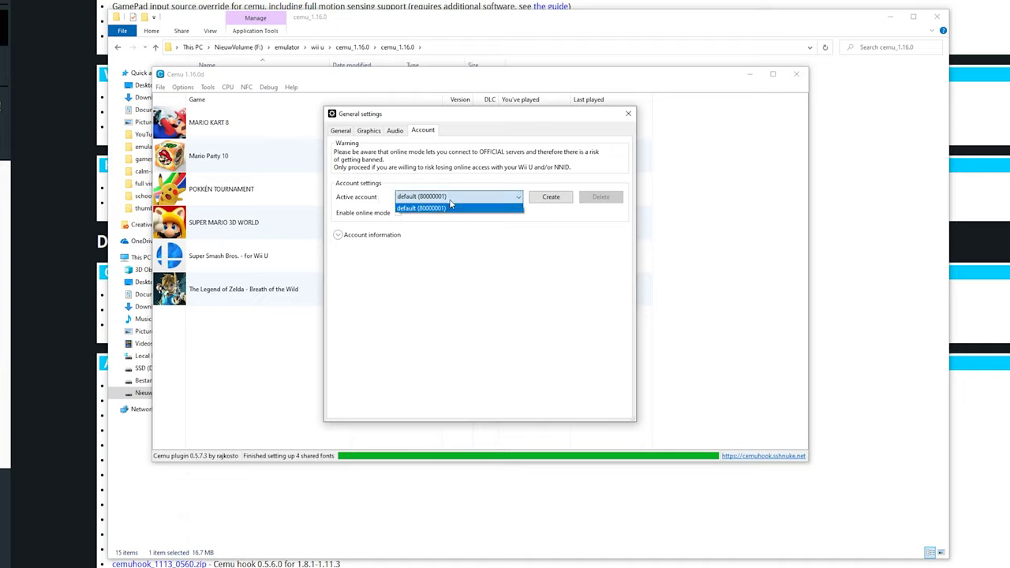
{"action": "left_click", "coordinate": [451, 206]}
{"action": "left_click", "coordinate": [544, 197]}
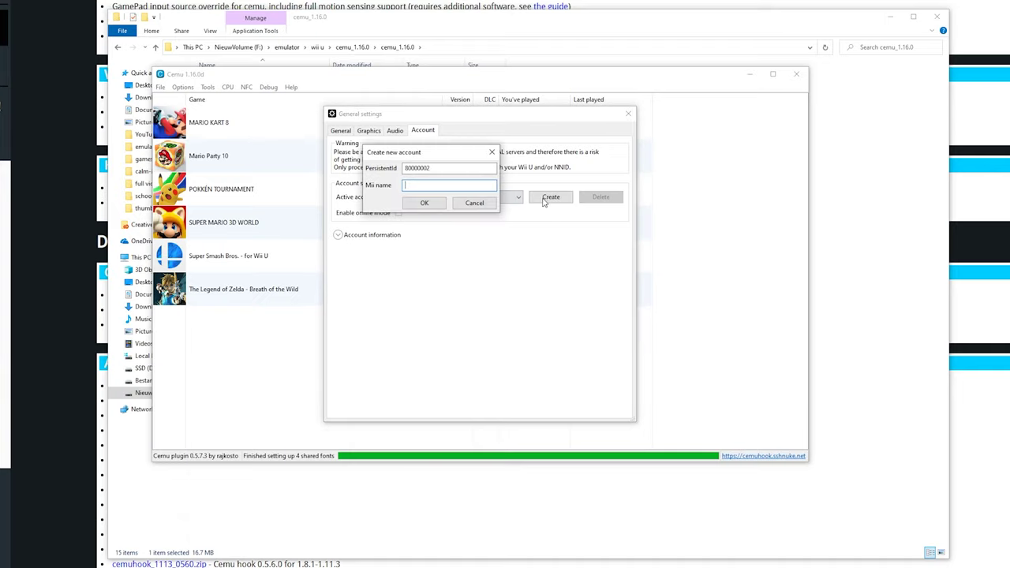
{"action": "type", "text": "tech dunk"}
{"action": "left_click", "coordinate": [424, 203]}
{"action": "left_click", "coordinate": [438, 198]}
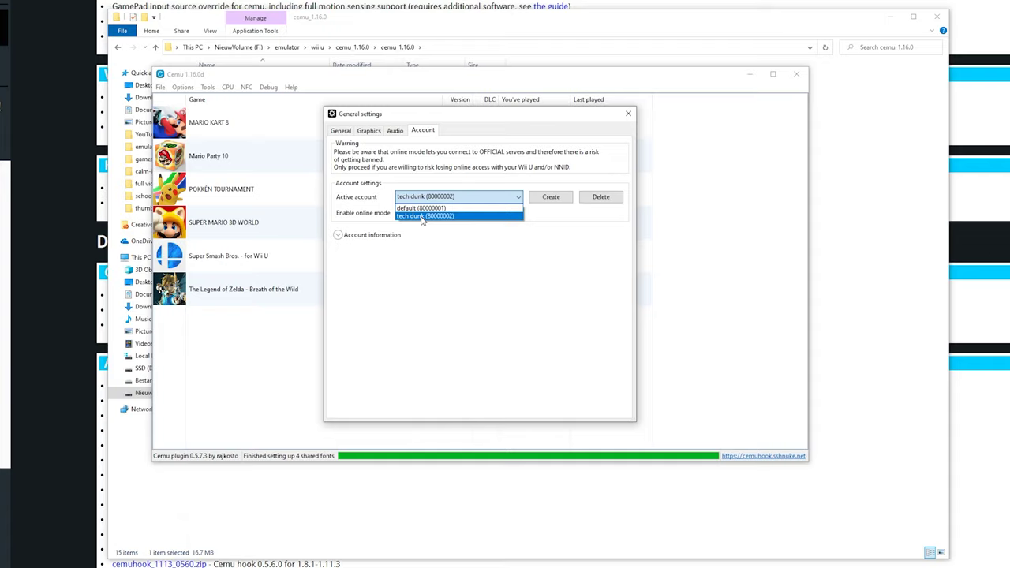
{"action": "left_click", "coordinate": [416, 217]}
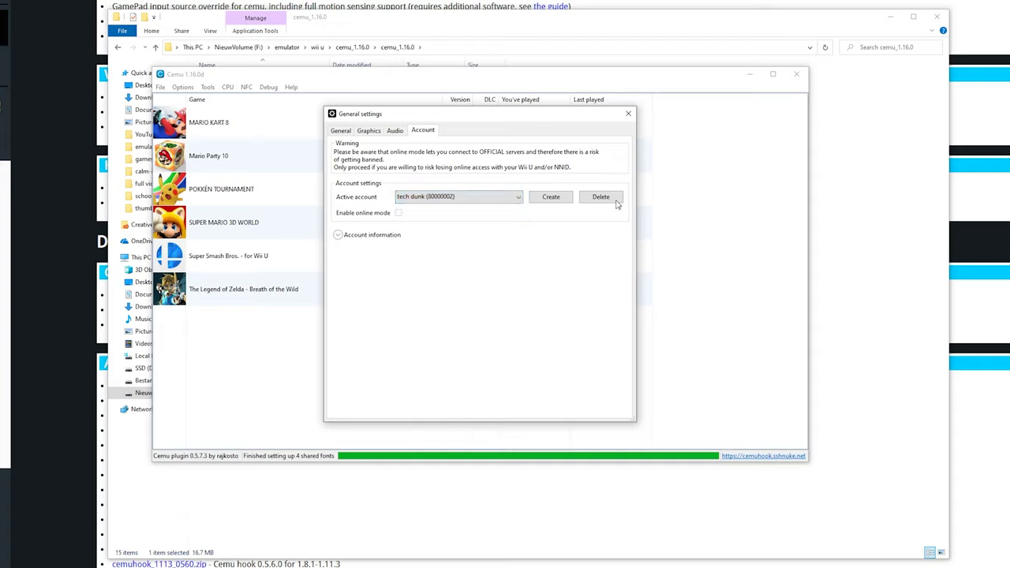
Delete the "tech dunk" account and check the list of active accounts.
{"action": "left_click", "coordinate": [601, 197]}
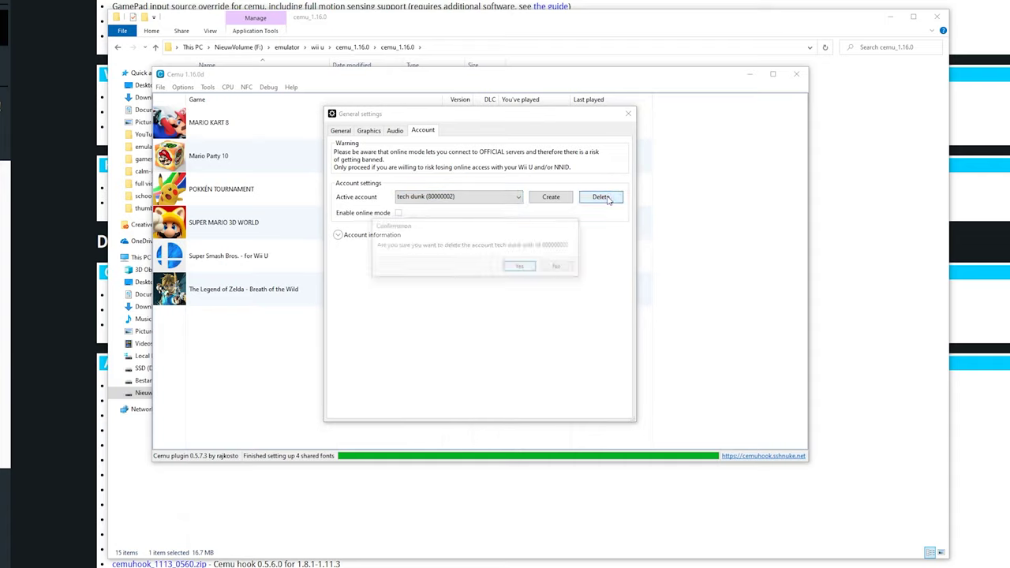
{"action": "left_click", "coordinate": [431, 199]}
{"action": "left_click", "coordinate": [443, 198]}
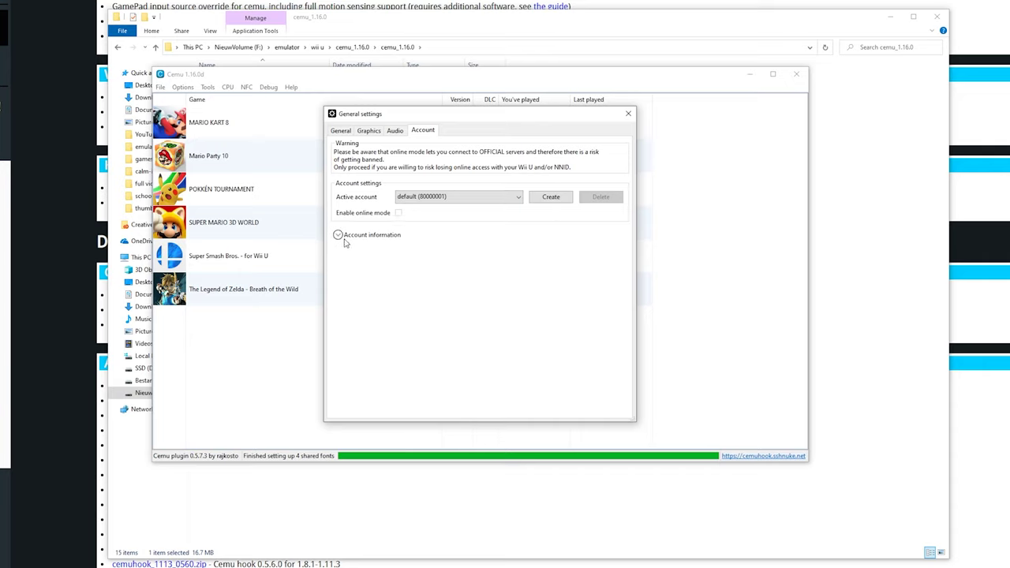
Close the general settings and, in the input settings, set Controller 1 to emulate a Wii U Pro Controller.
{"action": "left_click", "coordinate": [628, 115]}
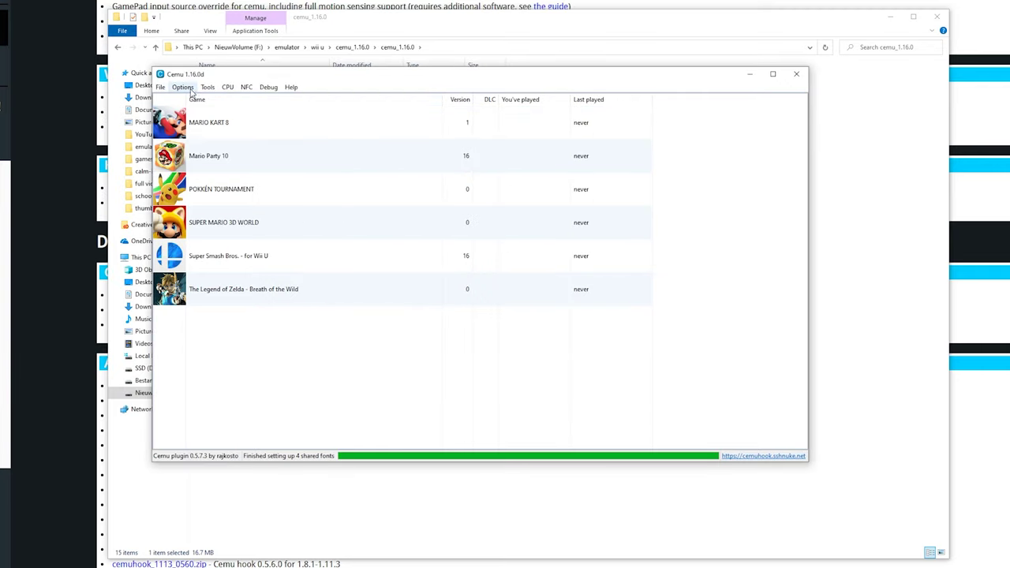
{"action": "left_click", "coordinate": [183, 87]}
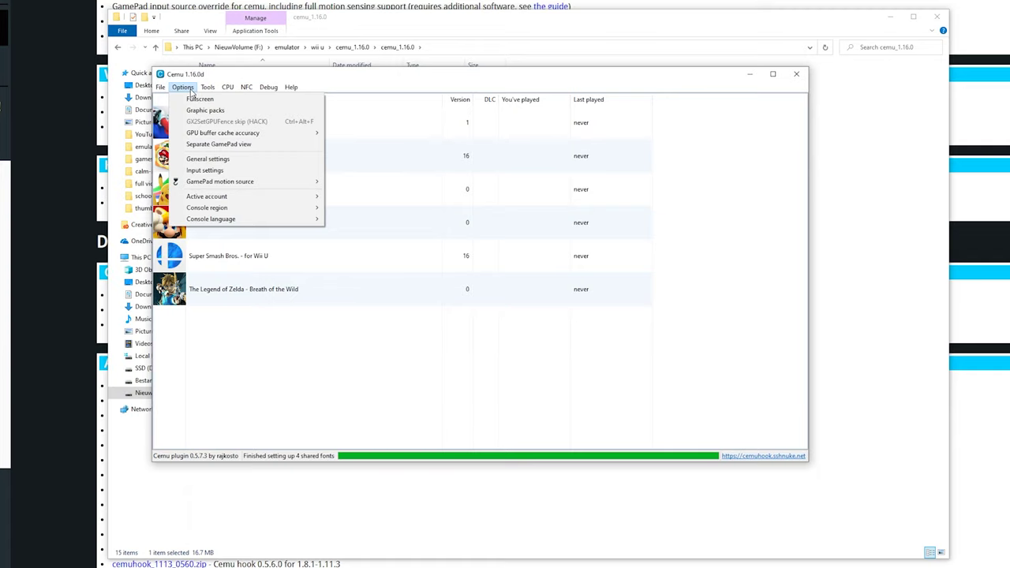
{"action": "left_click", "coordinate": [204, 171]}
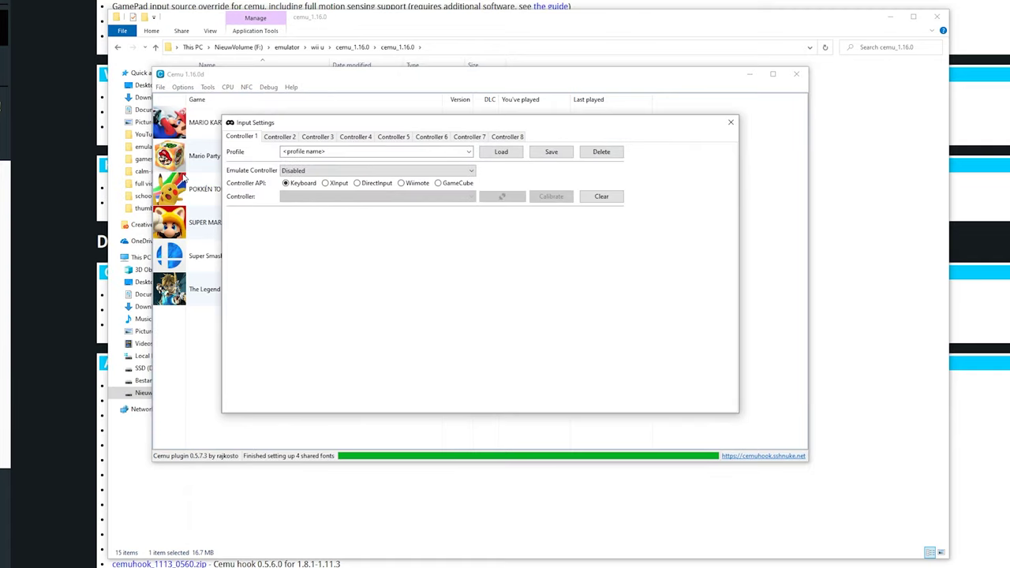
{"action": "left_click", "coordinate": [469, 152]}
{"action": "left_click", "coordinate": [469, 152]}
{"action": "left_click", "coordinate": [472, 171]}
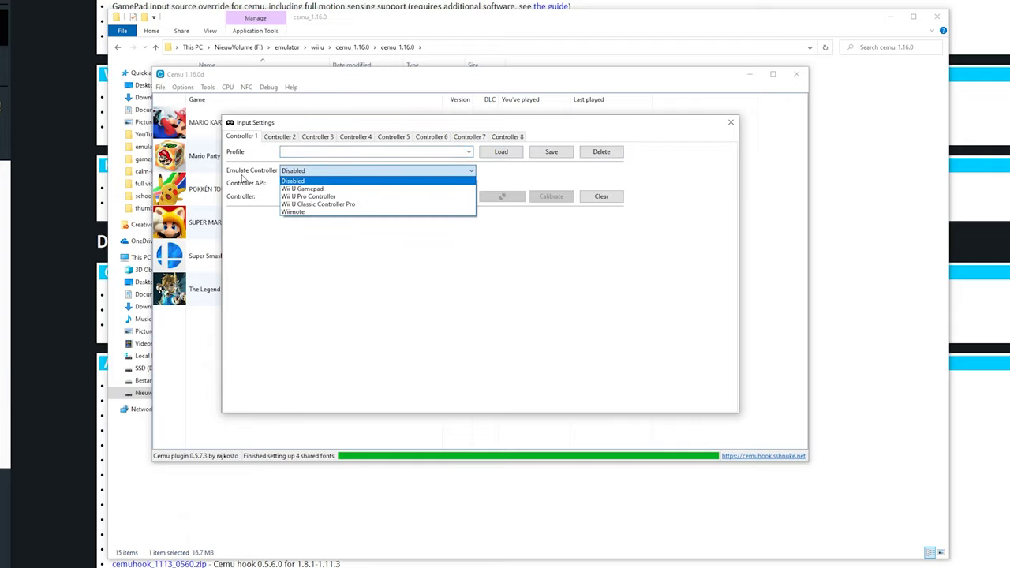
{"action": "left_click", "coordinate": [322, 198]}
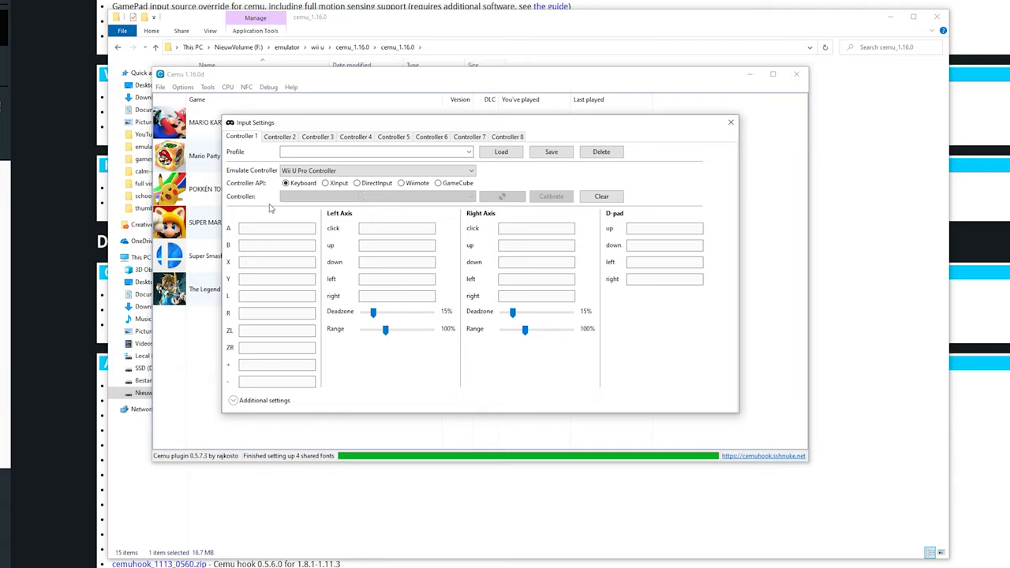
Map the emulated controller's A button to keyboard A and its B button to keyboard S.
{"action": "left_click", "coordinate": [263, 229]}
{"action": "key", "text": "a"}
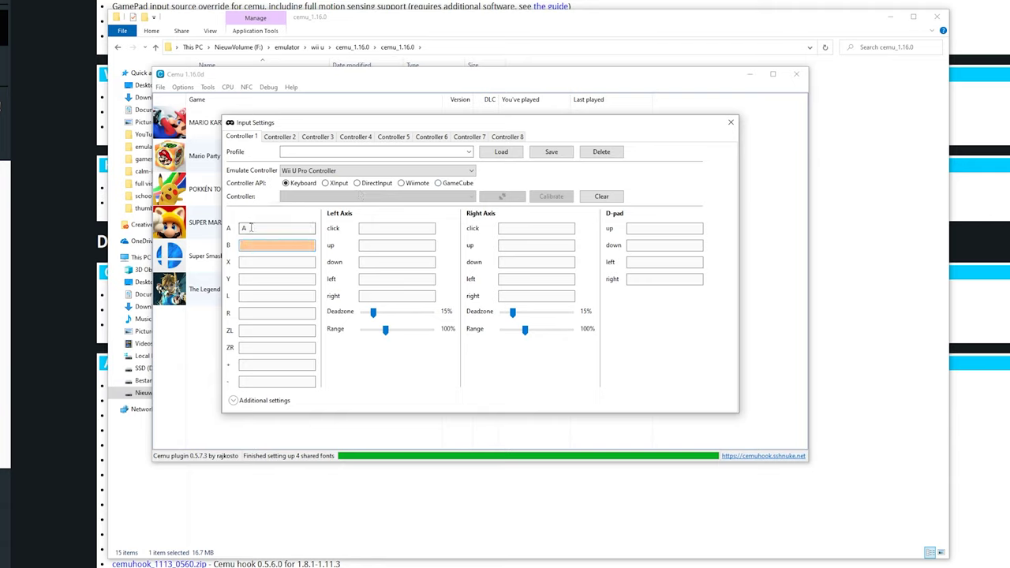
{"action": "left_click", "coordinate": [251, 228]}
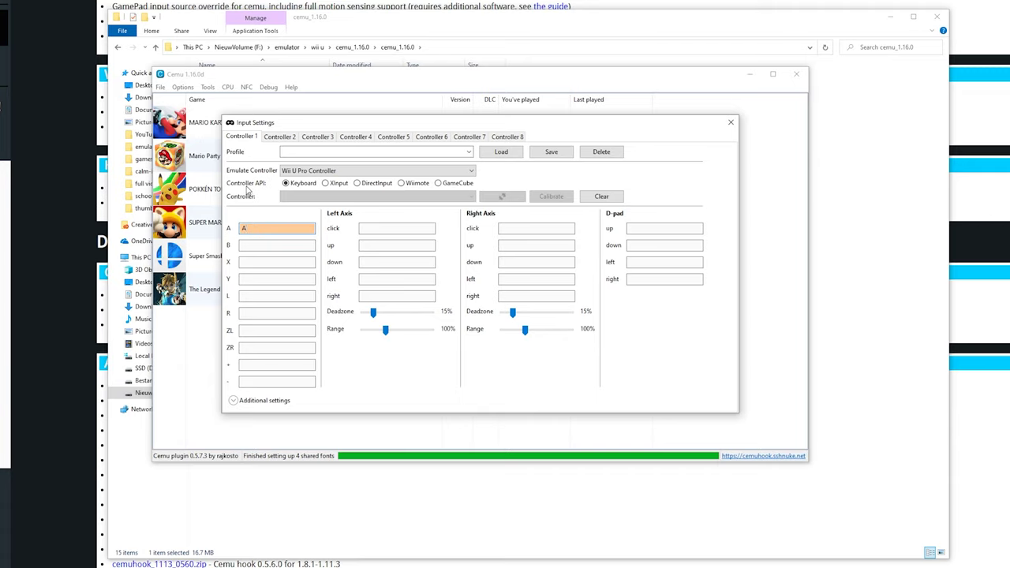
{"action": "key", "text": "a"}
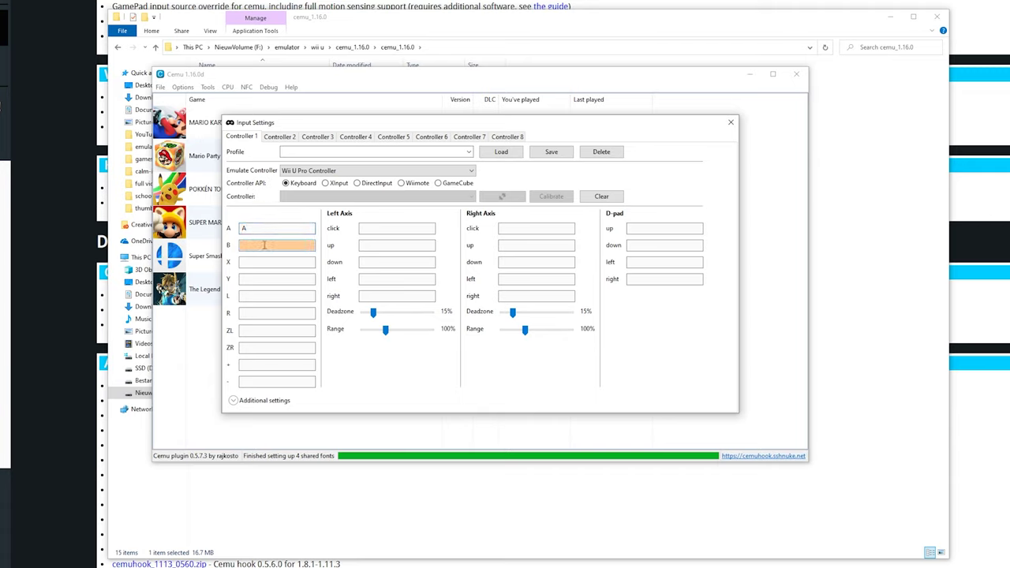
{"action": "key", "text": "s"}
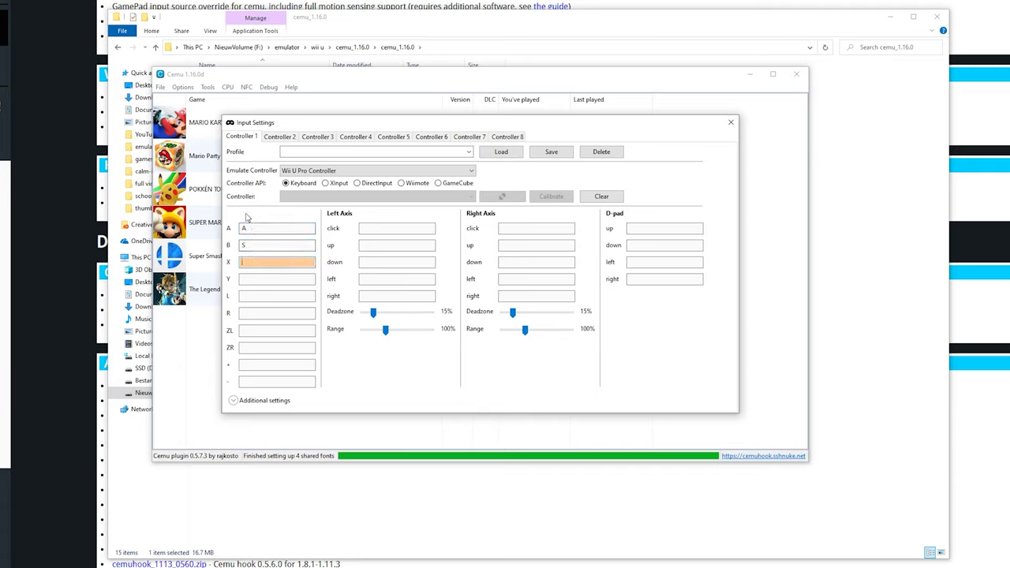
Switch Controller 1's API to XInput, check the list of available controllers and close the input settings.
{"action": "left_click", "coordinate": [329, 184]}
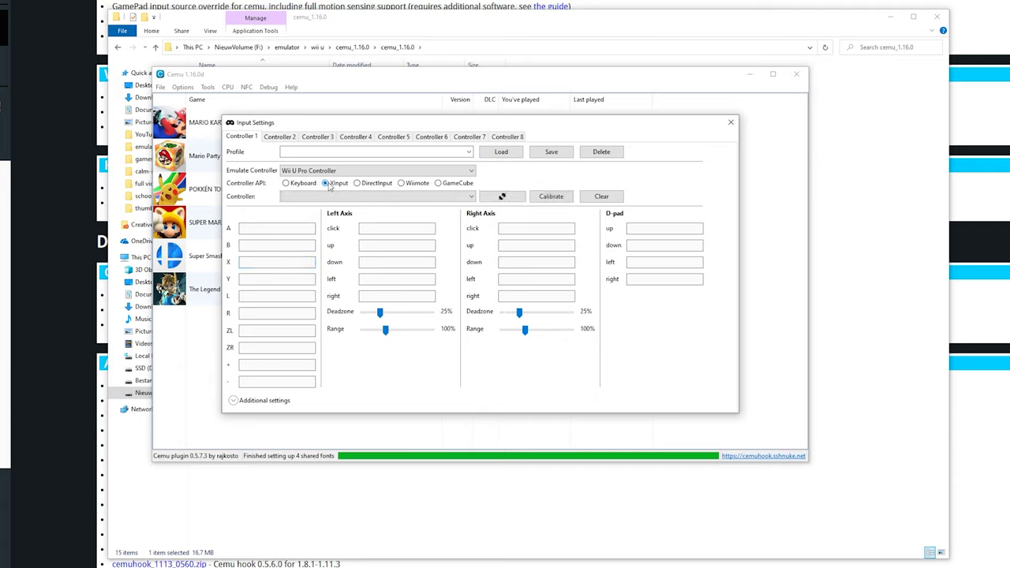
{"action": "left_click", "coordinate": [296, 198]}
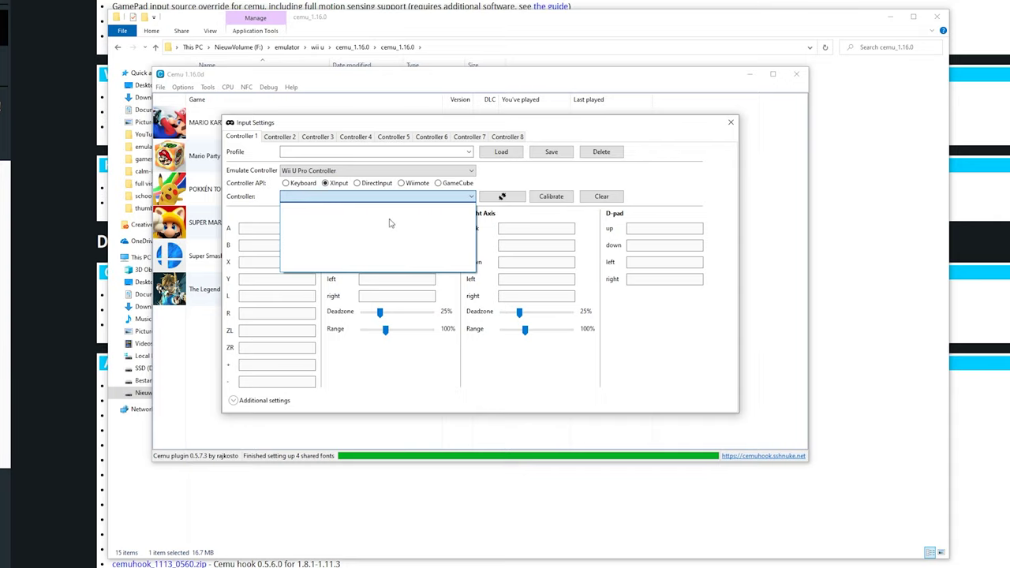
{"action": "left_click", "coordinate": [446, 199]}
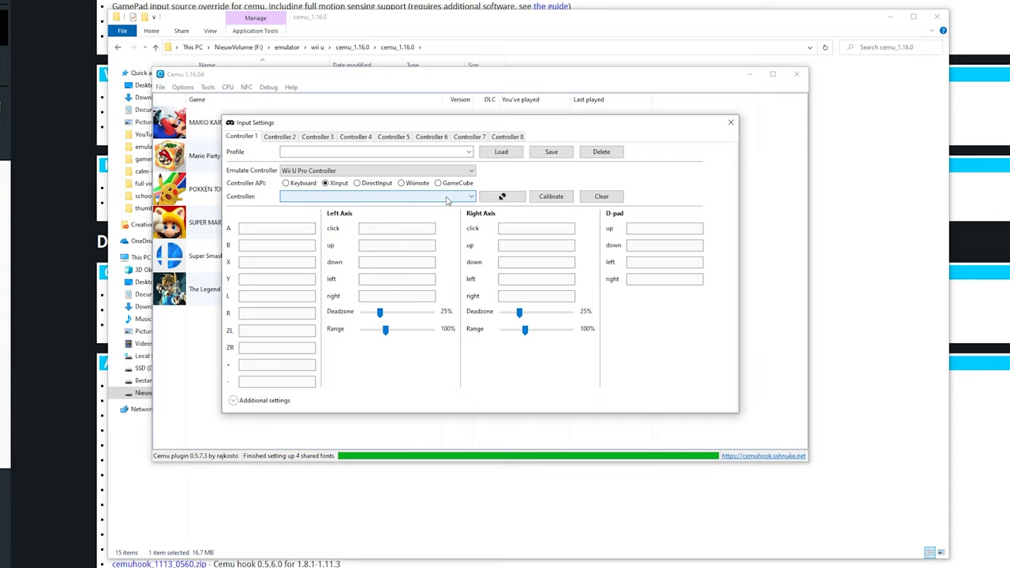
{"action": "left_click", "coordinate": [731, 123]}
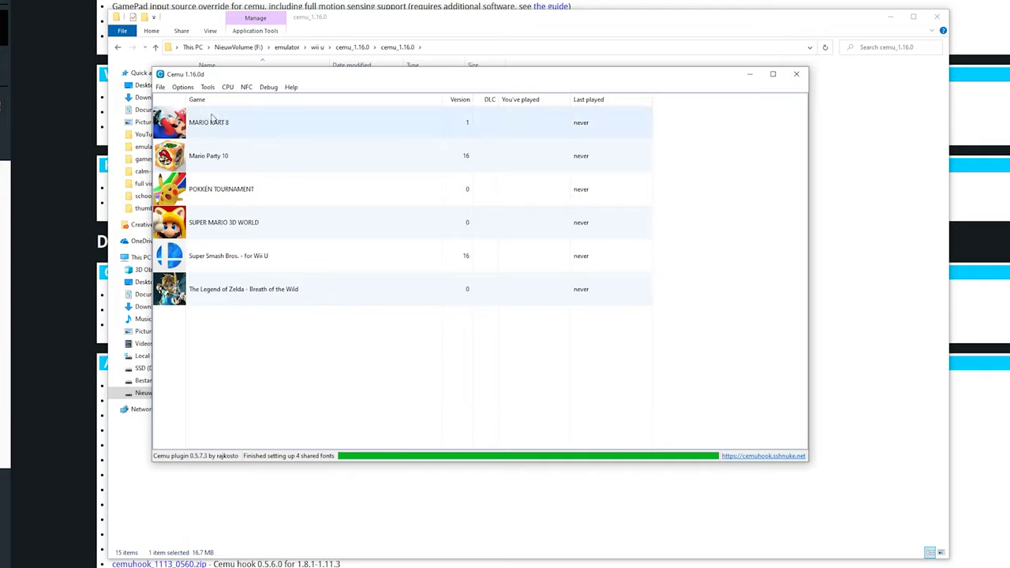
Download the latest community graphic packs and keep the pack list filtered to installed games.
{"action": "left_click", "coordinate": [183, 88]}
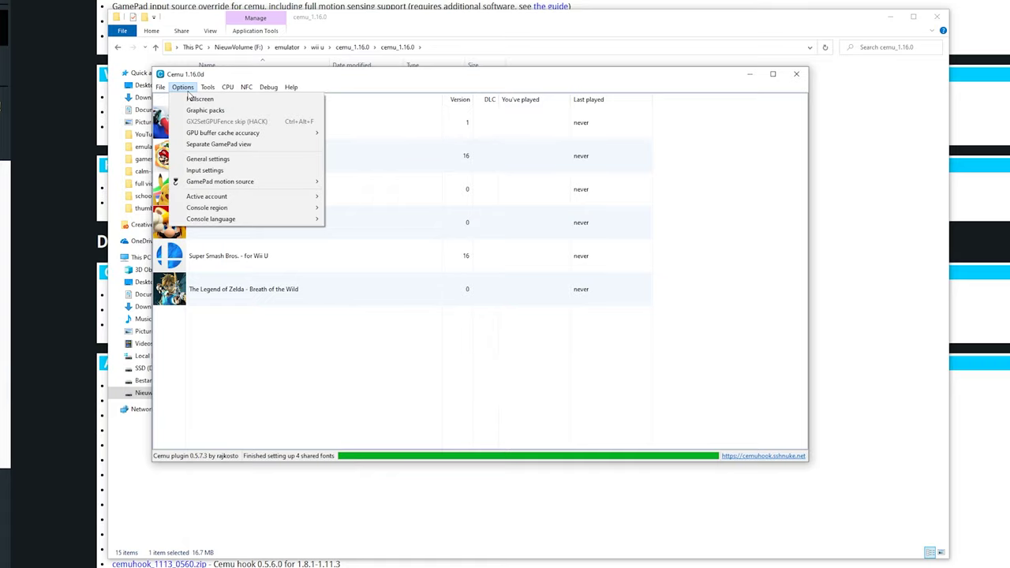
{"action": "left_click", "coordinate": [201, 111]}
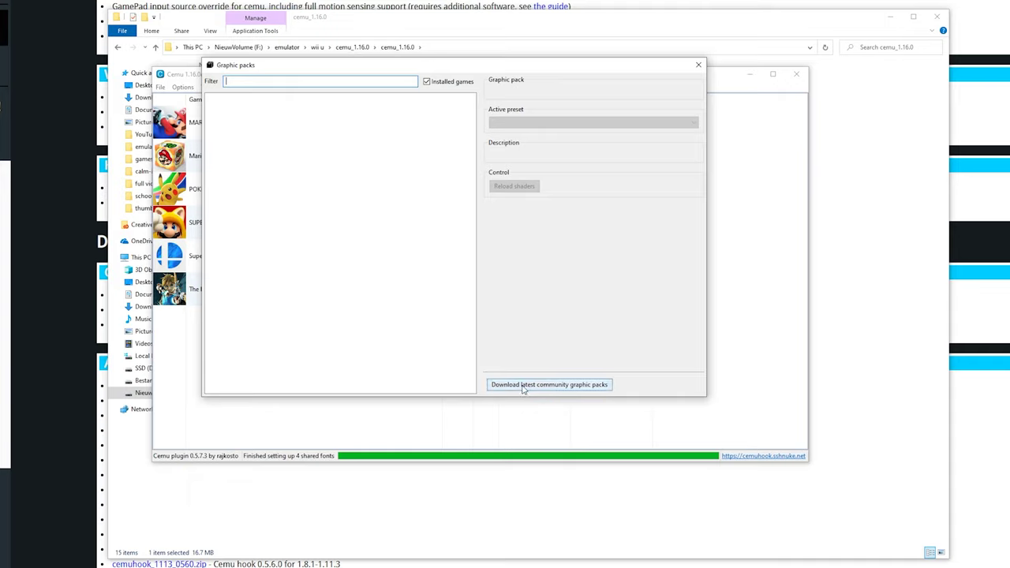
{"action": "left_click", "coordinate": [606, 385]}
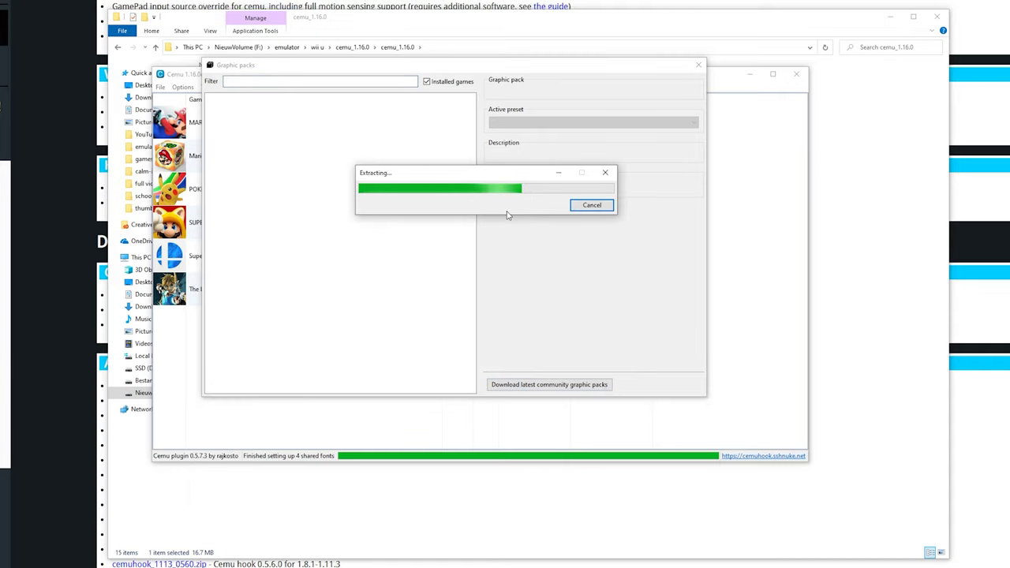
{"action": "left_click", "coordinate": [427, 82]}
{"action": "left_click", "coordinate": [426, 82]}
{"action": "left_click", "coordinate": [427, 82]}
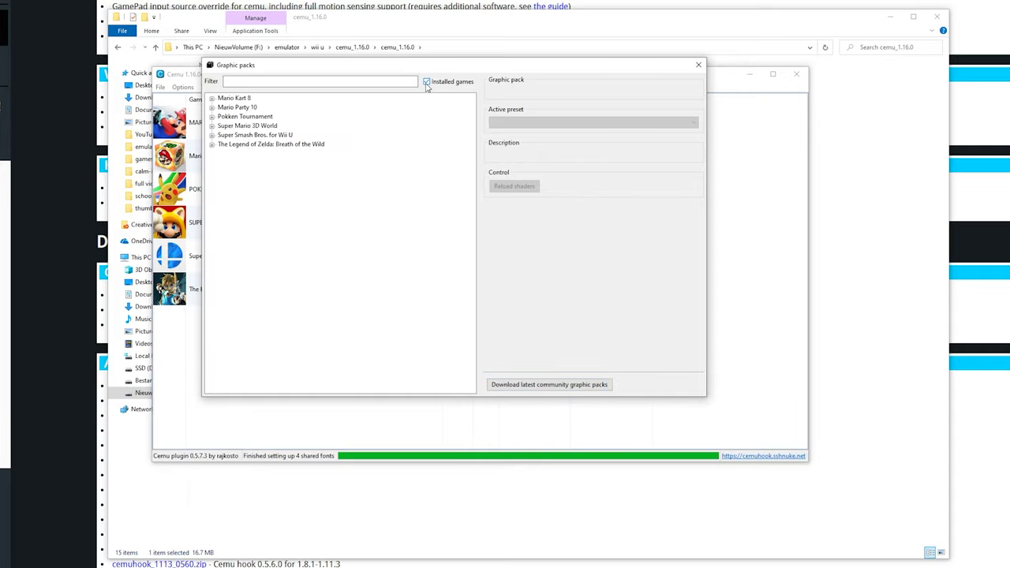
Examine the graphic packs for Mario Kart 8 and Mario Party 10, including Resolution and Bloom Adjustment.
{"action": "left_click", "coordinate": [211, 98]}
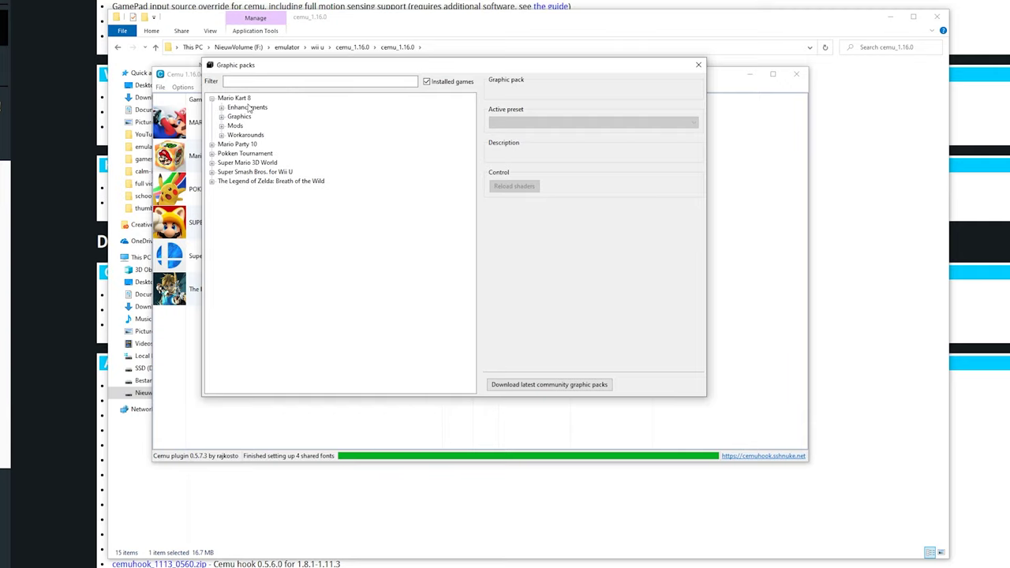
{"action": "left_click", "coordinate": [212, 144]}
{"action": "left_click", "coordinate": [211, 162]}
{"action": "left_click", "coordinate": [222, 154]}
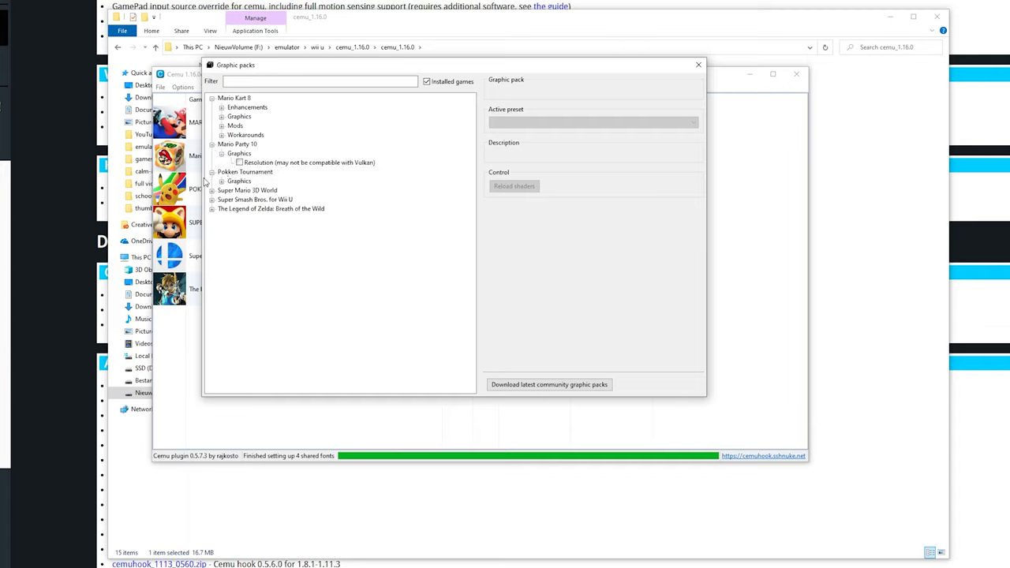
{"action": "left_click", "coordinate": [309, 166]}
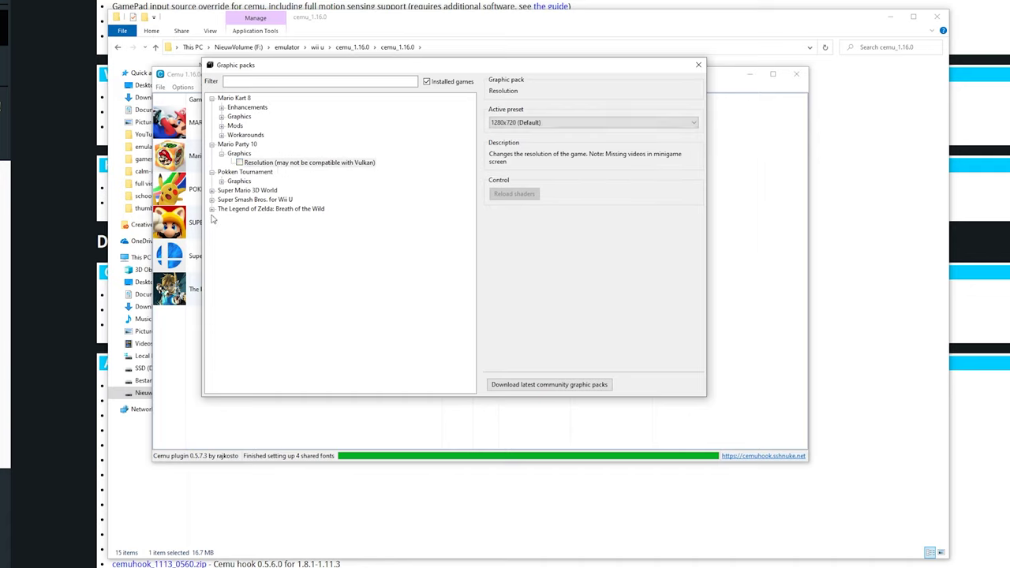
{"action": "left_click", "coordinate": [222, 108]}
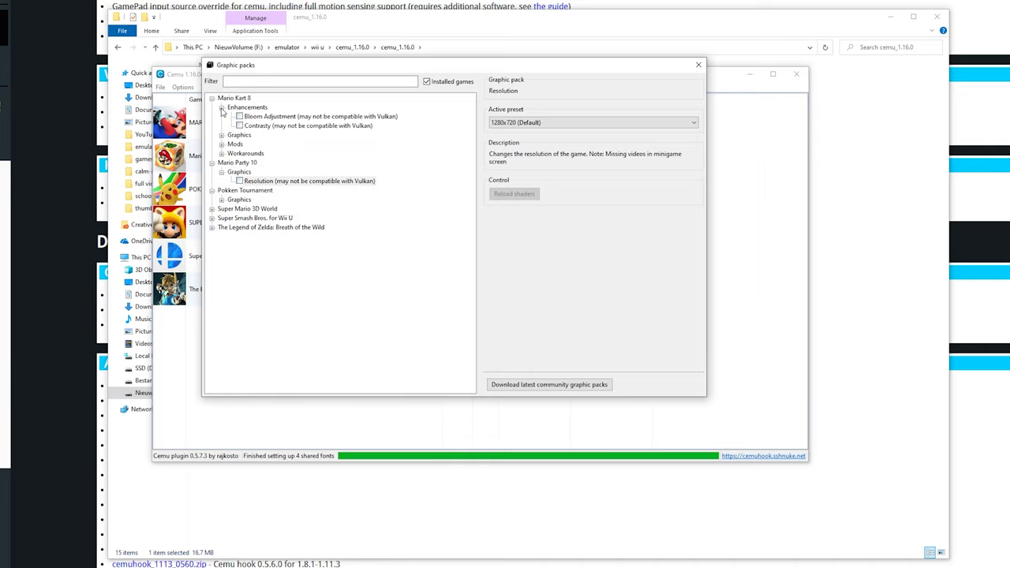
{"action": "left_click", "coordinate": [314, 118]}
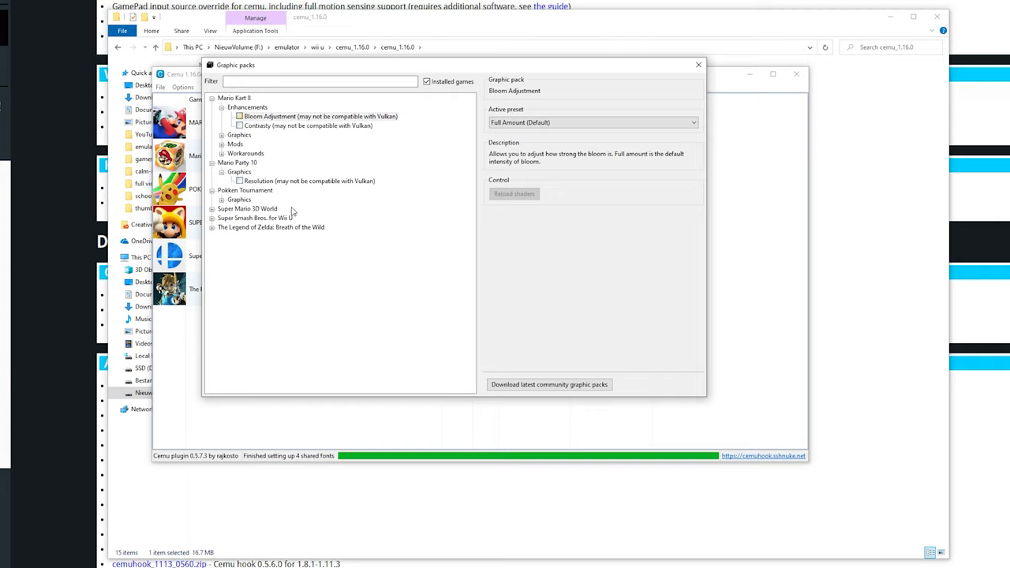
{"action": "left_click", "coordinate": [238, 116]}
Enable the Resolution graphic pack for The Legend of Zelda: Breath of the Wild with the 2560x1440 (16:9) preset.
{"action": "left_click", "coordinate": [211, 228]}
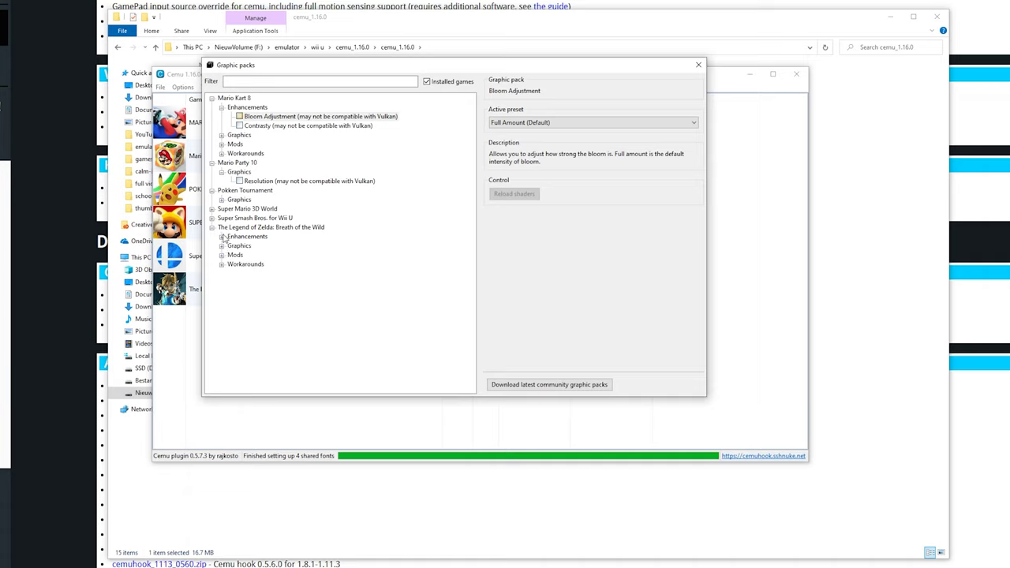
{"action": "left_click", "coordinate": [222, 237]}
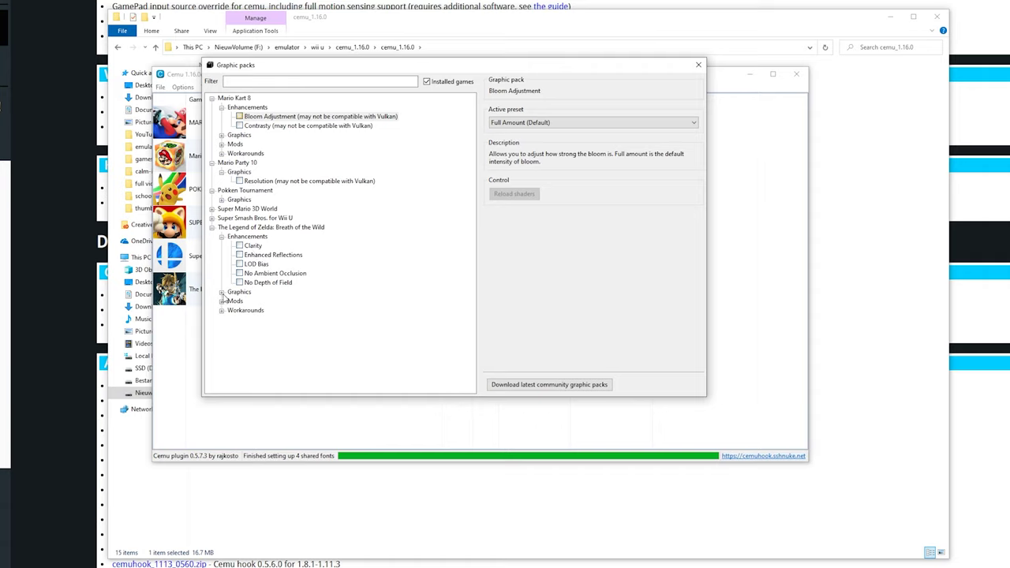
{"action": "left_click", "coordinate": [222, 292]}
{"action": "left_click", "coordinate": [259, 310]}
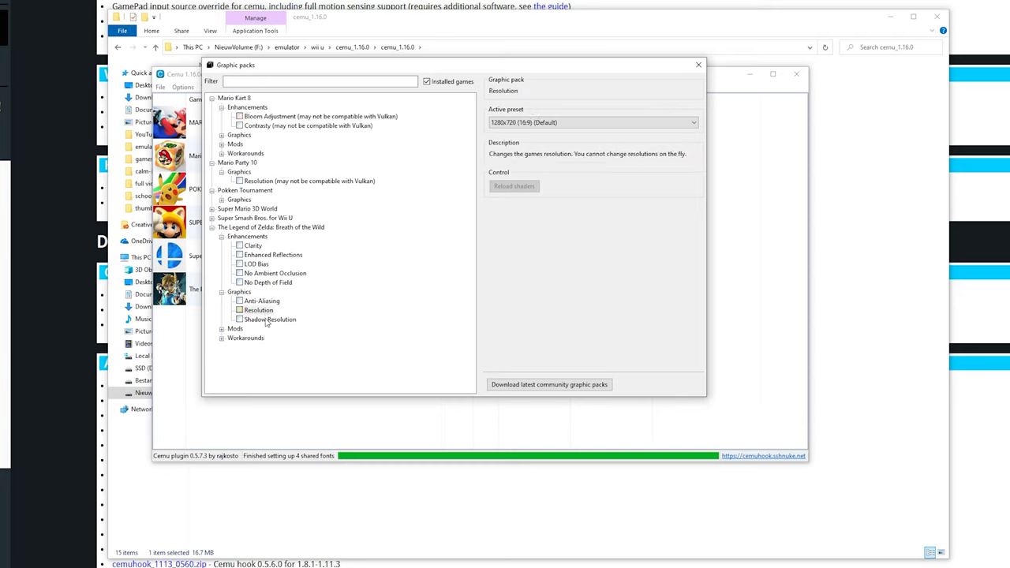
{"action": "left_click", "coordinate": [550, 122]}
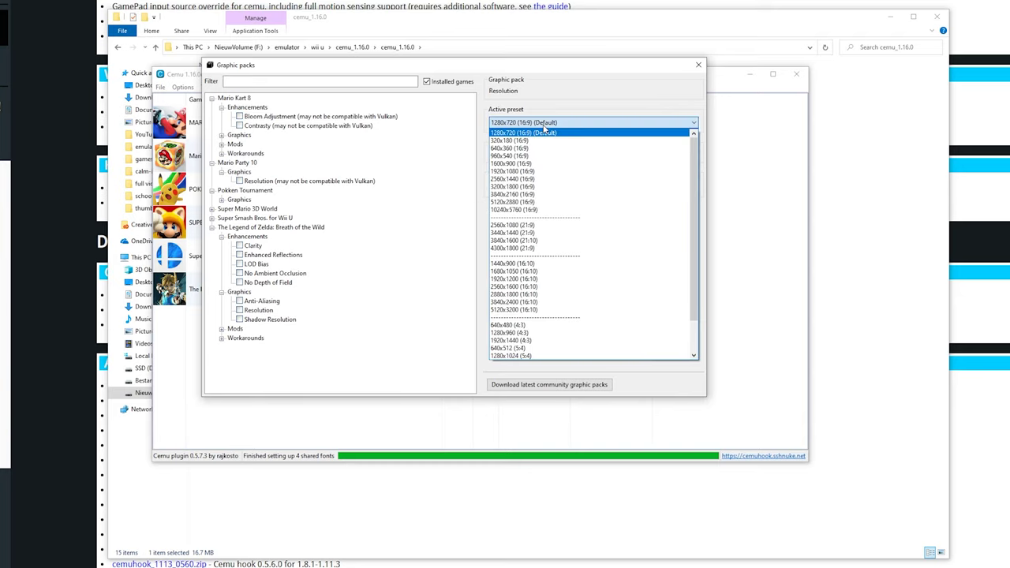
{"action": "left_click", "coordinate": [533, 180]}
{"action": "left_click", "coordinate": [239, 310]}
Enable Breath of the Wild's Shadow Resolution pack with the Medium (1.00x, Default) preset.
{"action": "left_click", "coordinate": [239, 319]}
{"action": "left_click", "coordinate": [266, 320]}
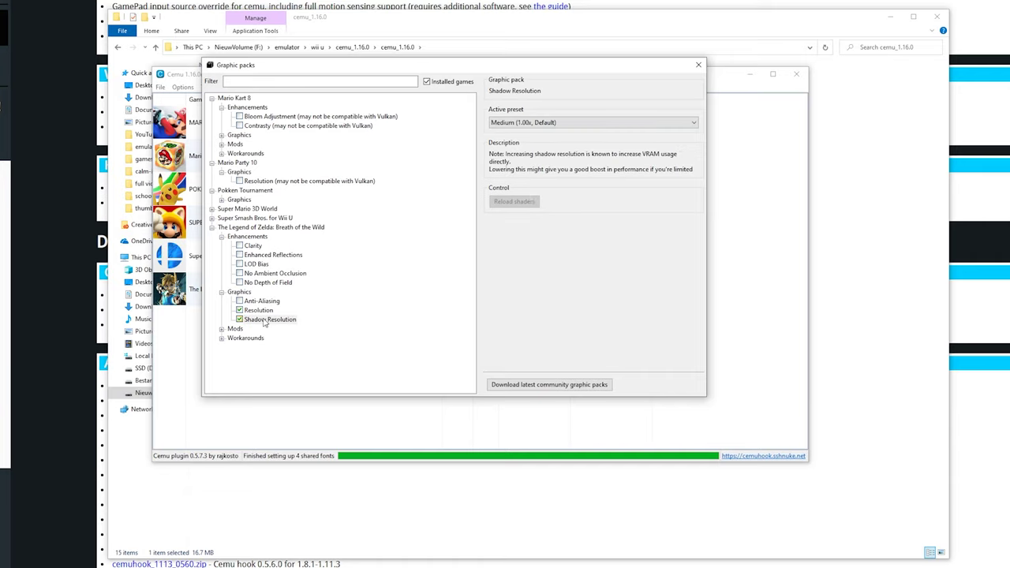
{"action": "left_click", "coordinate": [523, 123]}
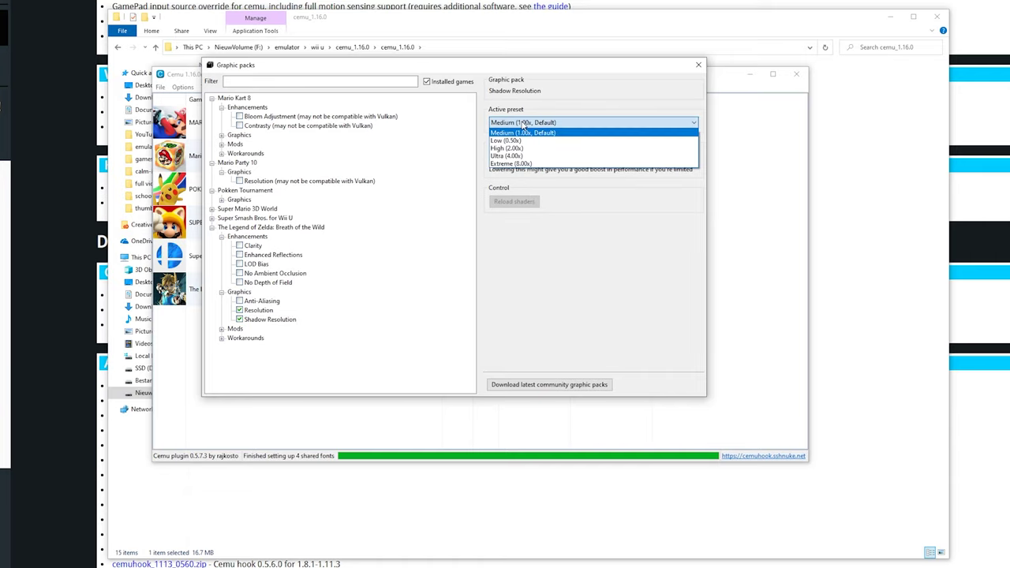
{"action": "left_click", "coordinate": [524, 127]}
Examine Breath of the Wild's Anti-Aliasing pack, its mods and its GPU specific workarounds for OpenGL.
{"action": "left_click", "coordinate": [261, 301]}
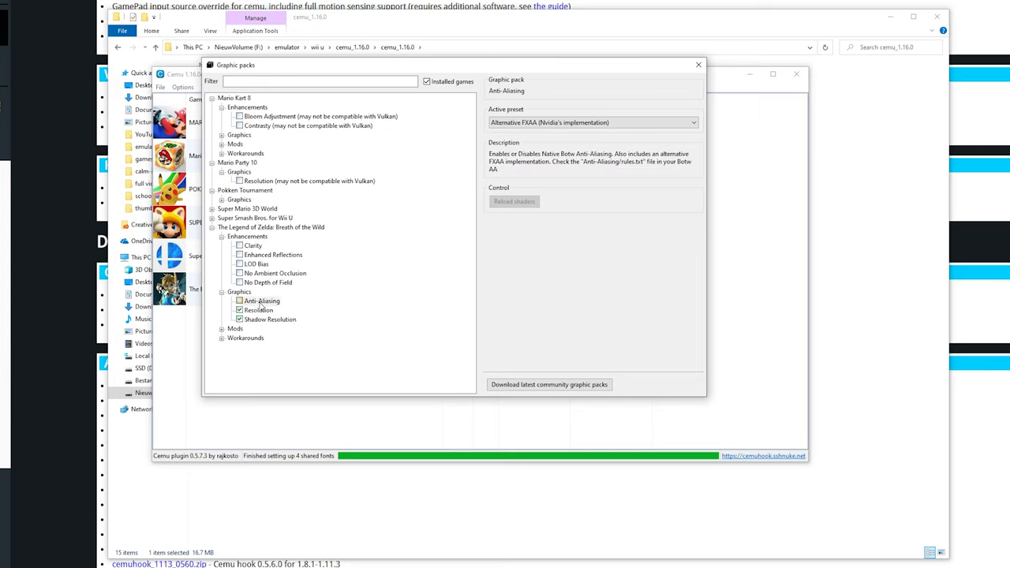
{"action": "left_click", "coordinate": [221, 329]}
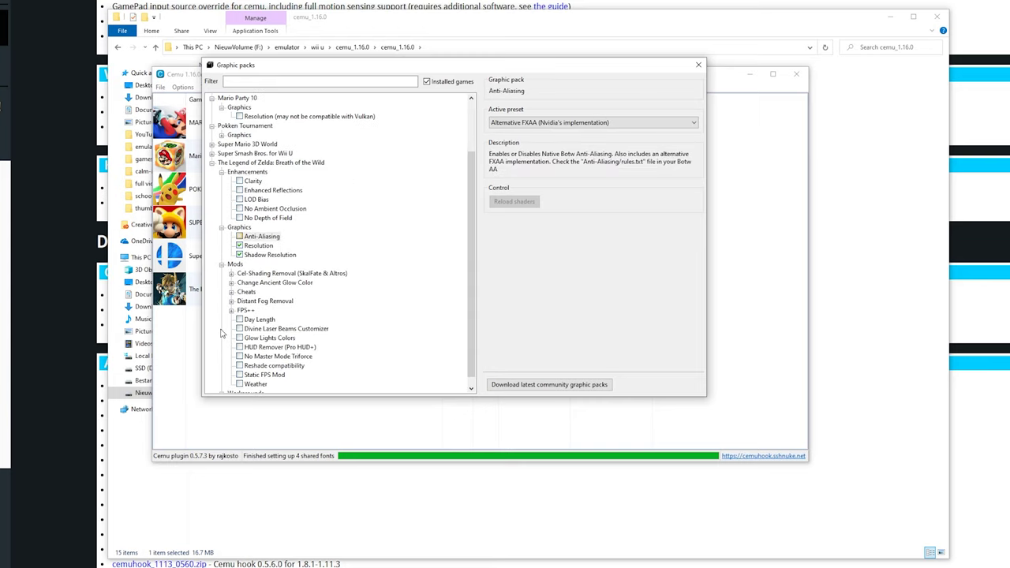
{"action": "scroll", "coordinate": [229, 316], "scroll_direction": "down", "scroll_amount": 1}
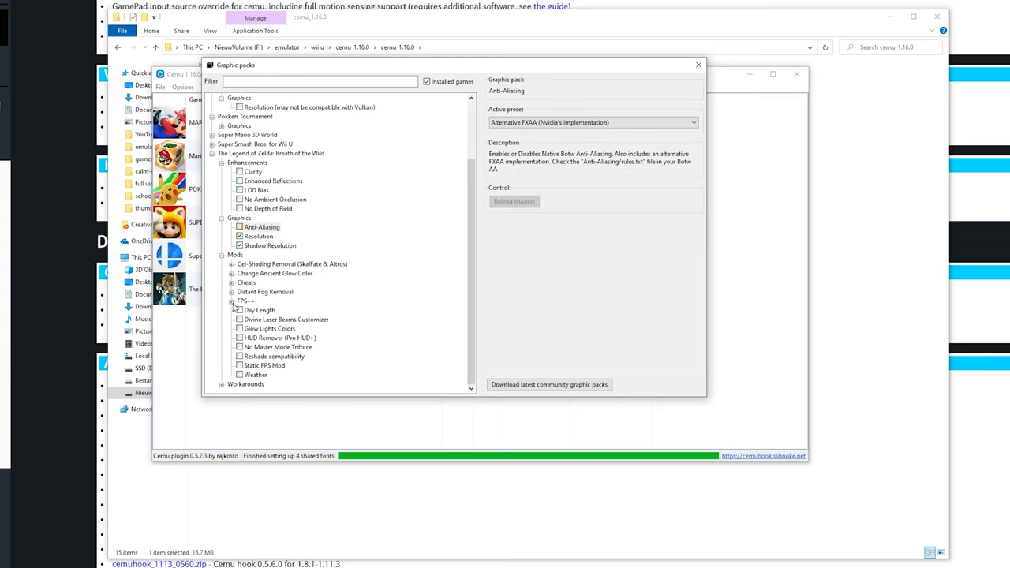
{"action": "left_click", "coordinate": [222, 385]}
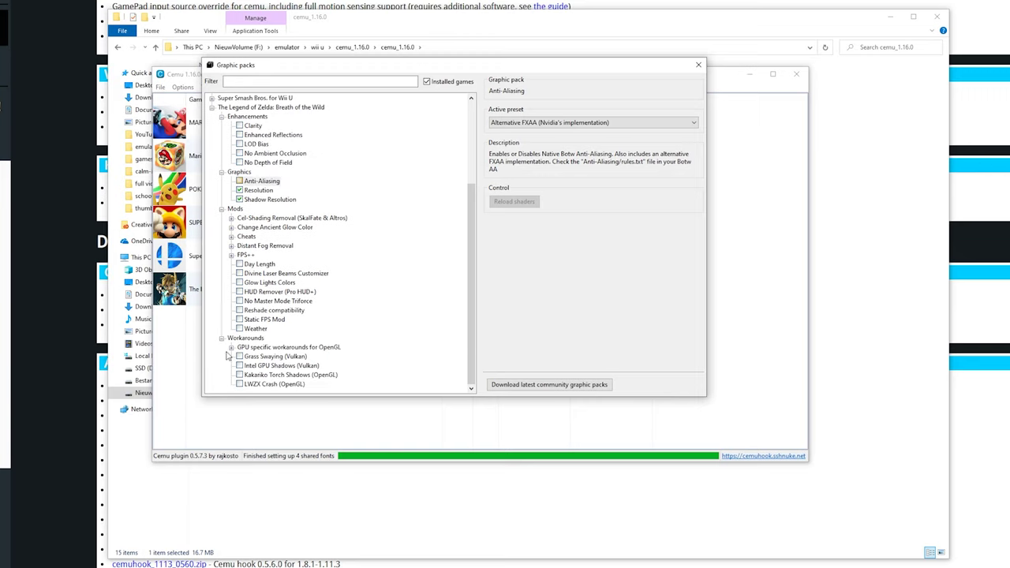
{"action": "left_click", "coordinate": [231, 347]}
{"action": "left_click", "coordinate": [276, 338]}
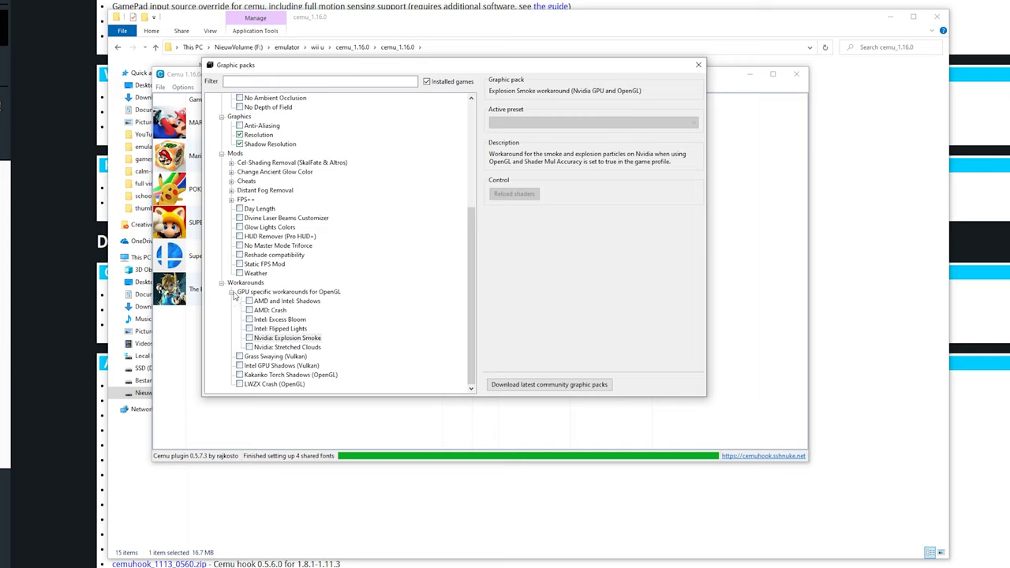
{"action": "left_click", "coordinate": [232, 293]}
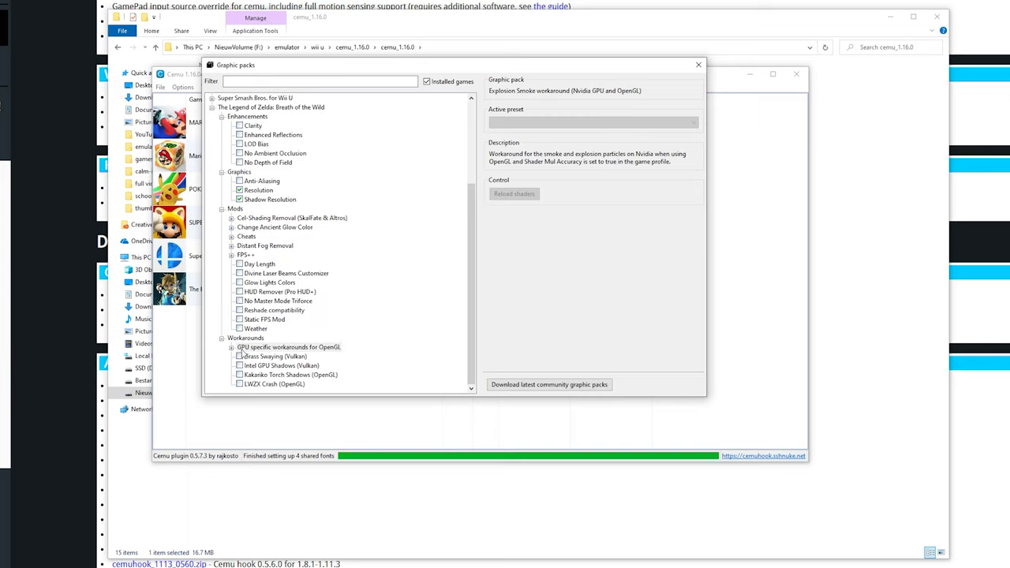
Enable the Nvidia: Explosion Smoke, Nvidia: Stretched Clouds and Kakariko Torch Shadows workarounds for Breath of the Wild.
{"action": "left_click", "coordinate": [231, 347]}
{"action": "scroll", "coordinate": [339, 356], "scroll_direction": "down", "scroll_amount": 2}
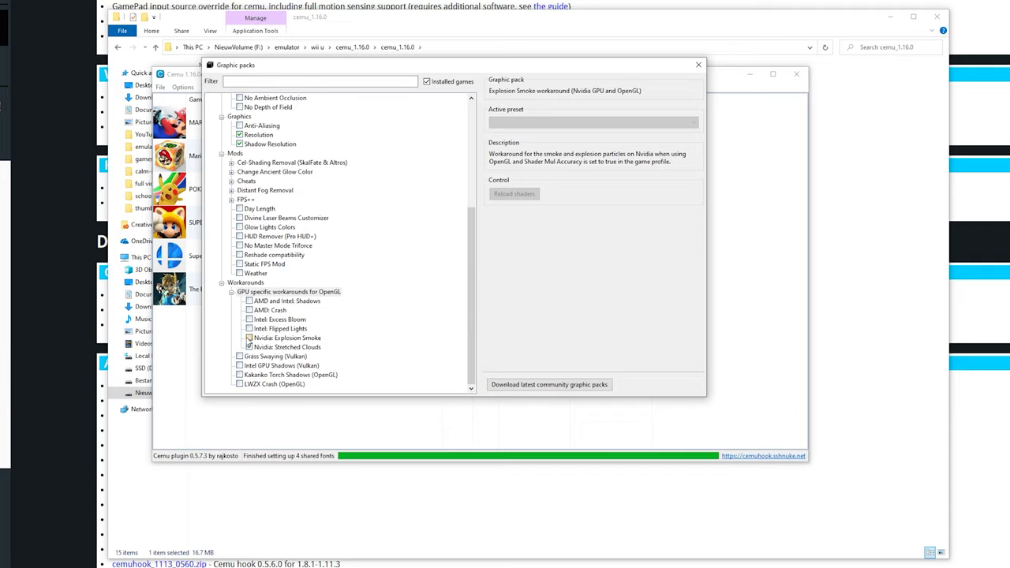
{"action": "left_click", "coordinate": [250, 346]}
{"action": "left_click", "coordinate": [240, 356]}
{"action": "left_click", "coordinate": [240, 357]}
{"action": "left_click", "coordinate": [249, 347]}
{"action": "left_click", "coordinate": [250, 347]}
{"action": "left_click", "coordinate": [239, 375]}
Enable all four FPS++ mods for Breath of the Wild and set the FPS limit preset to 60FPS (ideal for 240/120/60Hz displays).
{"action": "scroll", "coordinate": [286, 293], "scroll_direction": "up", "scroll_amount": 2}
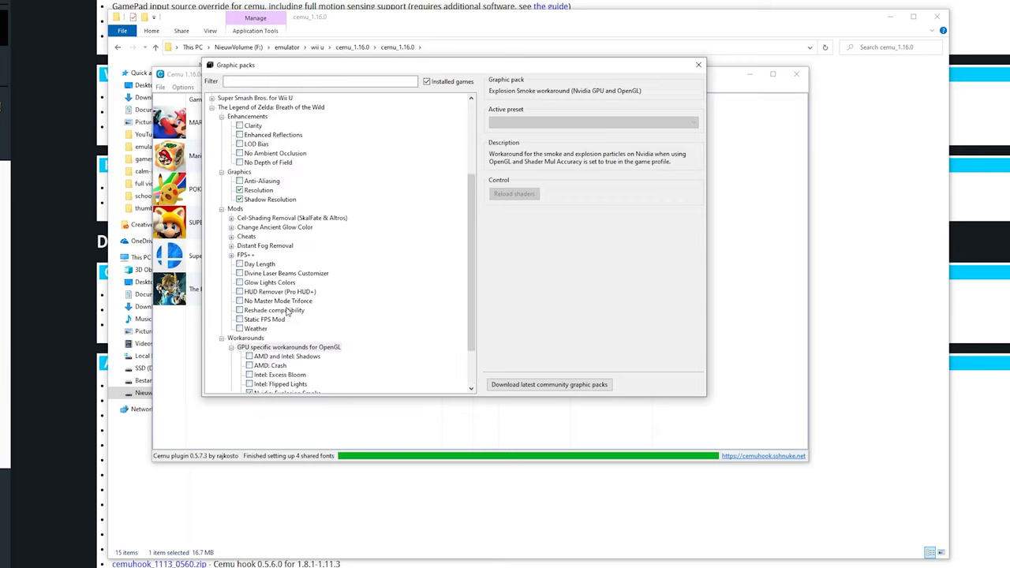
{"action": "left_click", "coordinate": [231, 256]}
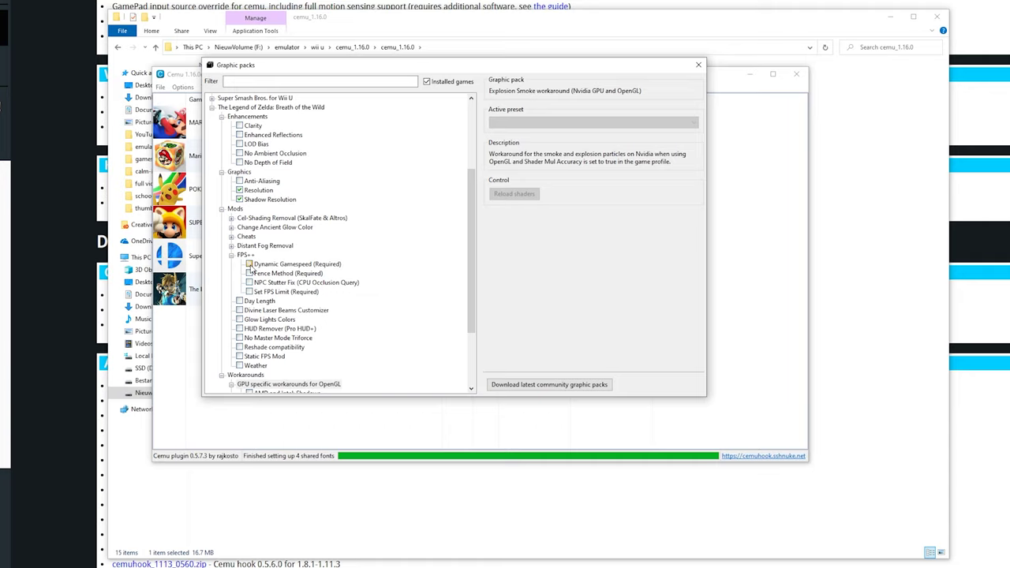
{"action": "left_click", "coordinate": [249, 264]}
{"action": "left_click", "coordinate": [249, 273]}
{"action": "left_click", "coordinate": [249, 283]}
{"action": "left_click", "coordinate": [286, 292]}
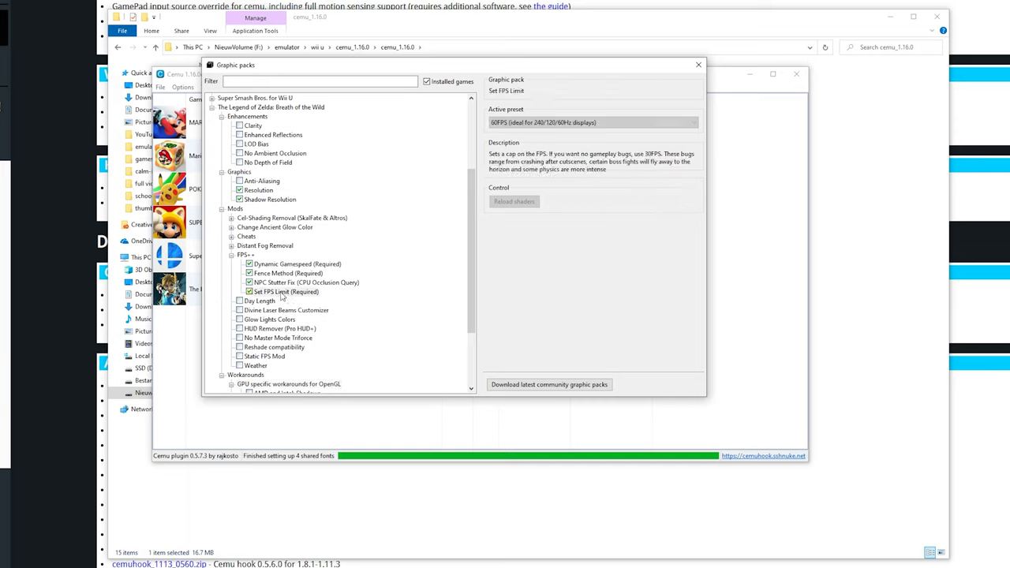
{"action": "left_click", "coordinate": [546, 123]}
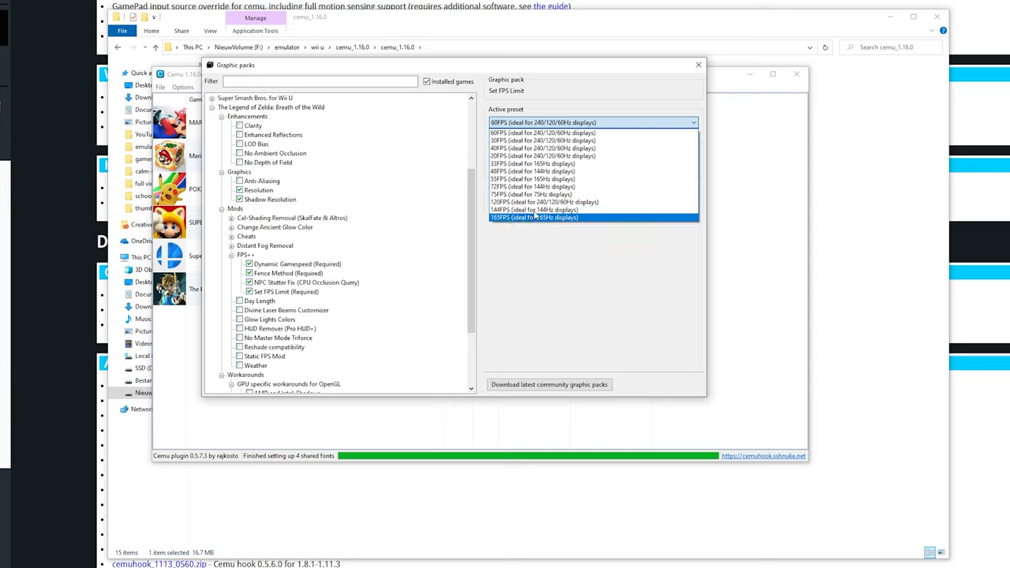
{"action": "left_click", "coordinate": [521, 133]}
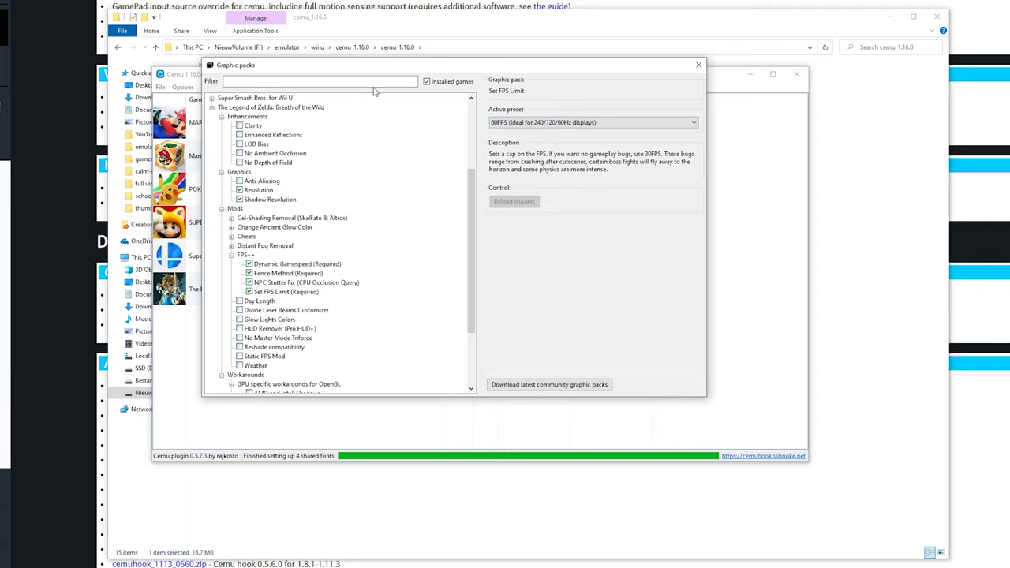
Close the graphic packs window and choose to edit Breath of the Wild's graphic packs from the game list.
{"action": "scroll", "coordinate": [324, 337], "scroll_direction": "up", "scroll_amount": 5}
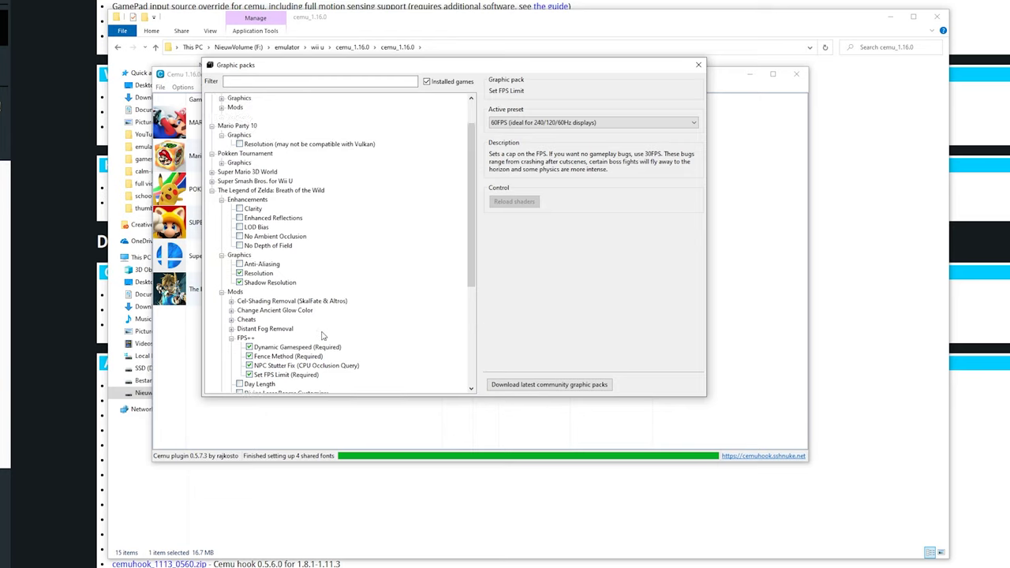
{"action": "left_click", "coordinate": [699, 67]}
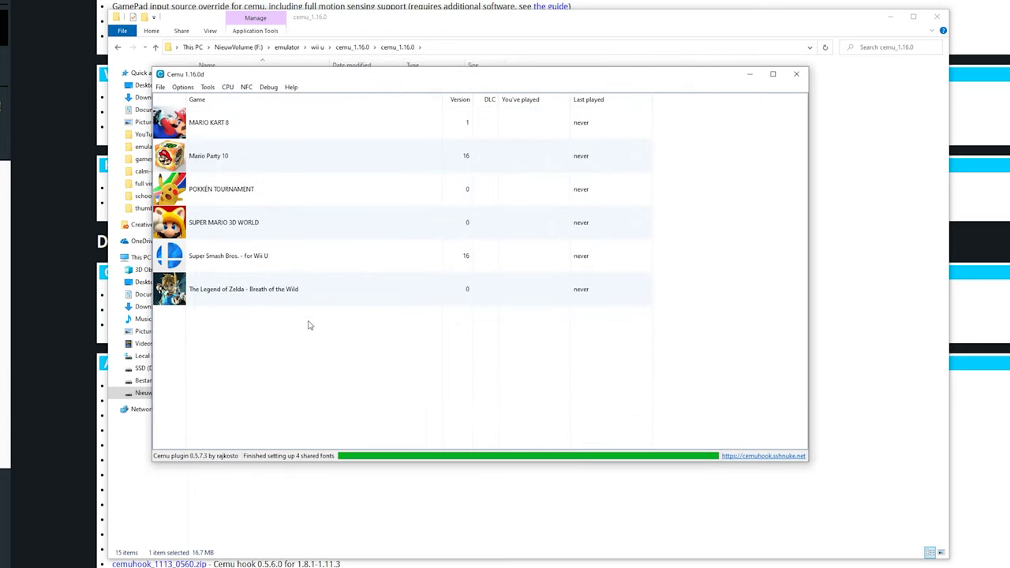
{"action": "right_click", "coordinate": [216, 292]}
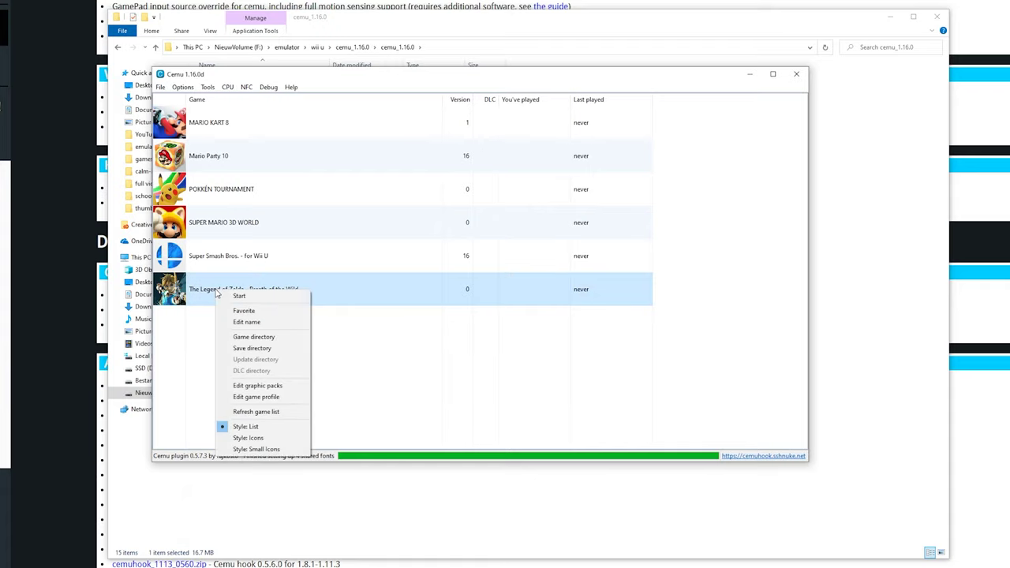
{"action": "left_click", "coordinate": [247, 386]}
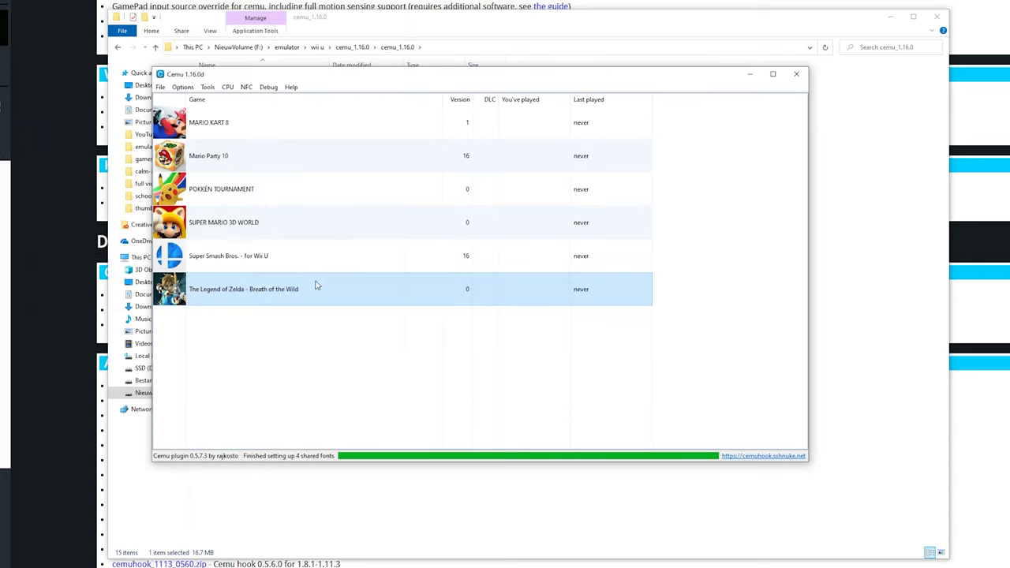
Open Breath of the Wild's game profile and set its CPU mode to Triplecore-Recompiler and thread quantum to 100000 cycles.
{"action": "right_click", "coordinate": [263, 291]}
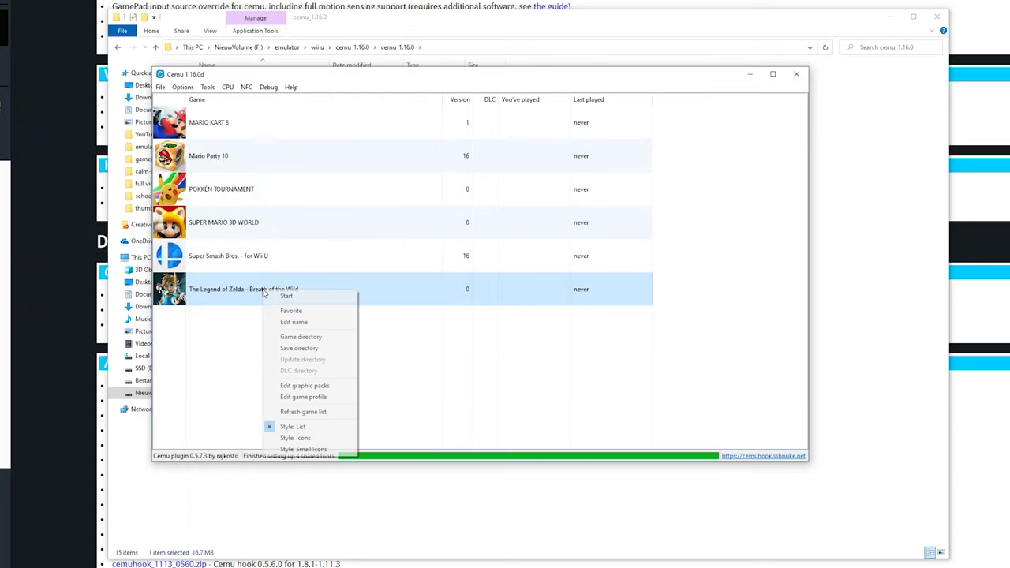
{"action": "left_click", "coordinate": [315, 398]}
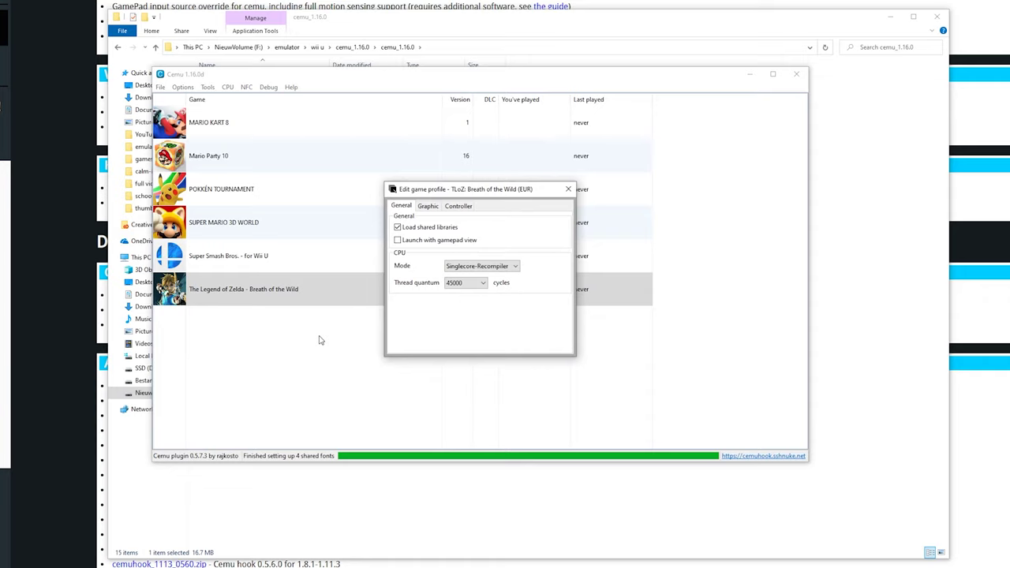
{"action": "left_click_drag", "start_coordinate": [457, 189], "coordinate": [447, 176]}
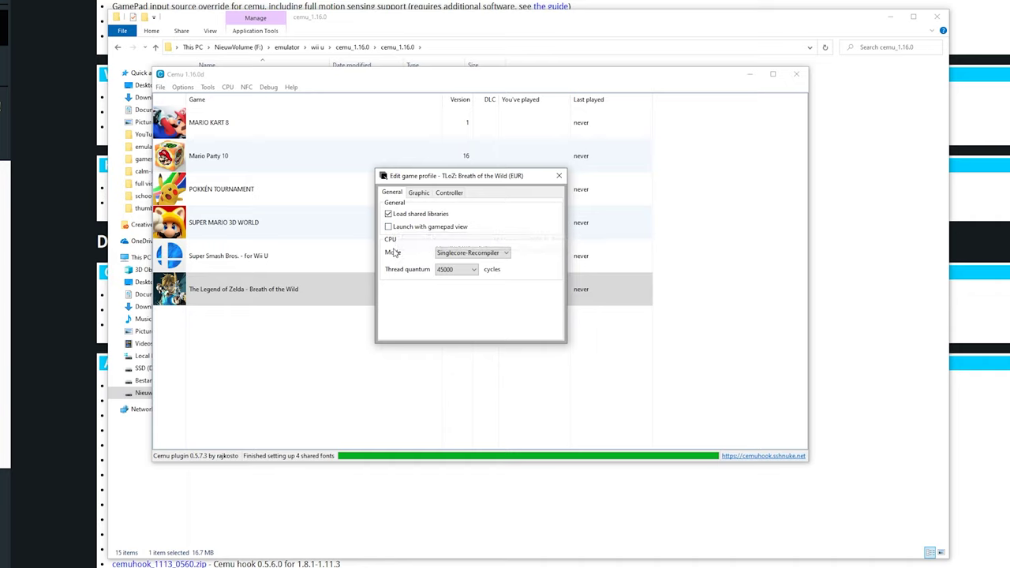
{"action": "left_click", "coordinate": [447, 253]}
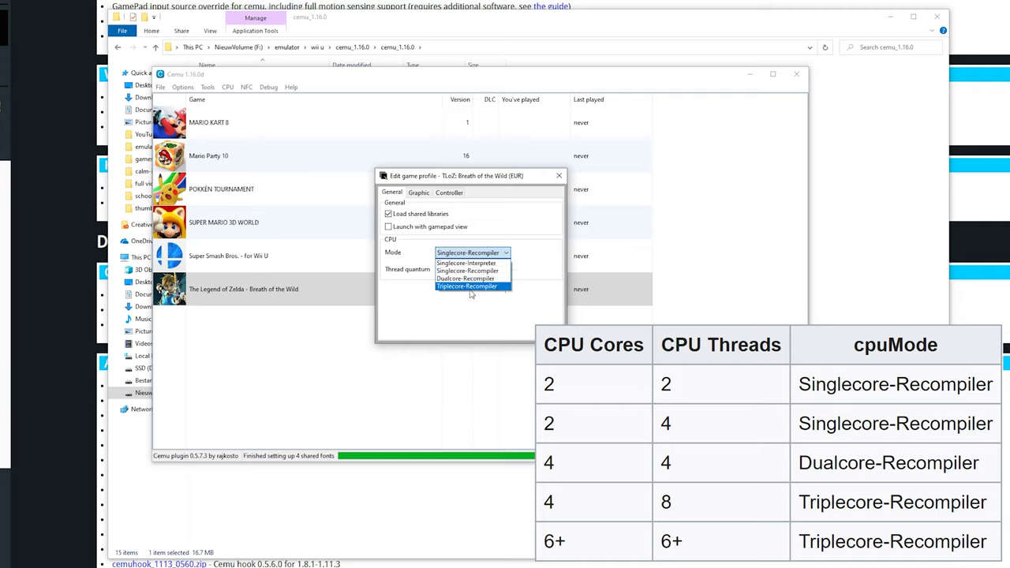
{"action": "left_click", "coordinate": [470, 287]}
{"action": "left_click", "coordinate": [464, 253]}
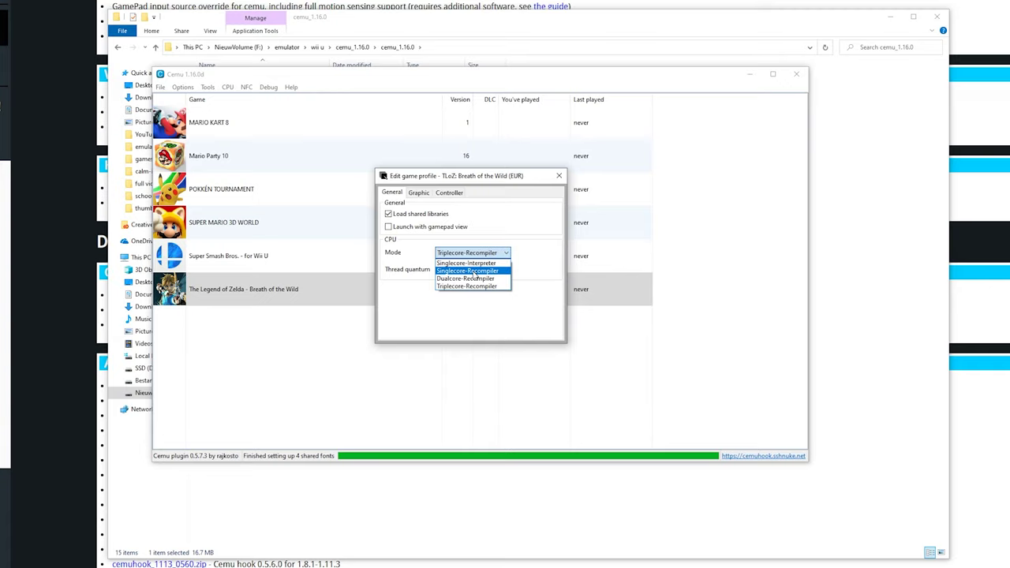
{"action": "left_click", "coordinate": [471, 286]}
{"action": "left_click", "coordinate": [456, 271]}
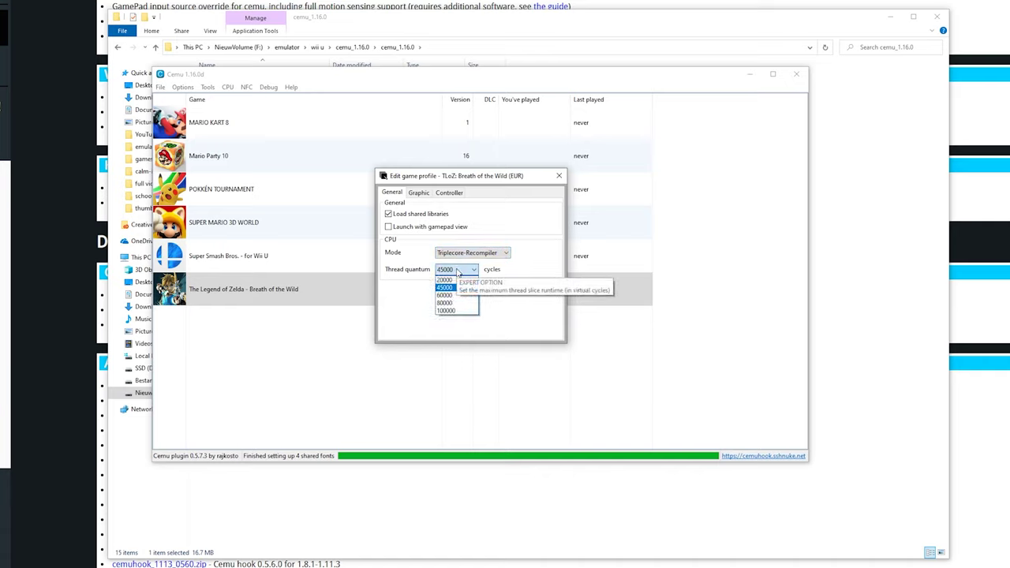
{"action": "left_click", "coordinate": [453, 311]}
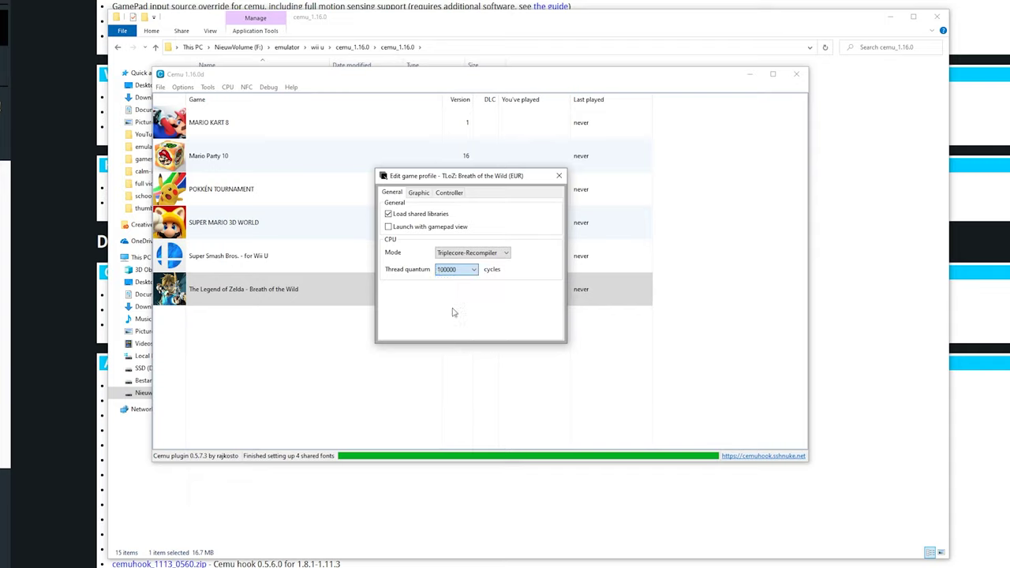
Check the graphic and controller settings in Breath of the Wild's game profile and close the profile.
{"action": "left_click", "coordinate": [421, 193]}
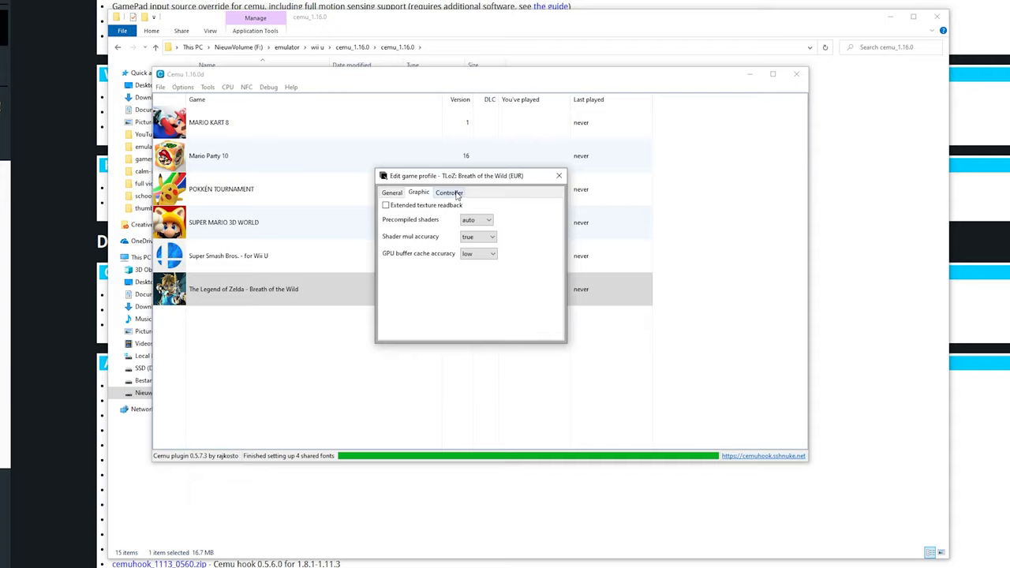
{"action": "left_click", "coordinate": [457, 195]}
{"action": "left_click", "coordinate": [446, 207]}
{"action": "left_click", "coordinate": [445, 216]}
{"action": "left_click", "coordinate": [446, 210]}
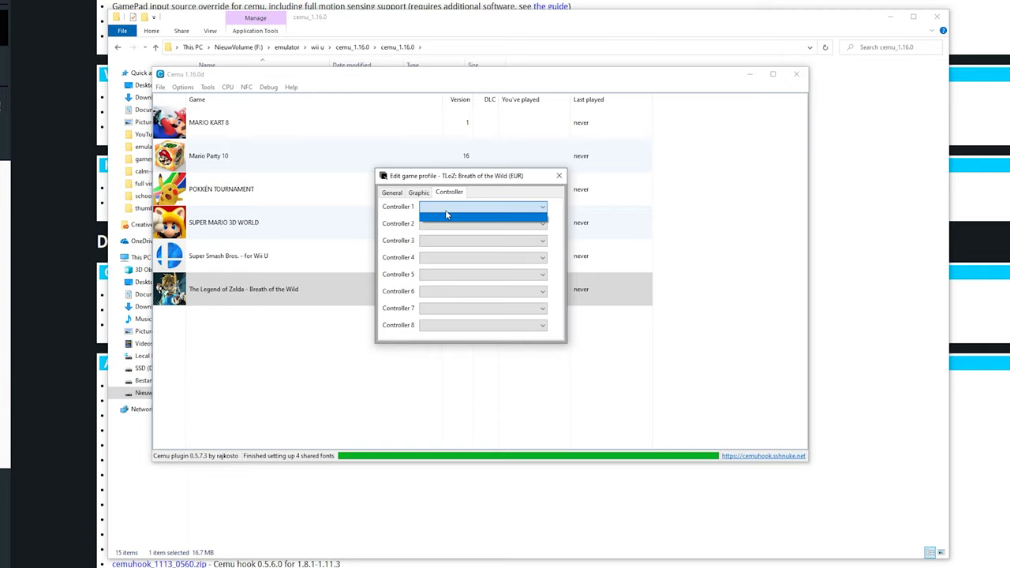
{"action": "left_click", "coordinate": [446, 216]}
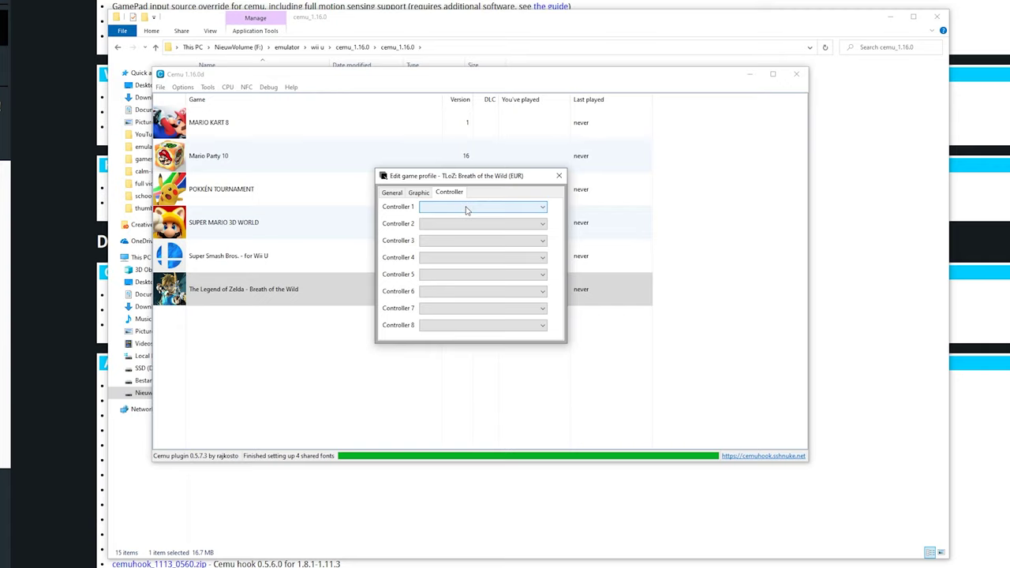
{"action": "left_click", "coordinate": [558, 175]}
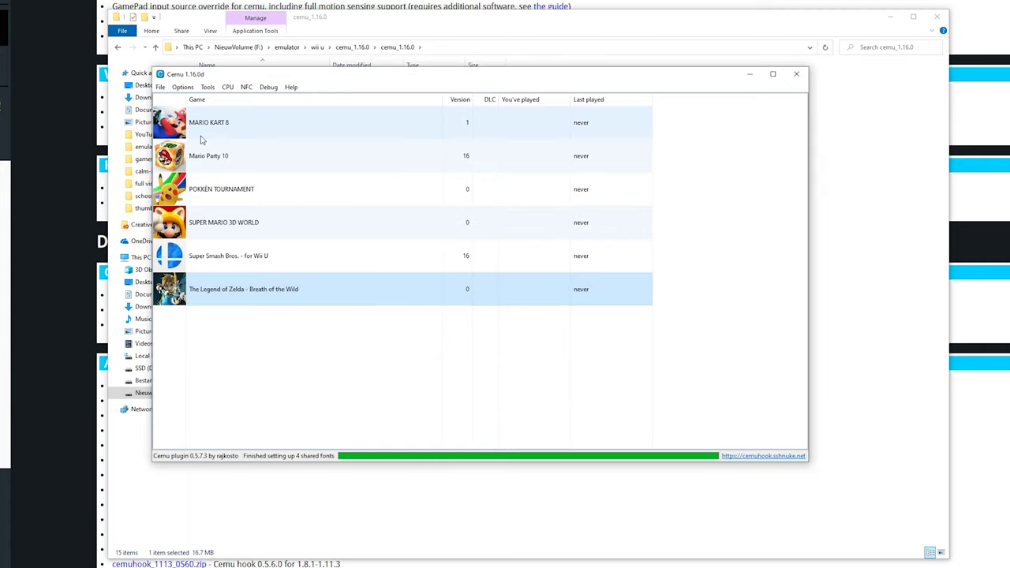
Set the custom timer in the debug options to QPC.
{"action": "left_click", "coordinate": [182, 87]}
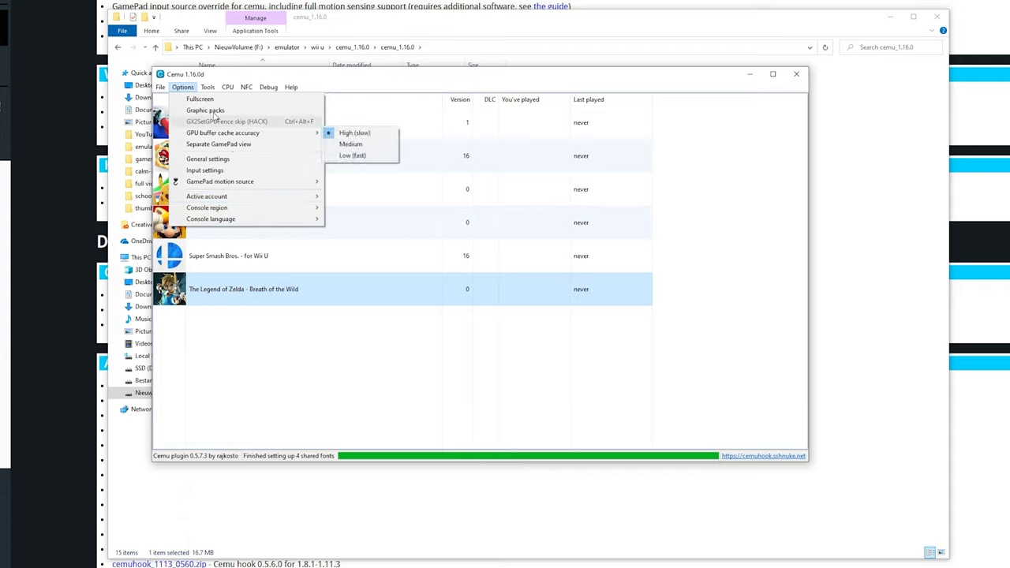
{"action": "mouse_move", "coordinate": [210, 88]}
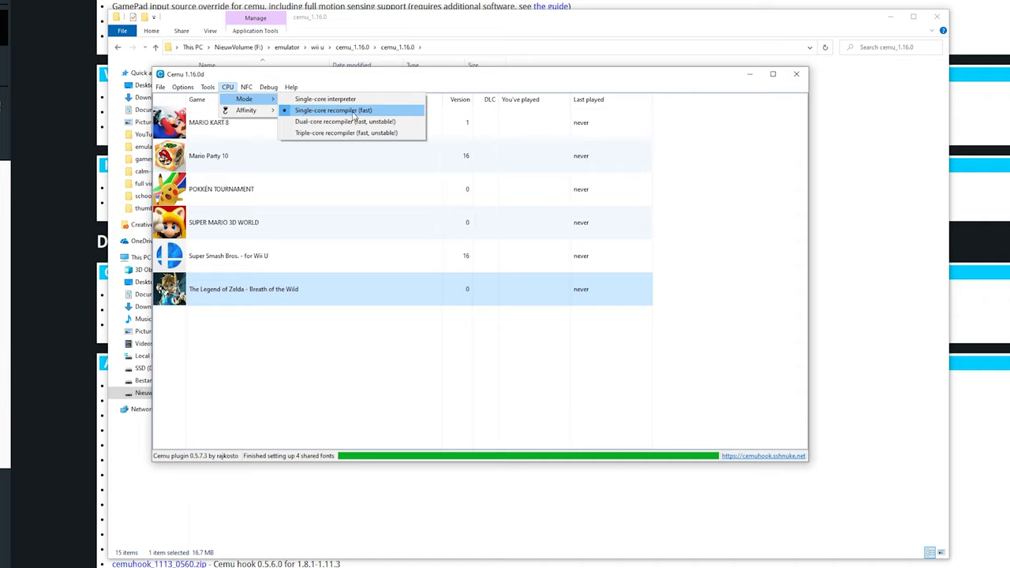
{"action": "mouse_move", "coordinate": [248, 115]}
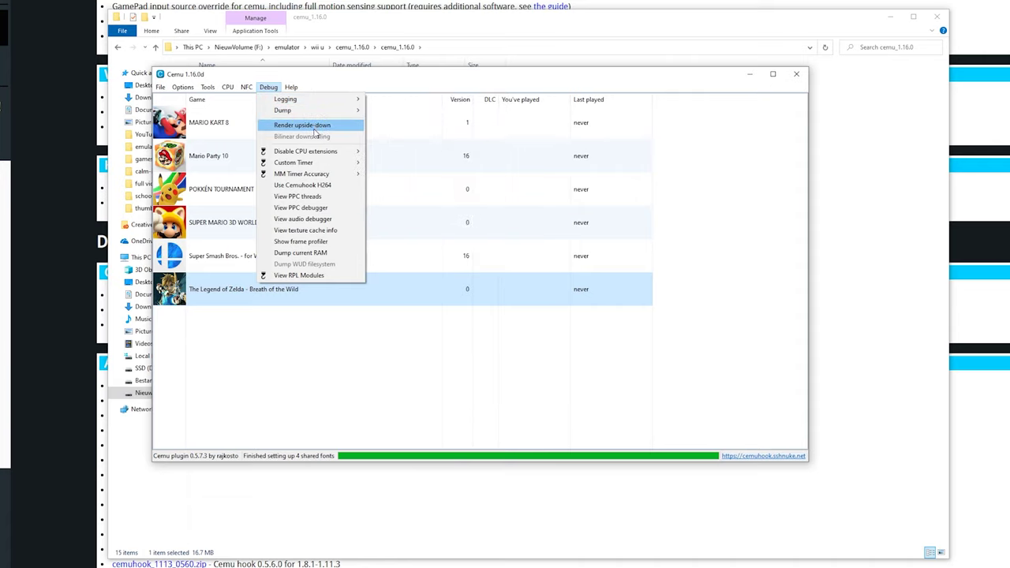
{"action": "mouse_move", "coordinate": [317, 152]}
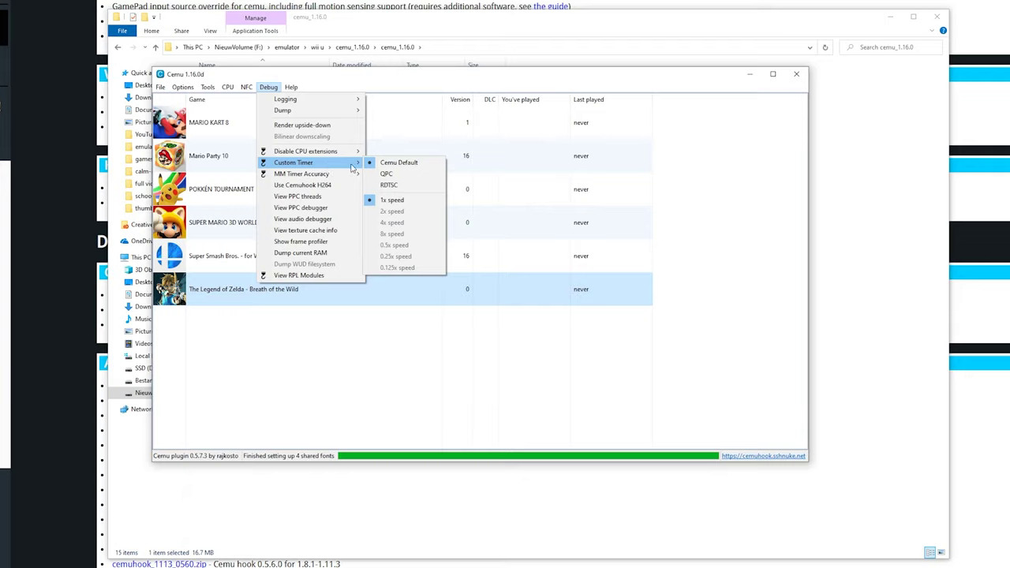
{"action": "left_click", "coordinate": [396, 175]}
Set the MM timer accuracy to 1ms and enable the use of Cemuhook H264.
{"action": "left_click", "coordinate": [268, 87]}
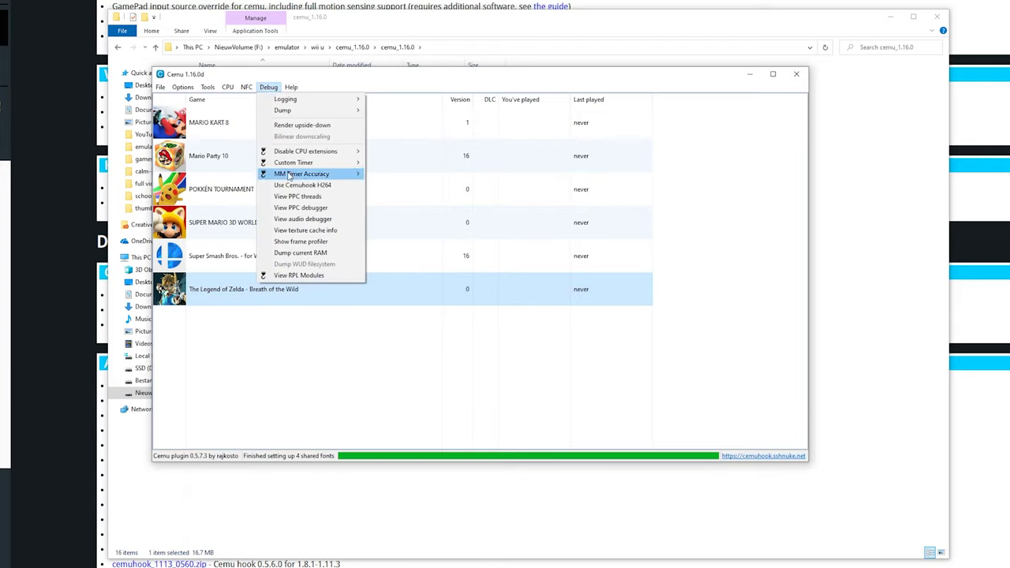
{"action": "mouse_move", "coordinate": [292, 175]}
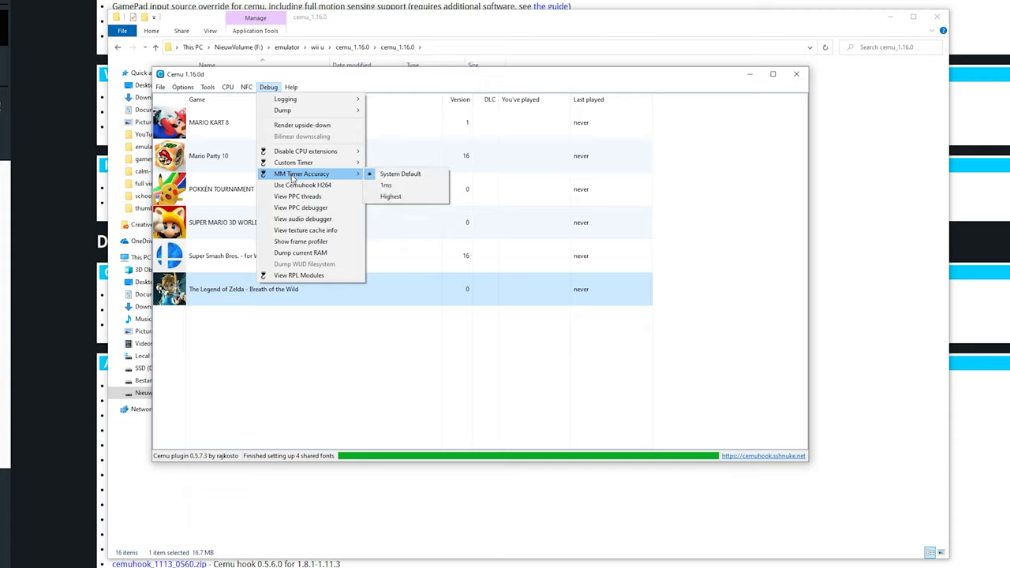
{"action": "left_click", "coordinate": [386, 186]}
{"action": "left_click", "coordinate": [268, 87]}
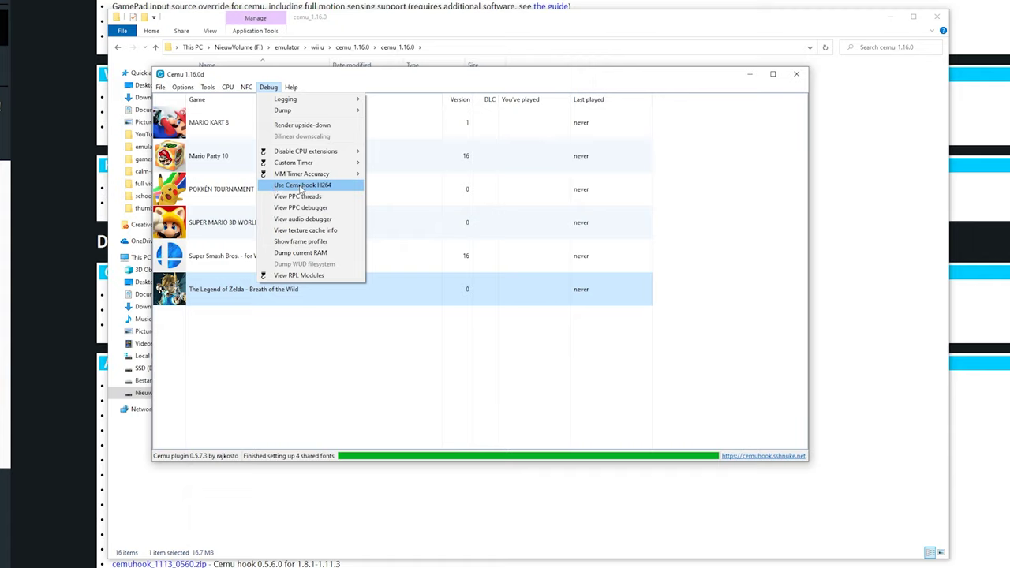
{"action": "left_click", "coordinate": [301, 188]}
{"action": "left_click", "coordinate": [260, 88]}
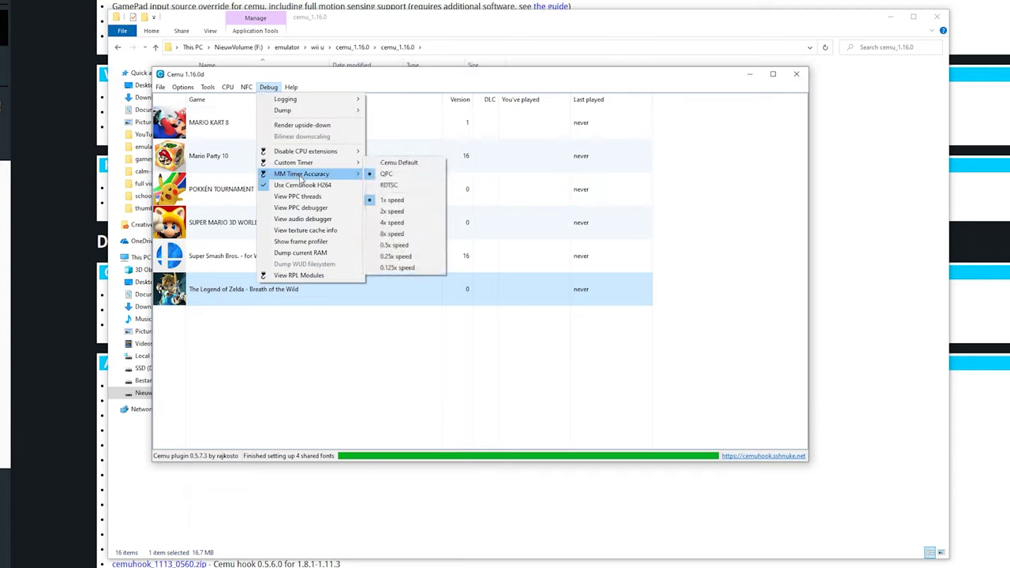
{"action": "mouse_move", "coordinate": [330, 164]}
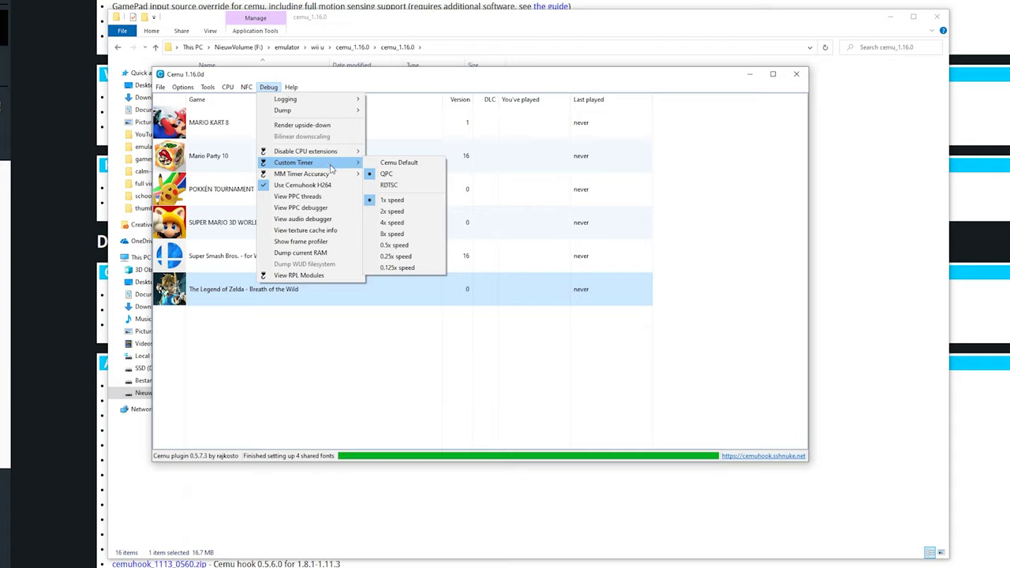
{"action": "mouse_move", "coordinate": [227, 89]}
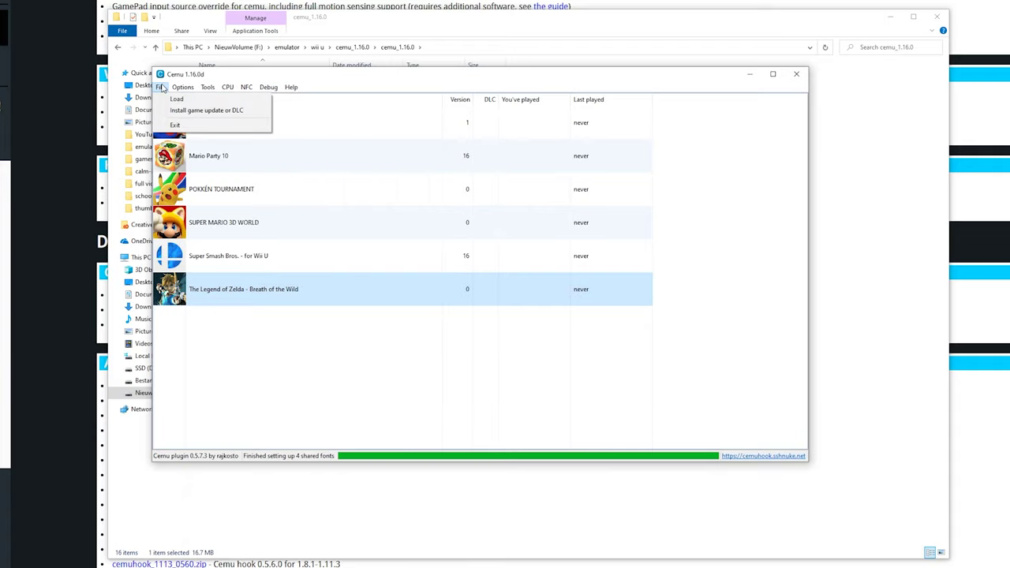
{"action": "left_click", "coordinate": [303, 364]}
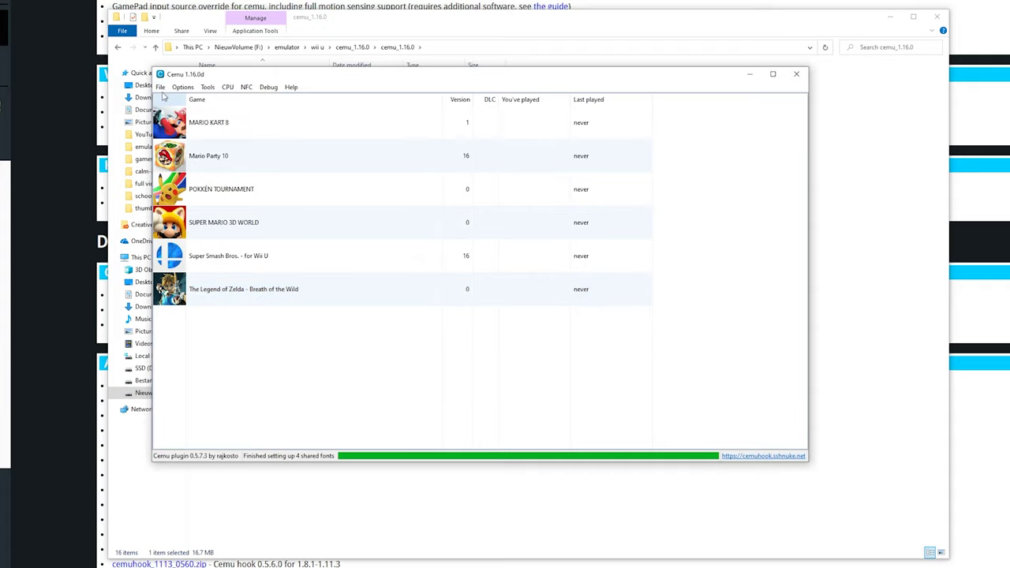
{"action": "left_click", "coordinate": [161, 88]}
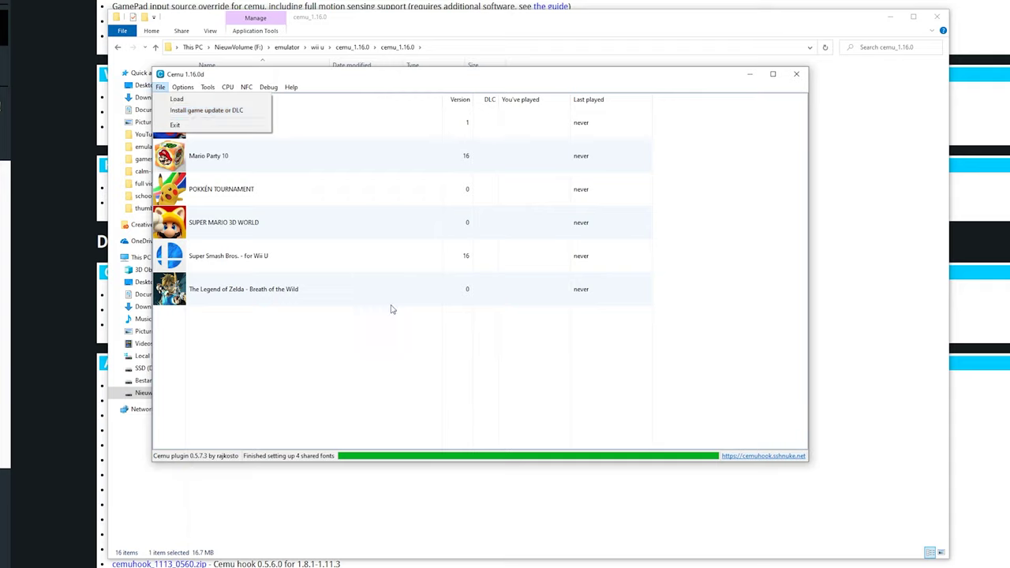
{"action": "left_click", "coordinate": [420, 385]}
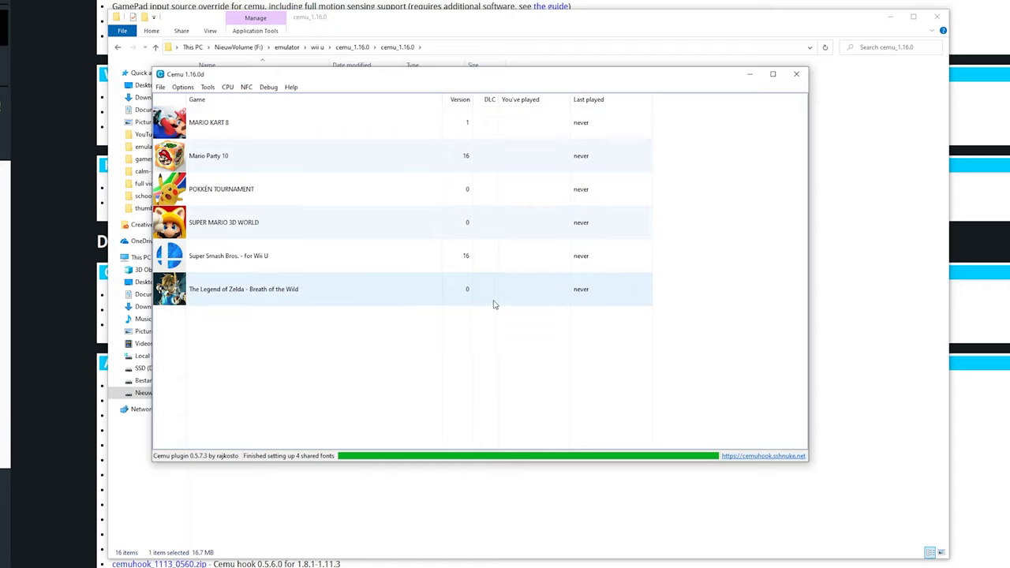
Install the unpacked MARIO KART 8 (DLC) (USA) using the meta.xml file from its meta folder inside dlc upd.
{"action": "left_click", "coordinate": [161, 87]}
{"action": "left_click", "coordinate": [176, 99]}
{"action": "left_click", "coordinate": [389, 118]}
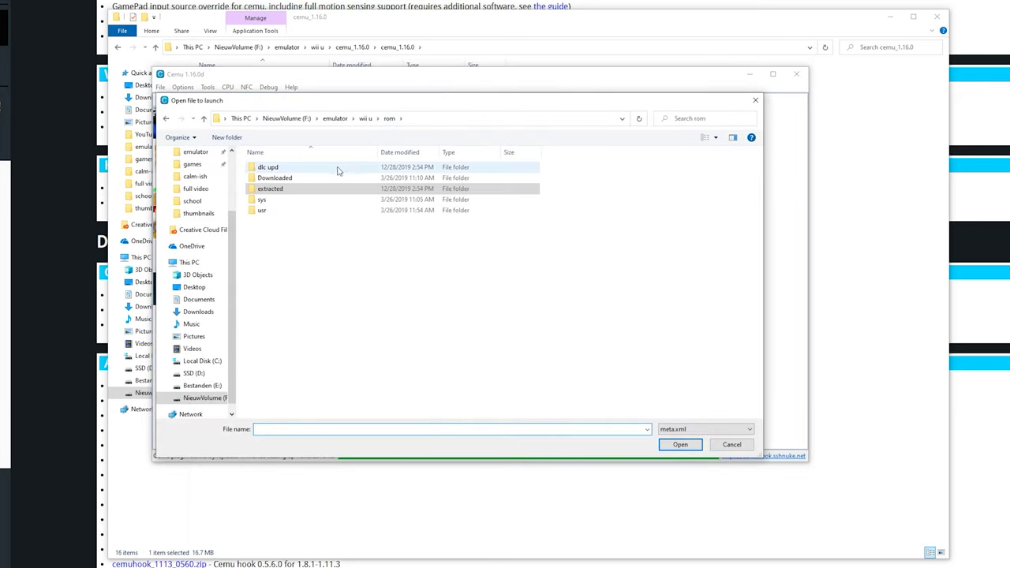
{"action": "double_click", "coordinate": [268, 168]}
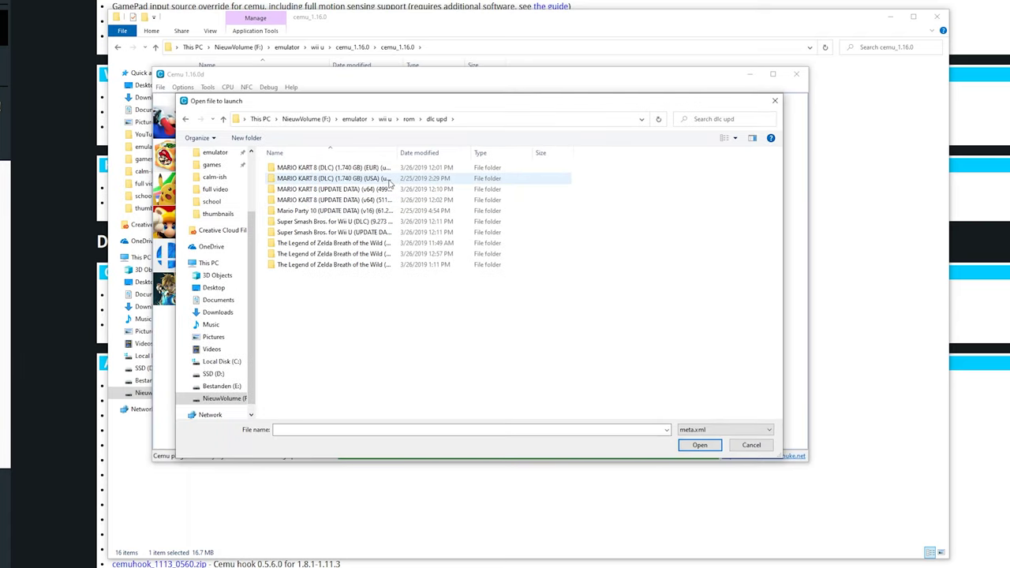
{"action": "left_click", "coordinate": [388, 182]}
{"action": "double_click", "coordinate": [388, 180]}
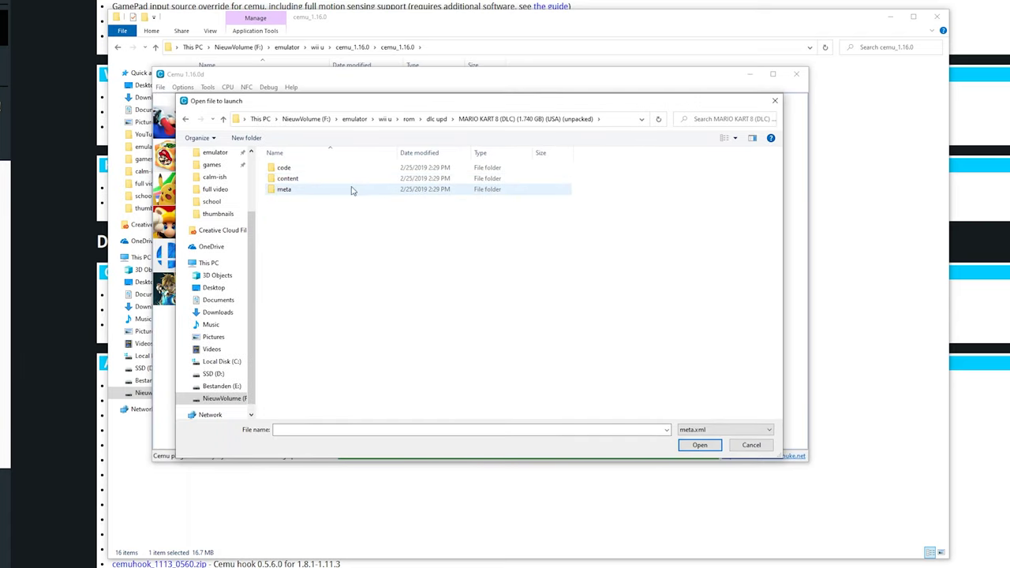
{"action": "double_click", "coordinate": [299, 190]}
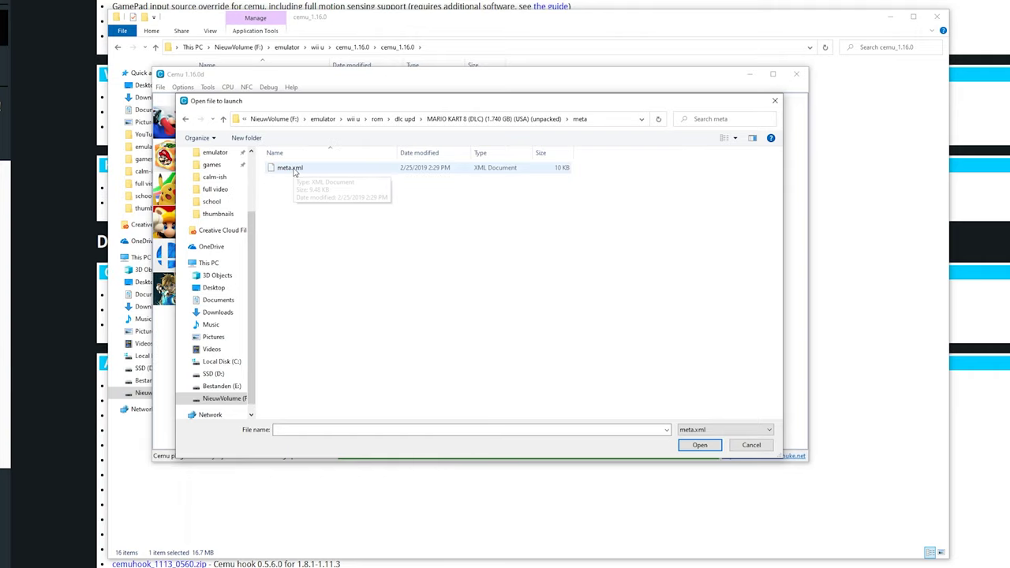
{"action": "left_click", "coordinate": [294, 168]}
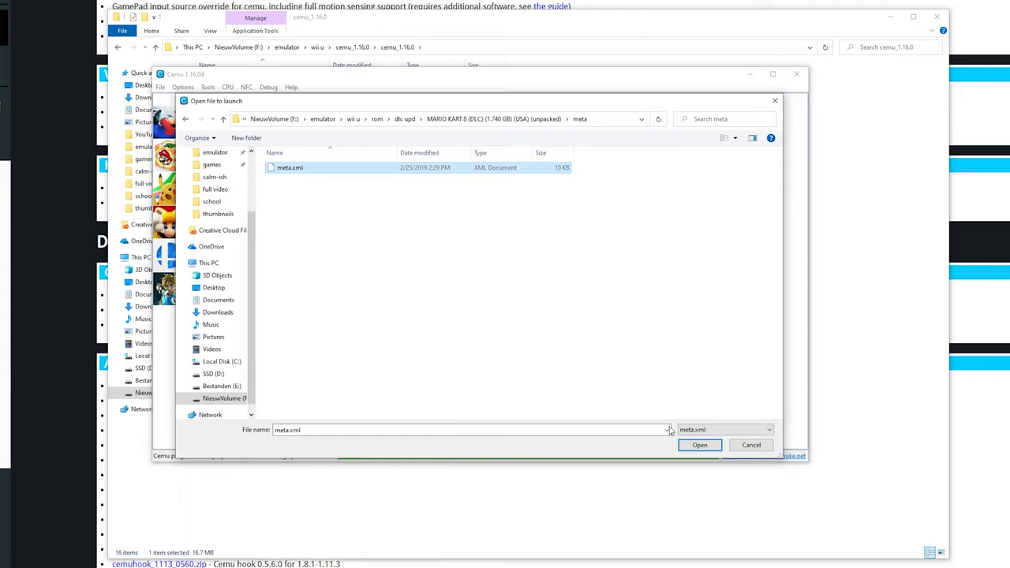
{"action": "left_click", "coordinate": [700, 445]}
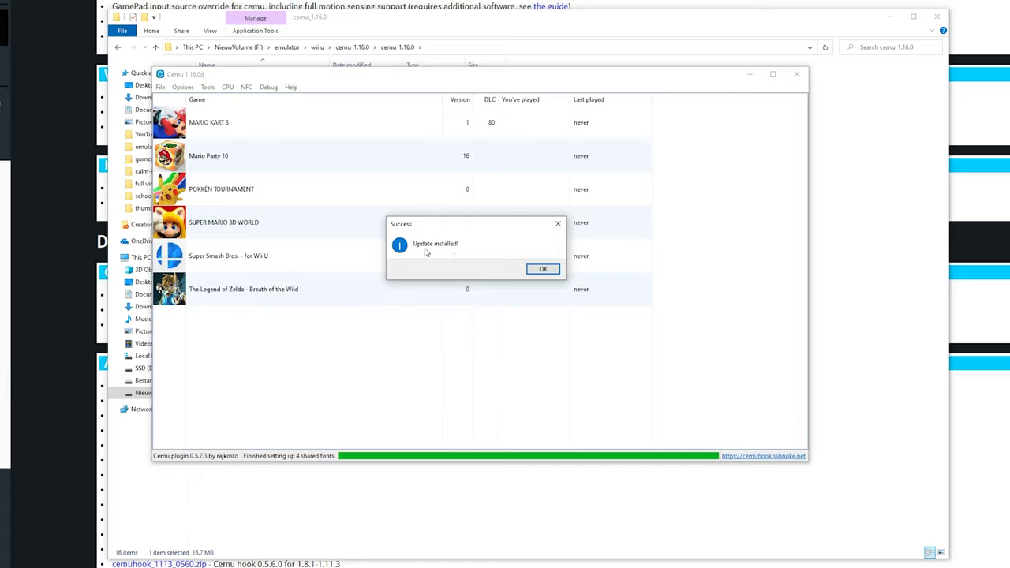
{"action": "left_click", "coordinate": [543, 269]}
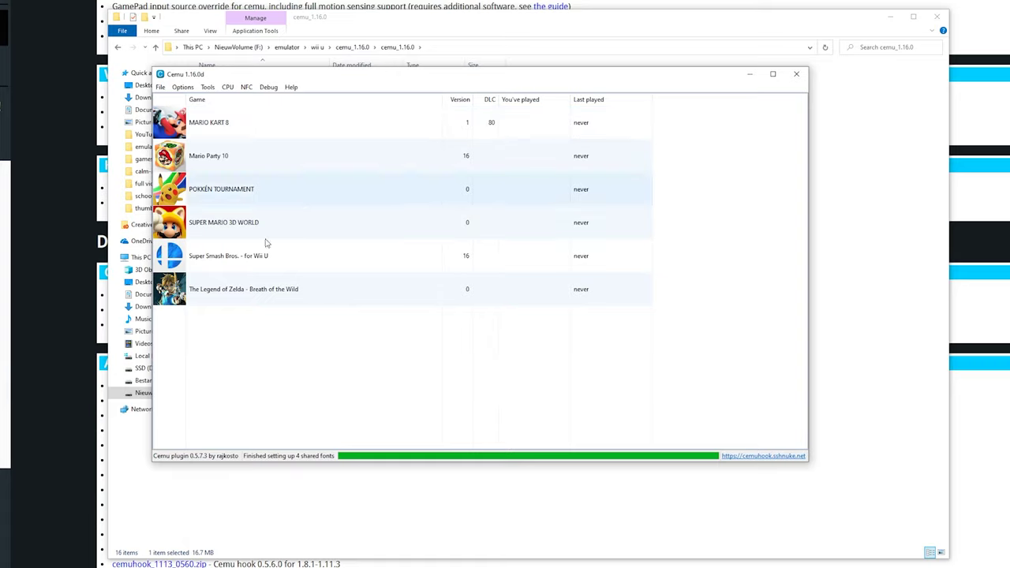
Switch the game list's display style to small icons.
{"action": "right_click", "coordinate": [269, 360]}
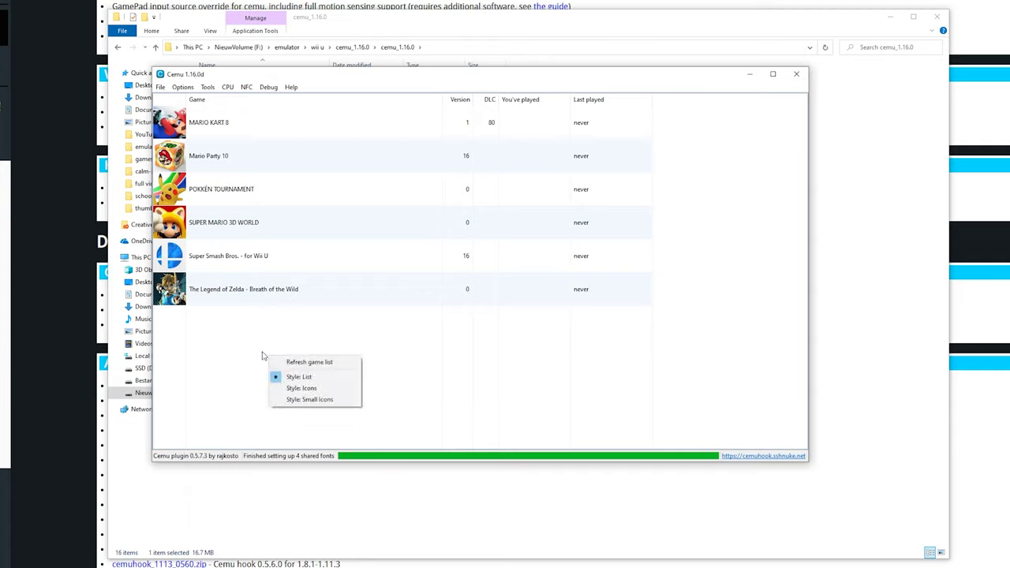
{"action": "left_click", "coordinate": [301, 400]}
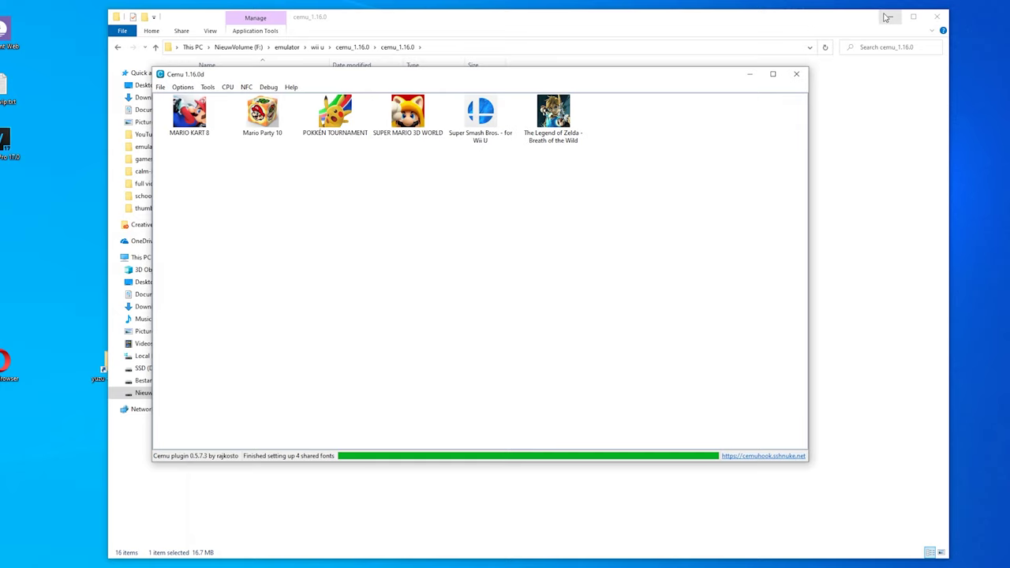
Minimize the File Explorer window and open the NVIDIA Control Panel from the desktop.
{"action": "left_click", "coordinate": [887, 17]}
{"action": "right_click", "coordinate": [861, 155]}
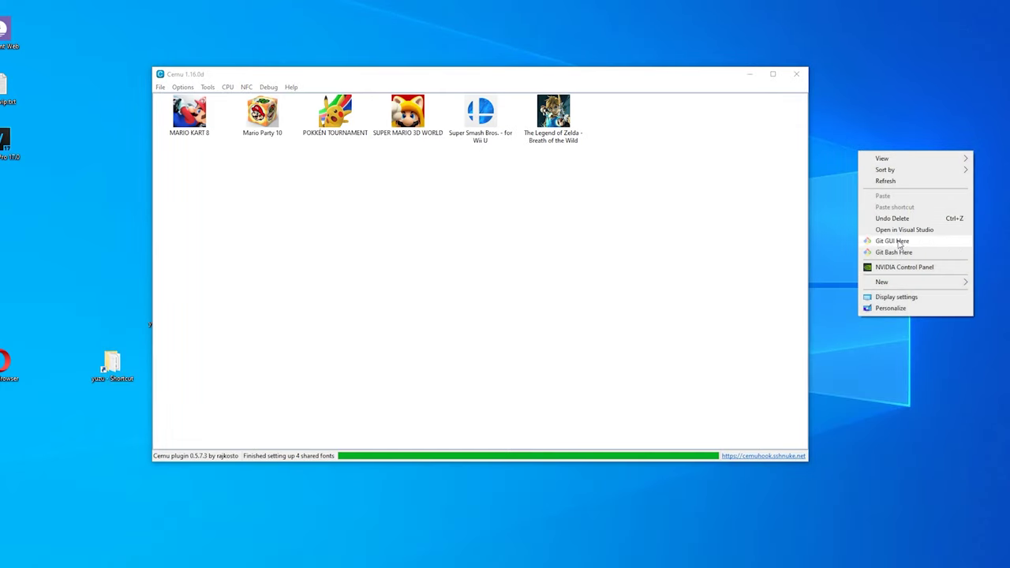
{"action": "left_click", "coordinate": [915, 270]}
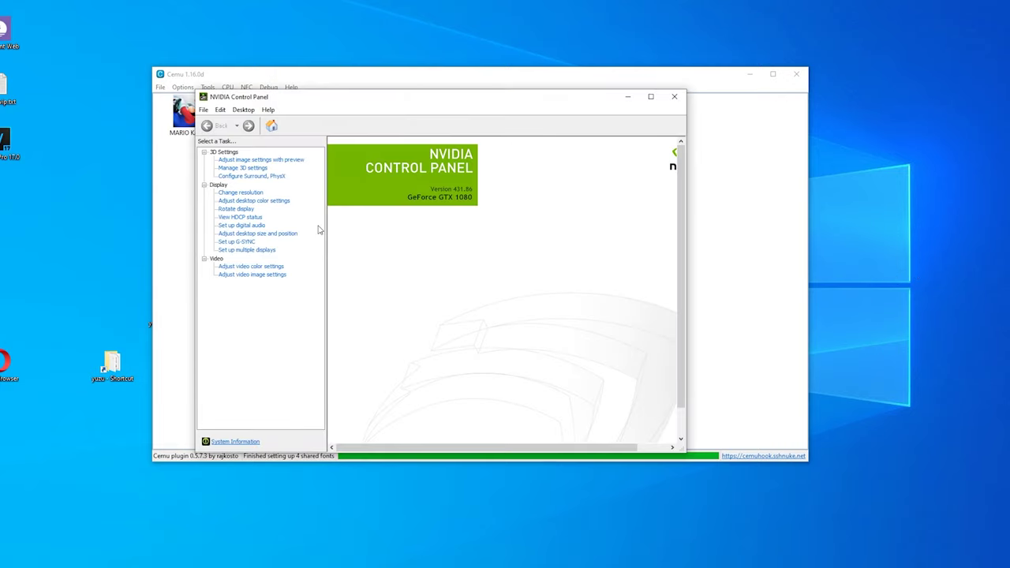
Add the Wii U emulator (cemu.exe) as a program with its own 3D settings.
{"action": "left_click", "coordinate": [243, 172]}
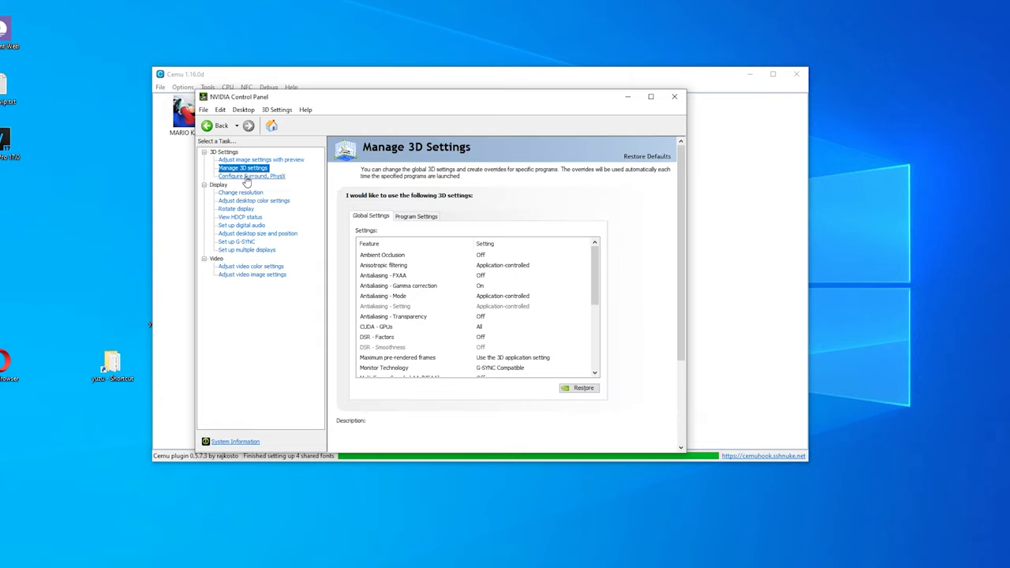
{"action": "left_click", "coordinate": [413, 216]}
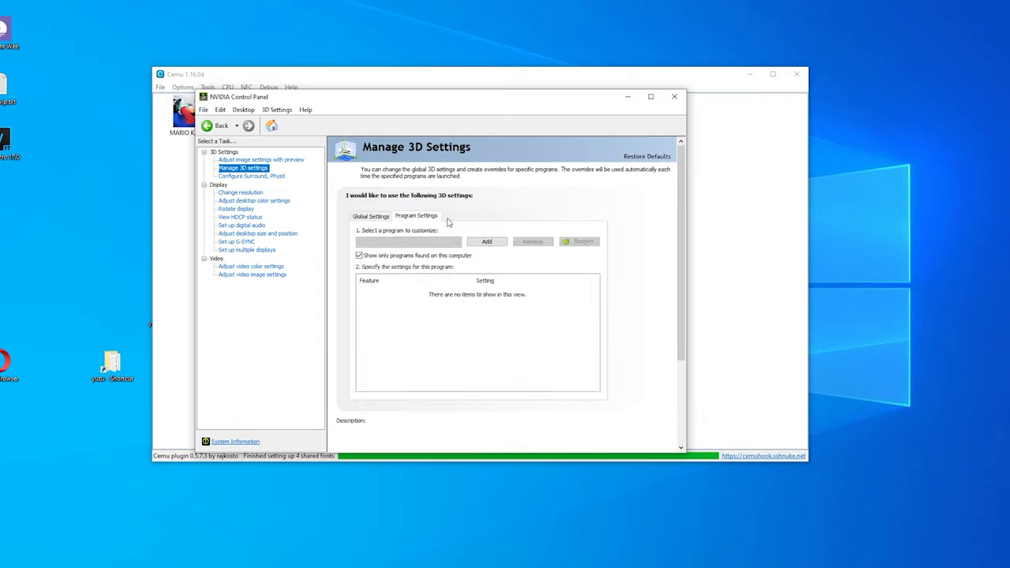
{"action": "left_click", "coordinate": [482, 245]}
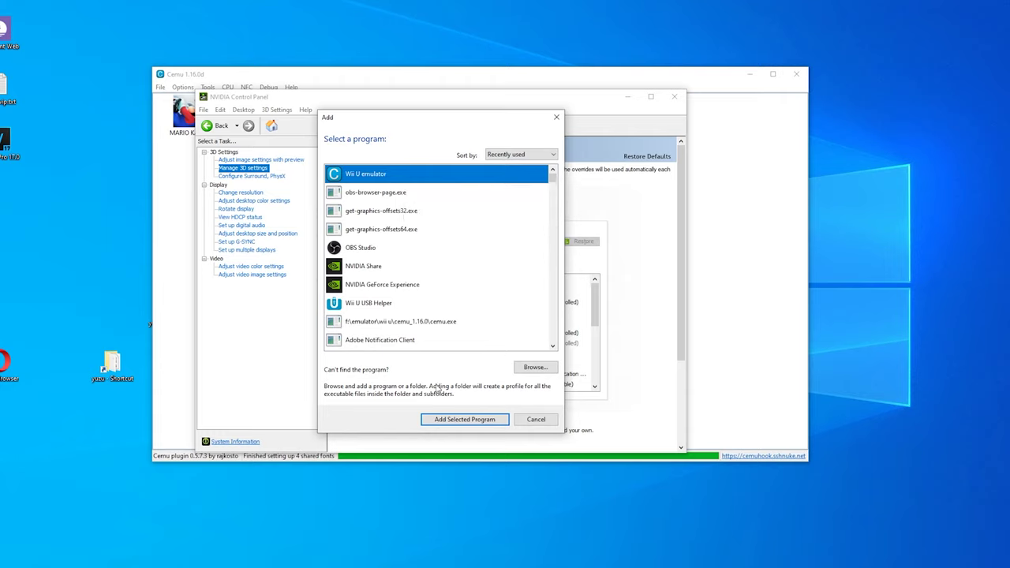
{"action": "left_click", "coordinate": [453, 421]}
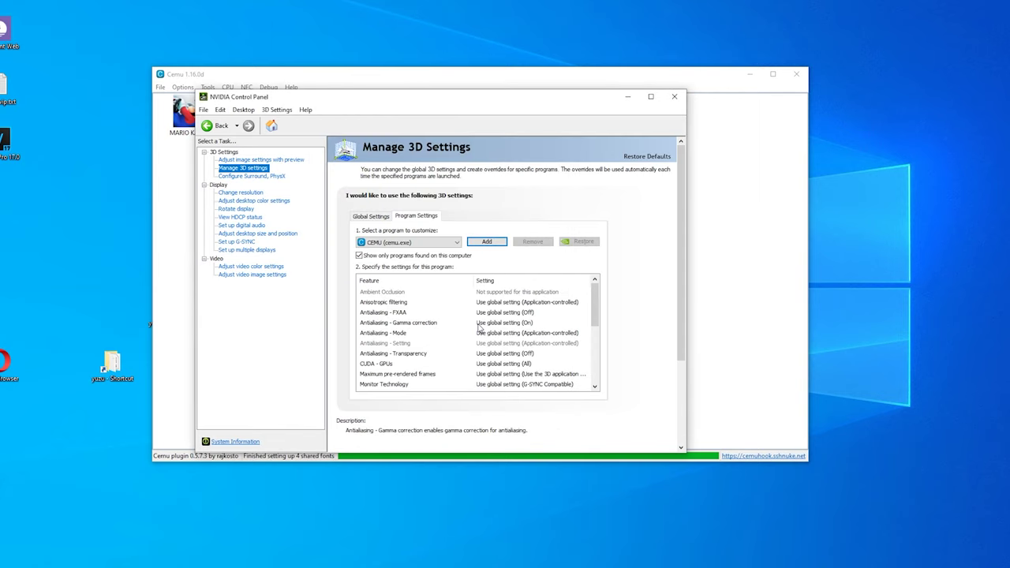
Set Threaded optimization to On for the CEMU program profile.
{"action": "scroll", "coordinate": [479, 328], "scroll_direction": "down", "scroll_amount": 4}
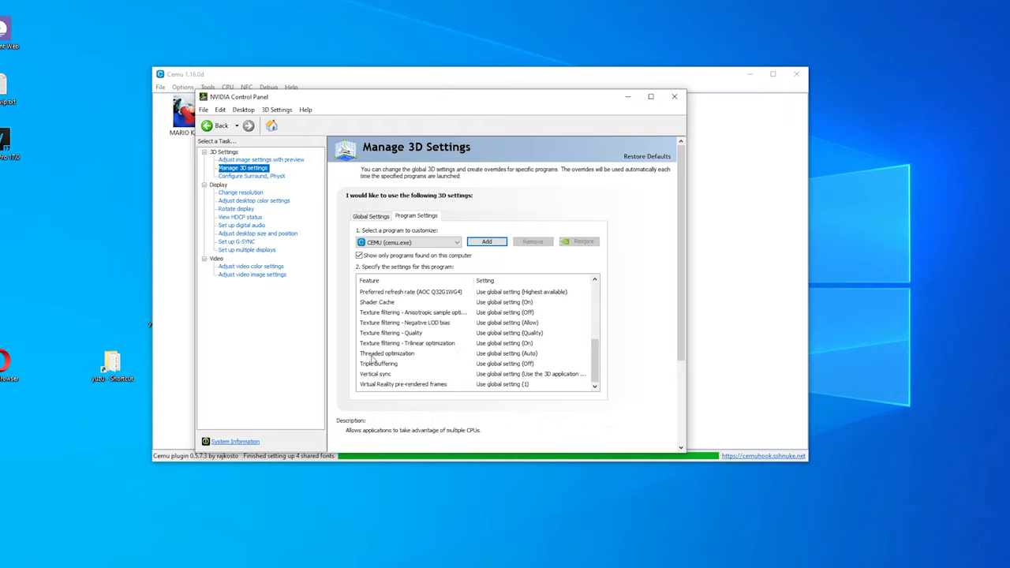
{"action": "left_click", "coordinate": [507, 357]}
{"action": "left_click", "coordinate": [507, 357]}
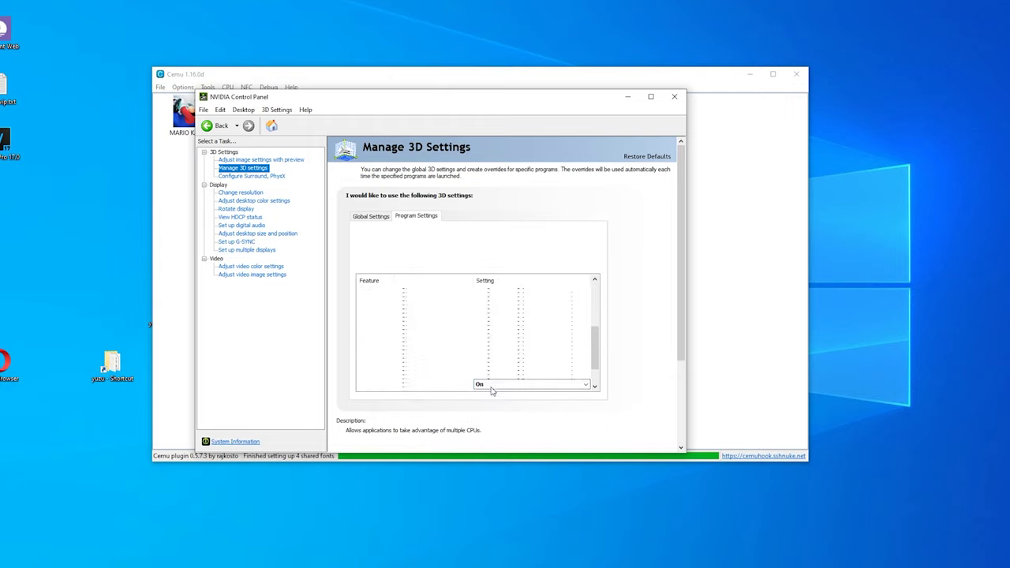
{"action": "left_click", "coordinate": [509, 384]}
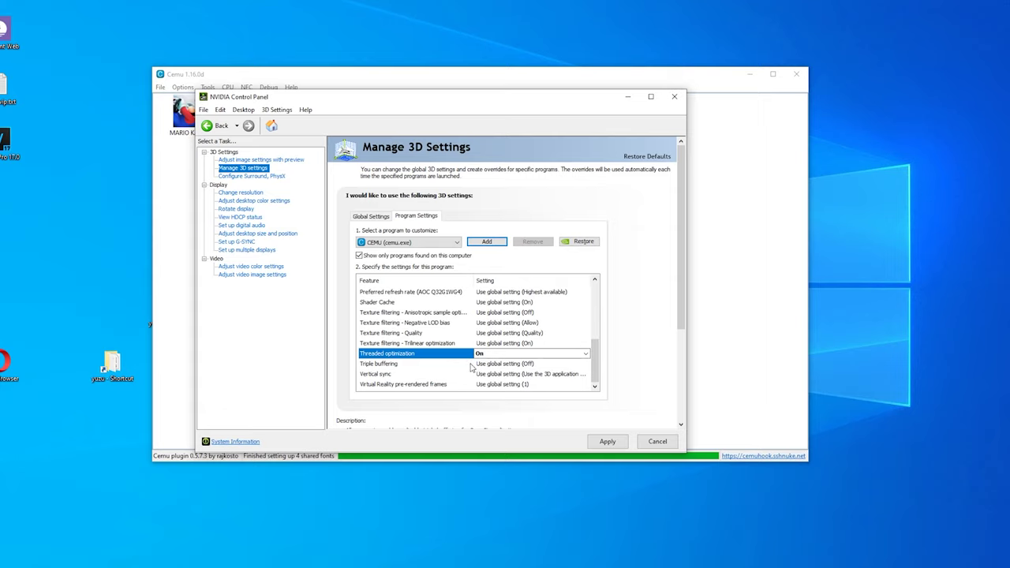
Set Triple buffering to On and Vertical sync to Off for the CEMU program profile.
{"action": "left_click", "coordinate": [519, 366]}
{"action": "left_click", "coordinate": [518, 367]}
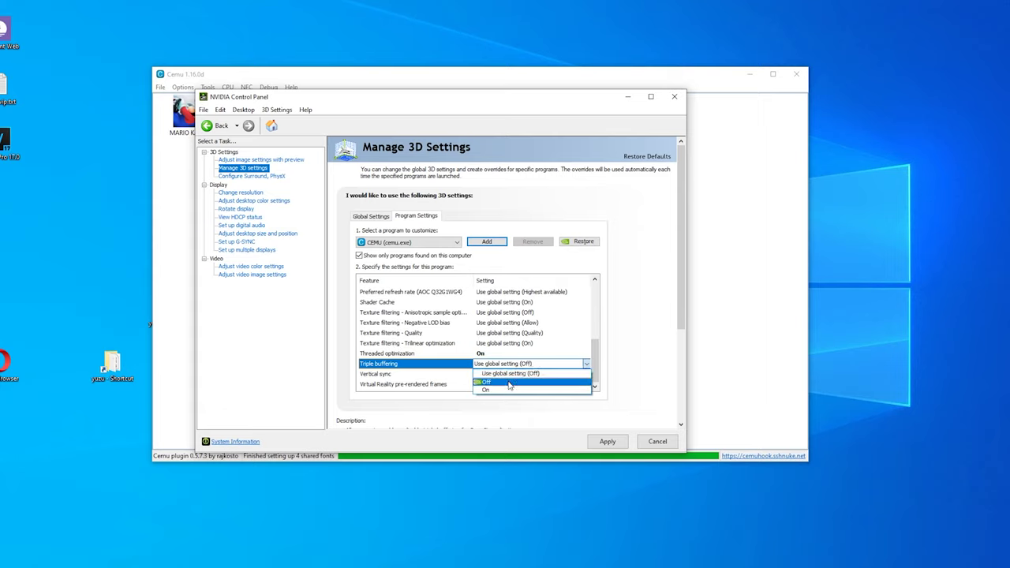
{"action": "left_click", "coordinate": [486, 390]}
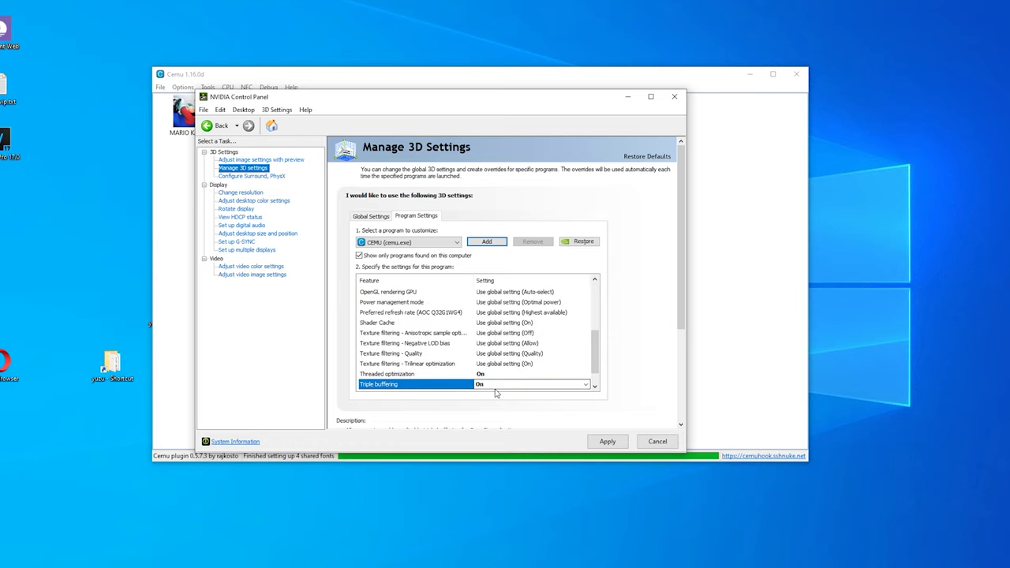
{"action": "scroll", "coordinate": [419, 384], "scroll_direction": "down", "scroll_amount": 1}
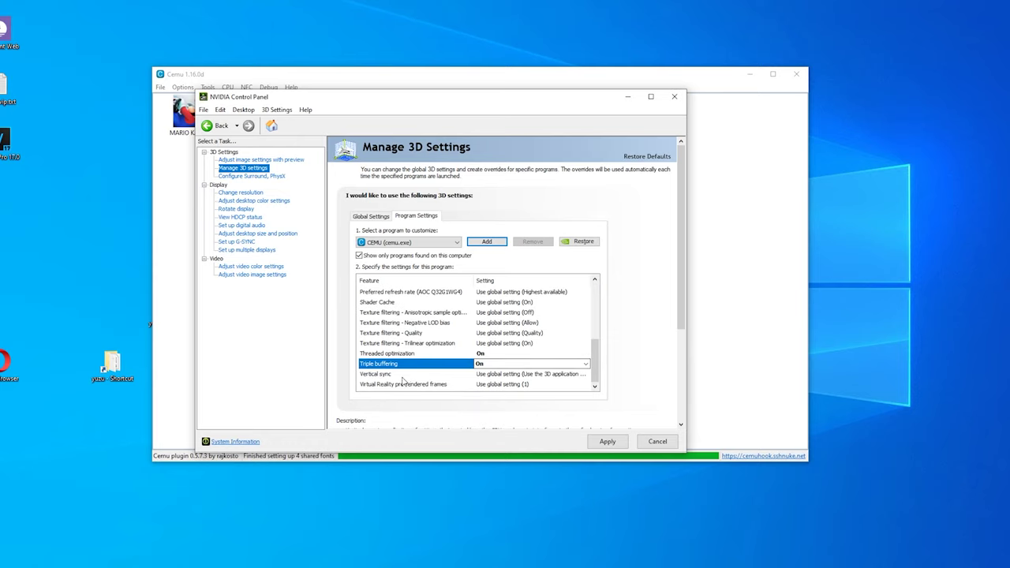
{"action": "left_click", "coordinate": [505, 377]}
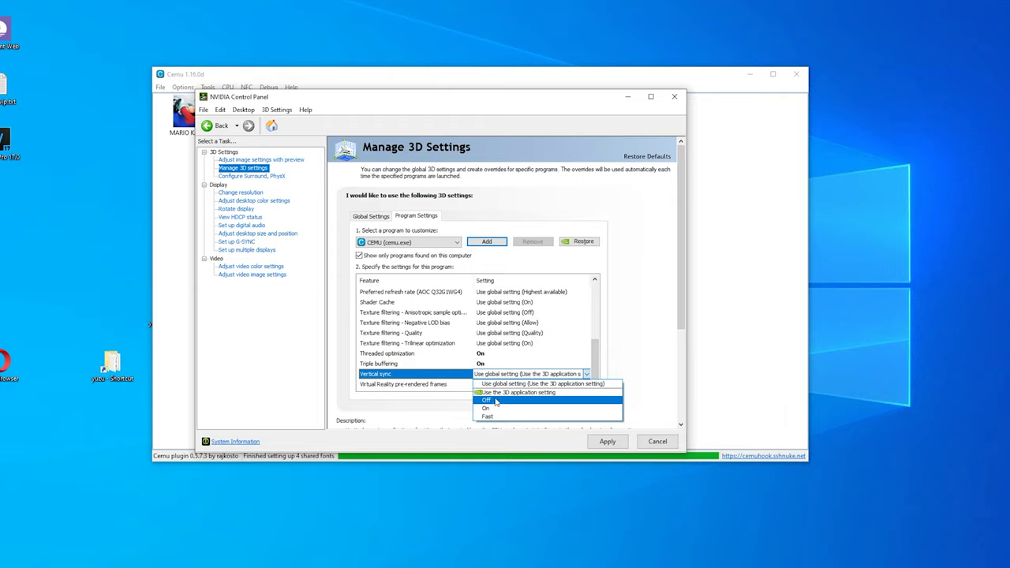
{"action": "left_click", "coordinate": [497, 401]}
Set CEMU's OpenGL rendering GPU to GeForce GTX 1080 and its Power management mode to Prefer maximum performance.
{"action": "scroll", "coordinate": [430, 379], "scroll_direction": "up", "scroll_amount": 2}
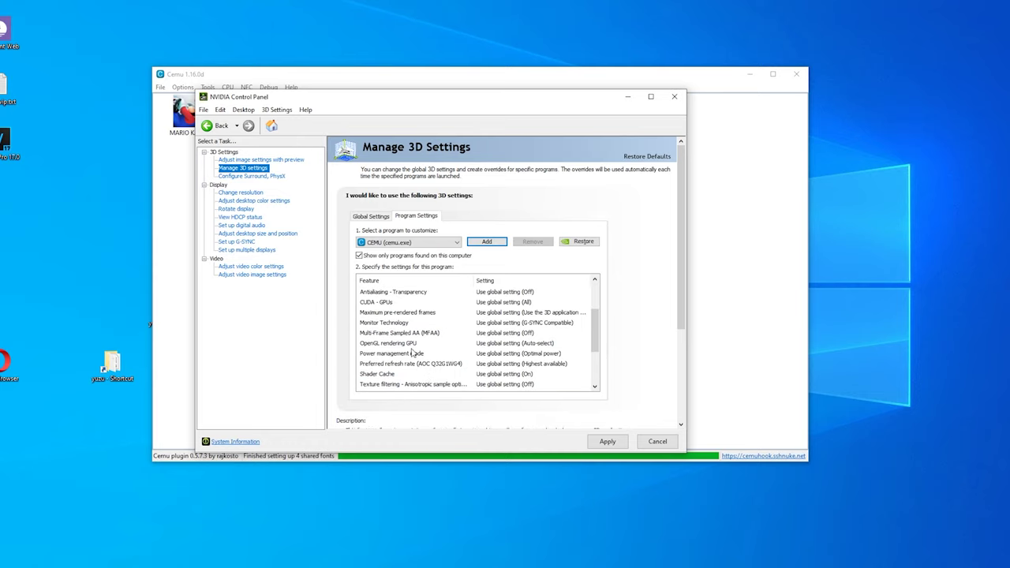
{"action": "left_click", "coordinate": [492, 348]}
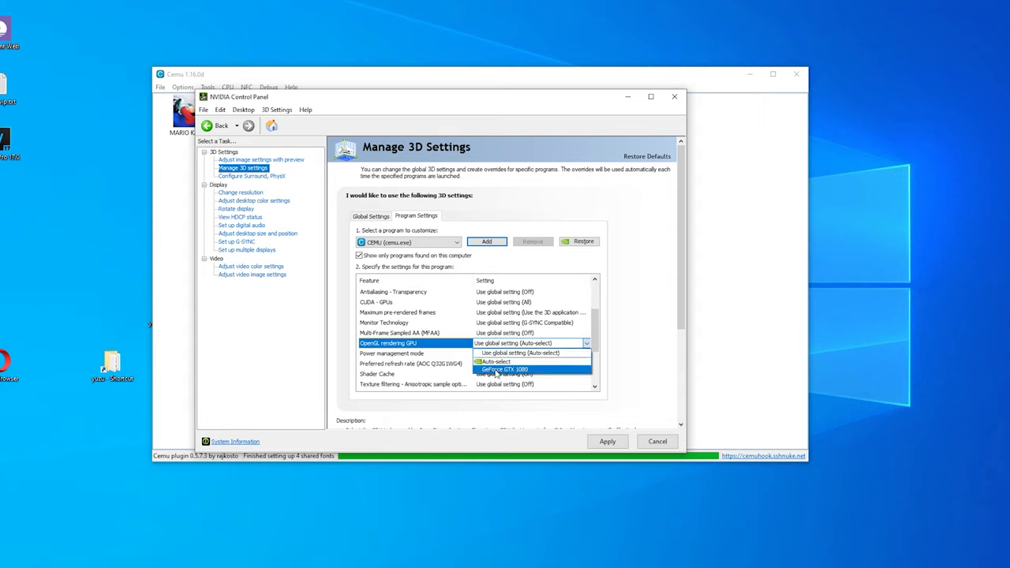
{"action": "left_click", "coordinate": [495, 370]}
{"action": "scroll", "coordinate": [454, 365], "scroll_direction": "down", "scroll_amount": 1}
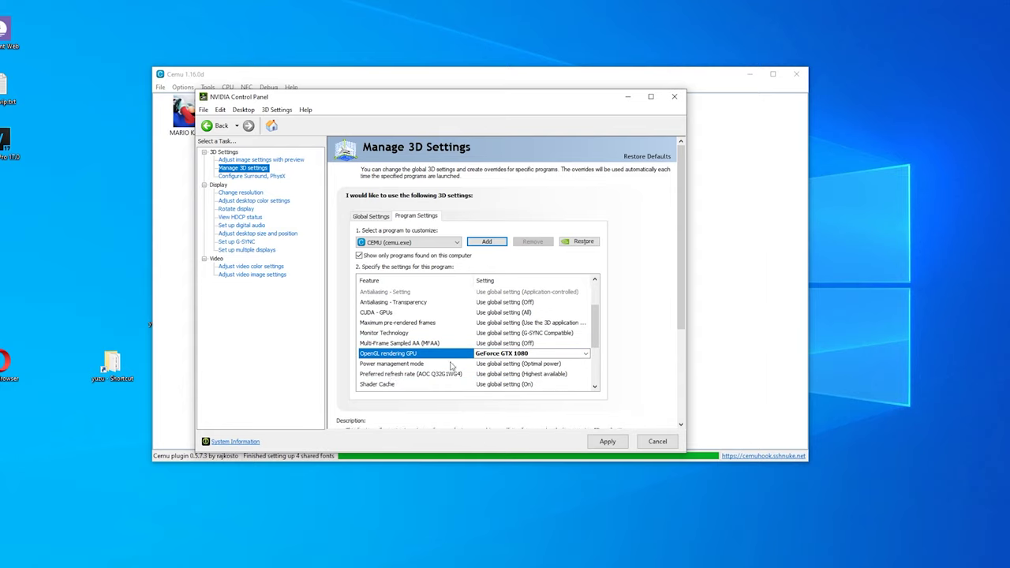
{"action": "left_click", "coordinate": [502, 364]}
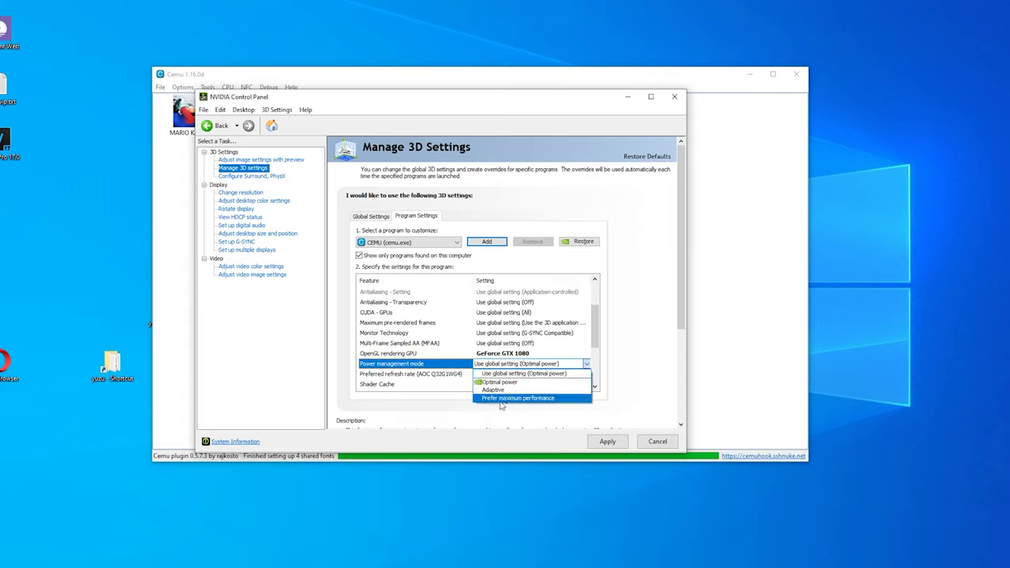
{"action": "left_click", "coordinate": [502, 398]}
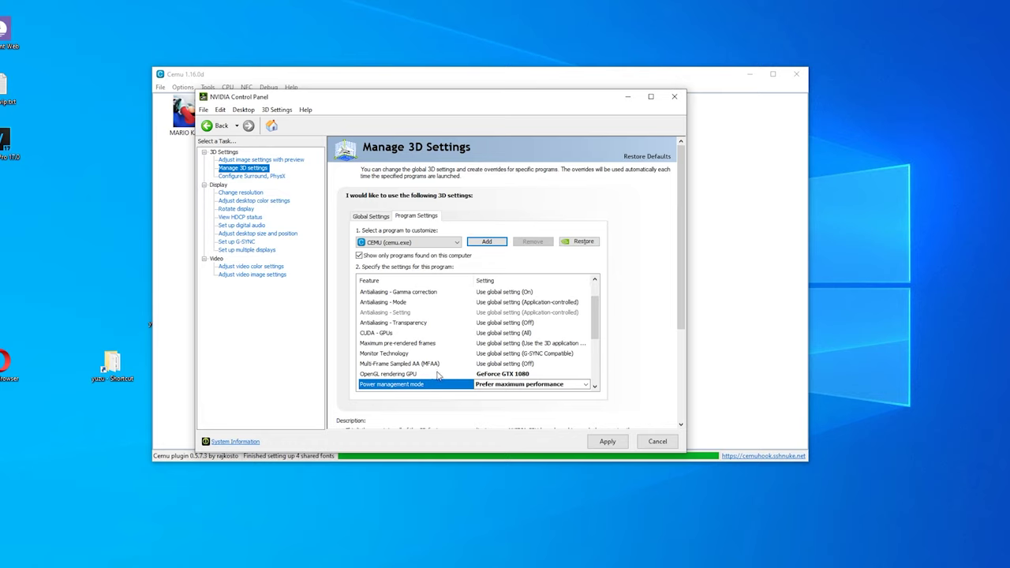
Apply the CEMU 3D settings and close the NVIDIA Control Panel.
{"action": "scroll", "coordinate": [422, 372], "scroll_direction": "down", "scroll_amount": 3}
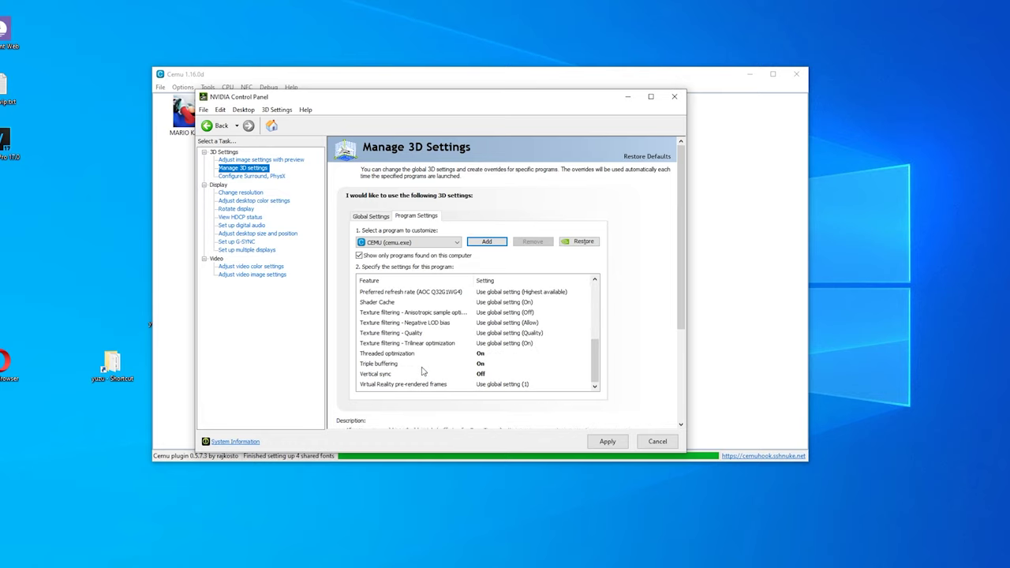
{"action": "left_click", "coordinate": [612, 444]}
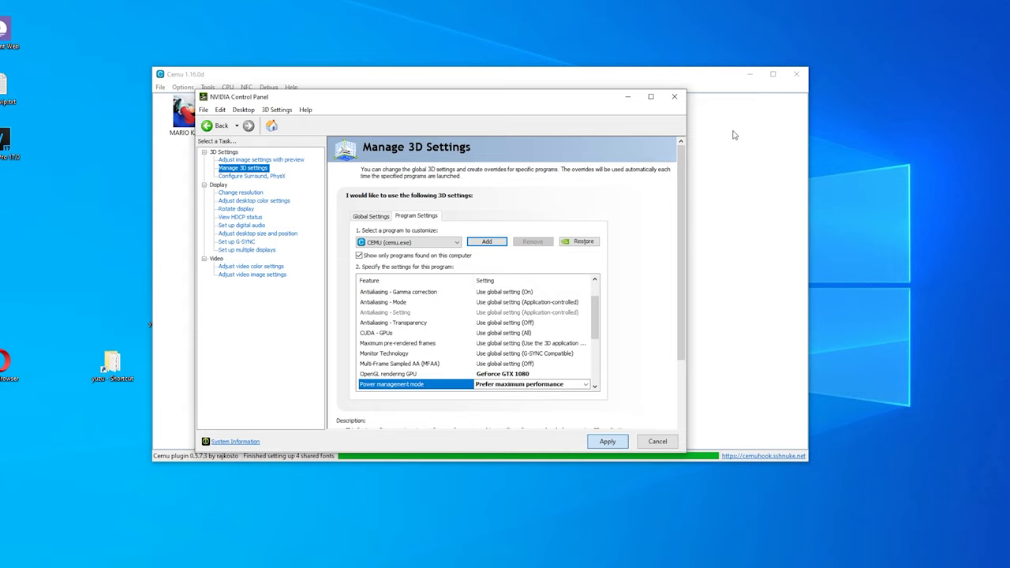
{"action": "left_click", "coordinate": [674, 96]}
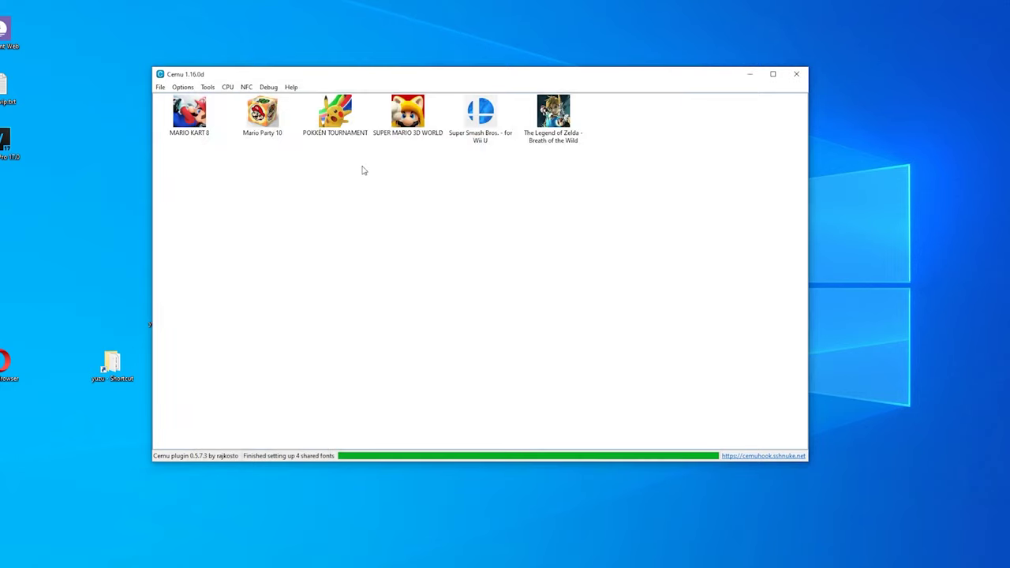
Select The Legend of Zelda - Breath of the Wild in Cemu's game list.
{"action": "left_click", "coordinate": [561, 126]}
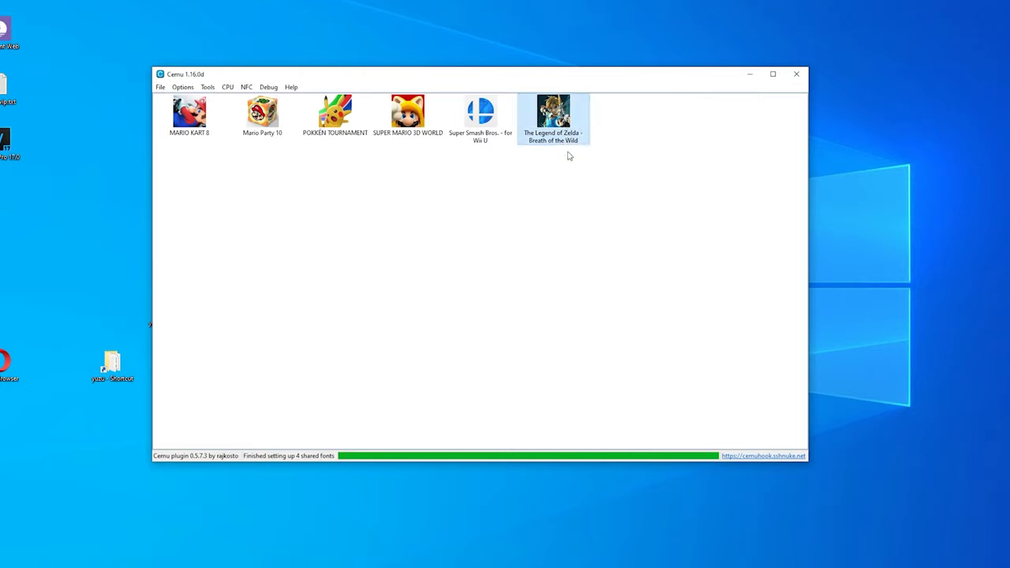